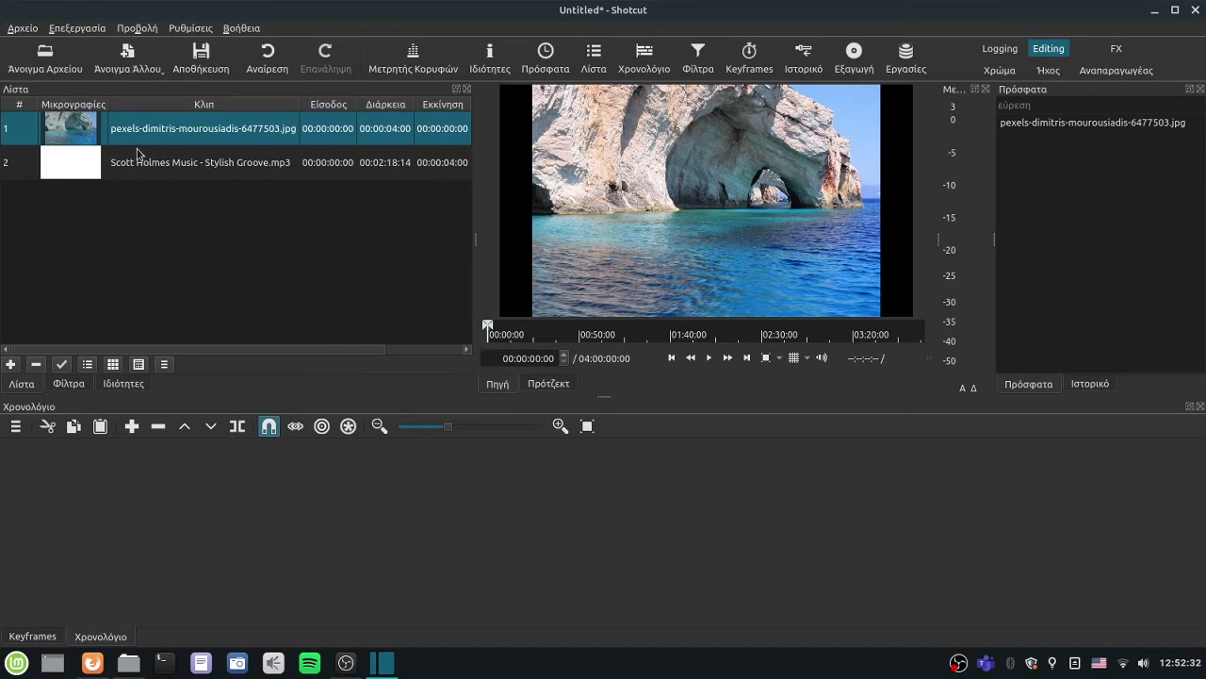
Step: Place pexels-dimitris-mourousiadis-6477503.jpg on a new video track, preview it, and extend the clip to 00:00:12:07
{"action": "left_click_drag", "start_coordinate": [144, 139], "coordinate": [229, 503]}
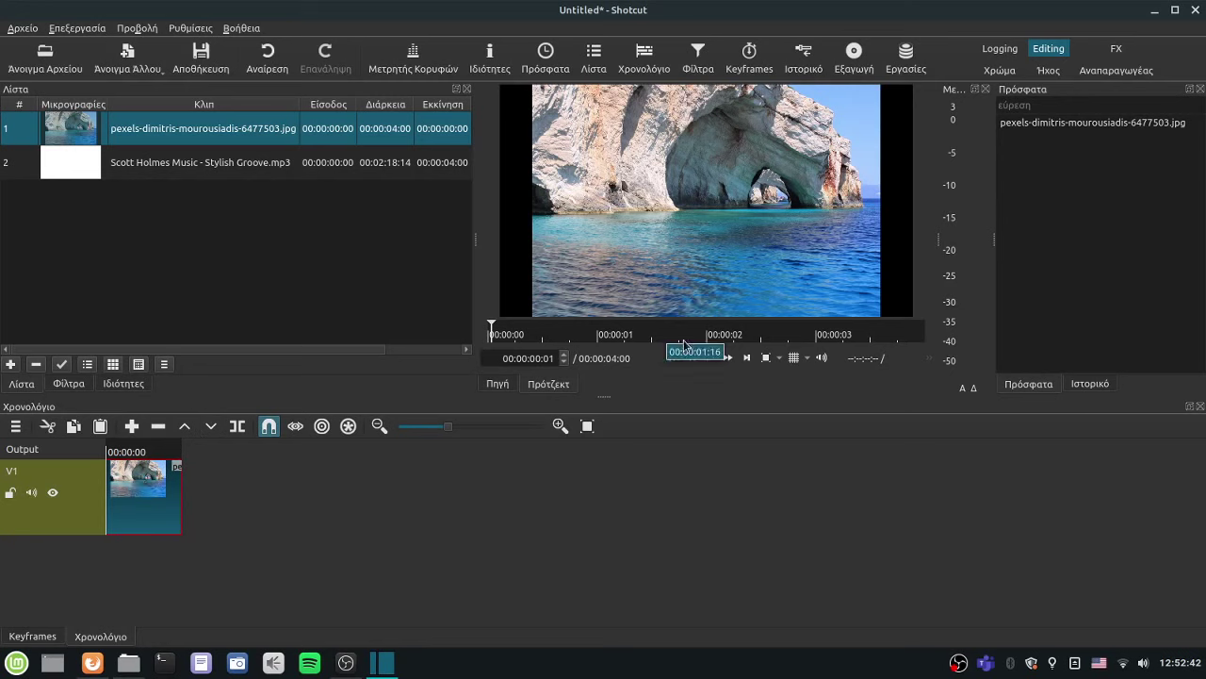
{"action": "left_click", "coordinate": [710, 357]}
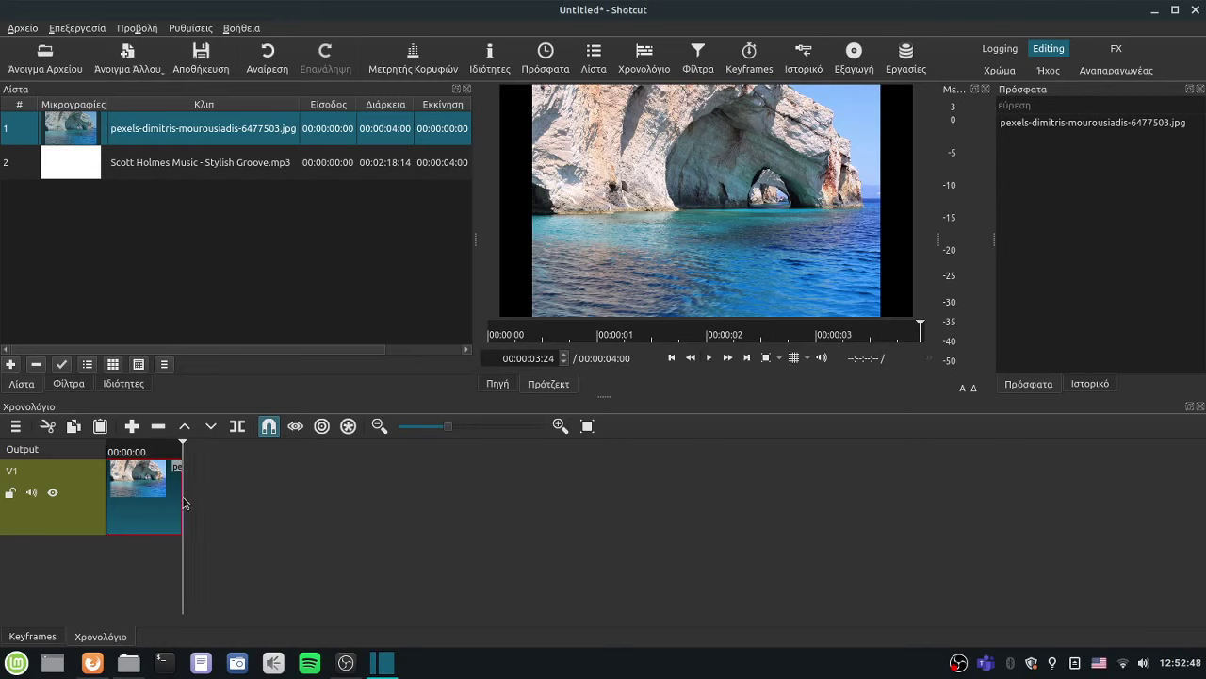
{"action": "left_click_drag", "start_coordinate": [186, 497], "coordinate": [336, 497]}
{"action": "left_click_drag", "start_coordinate": [170, 450], "coordinate": [194, 449]}
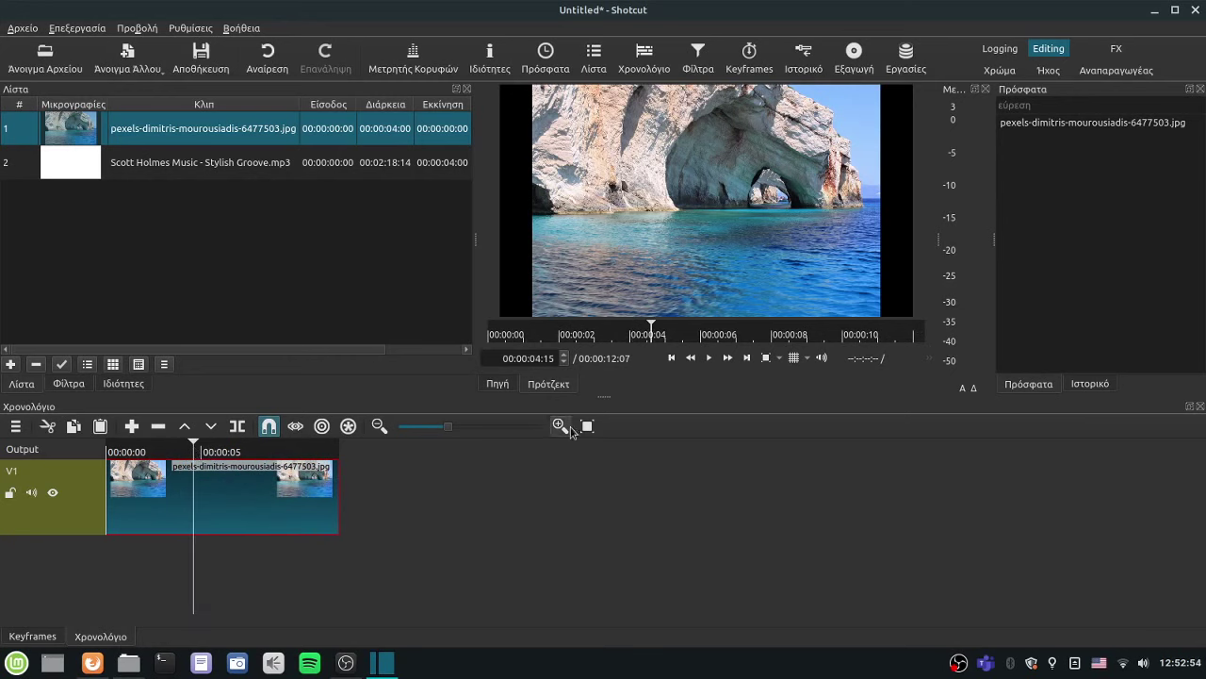
{"action": "left_click", "coordinate": [587, 426]}
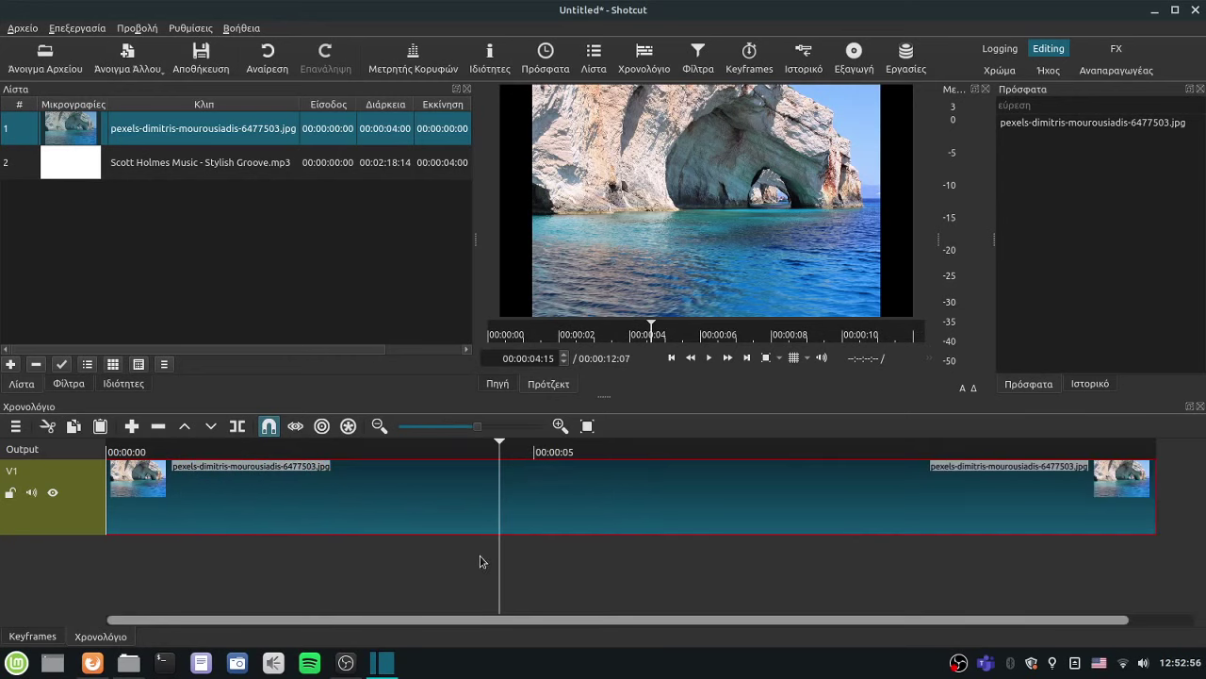
Step: Add the Size, Position & Rotate filter to the image clip and make more room for its settings and the preview
{"action": "left_click", "coordinate": [68, 384]}
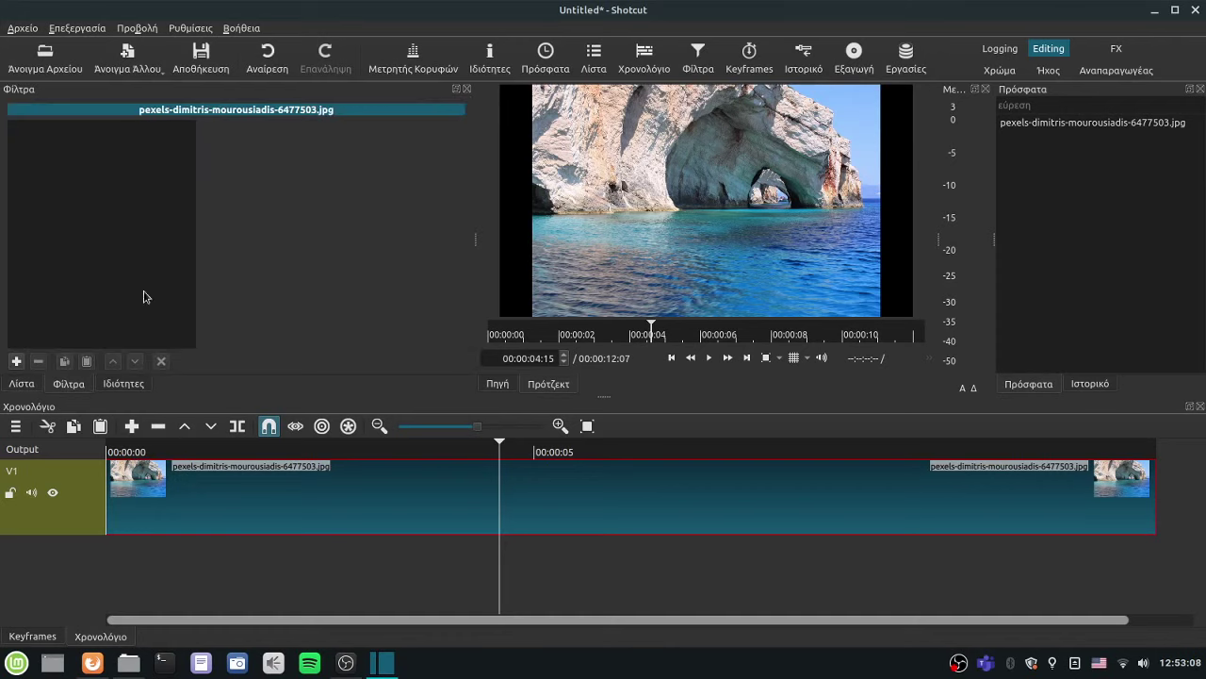
{"action": "left_click", "coordinate": [16, 361]}
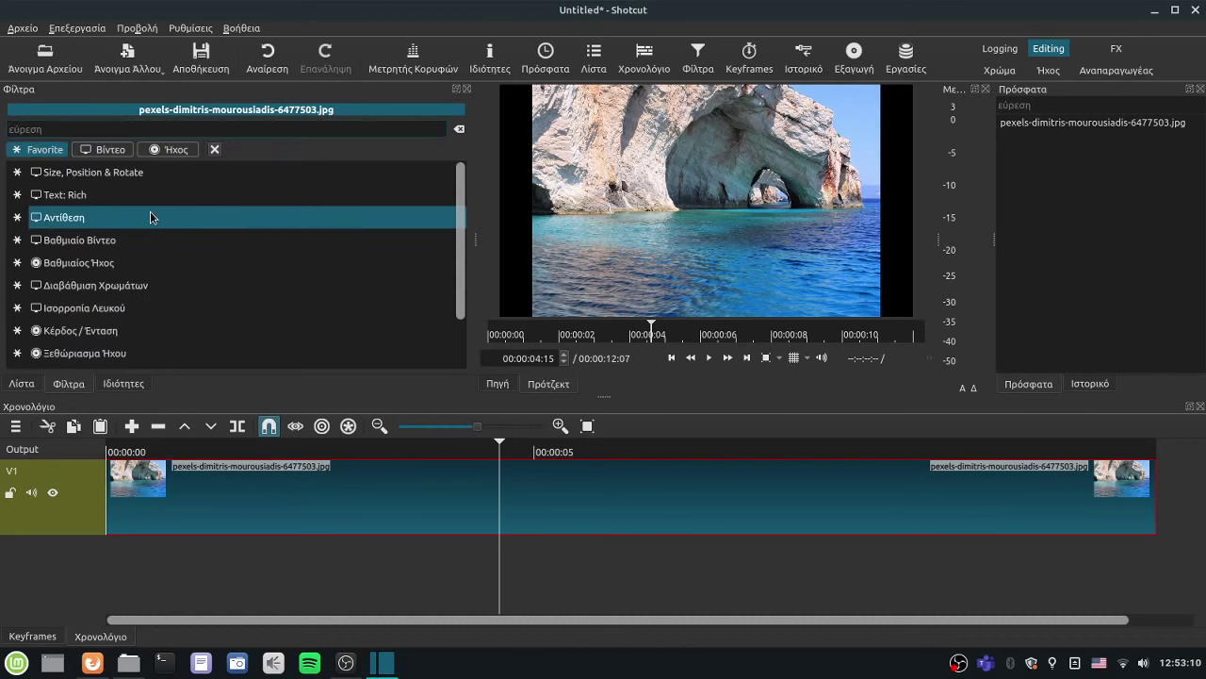
{"action": "left_click", "coordinate": [93, 173]}
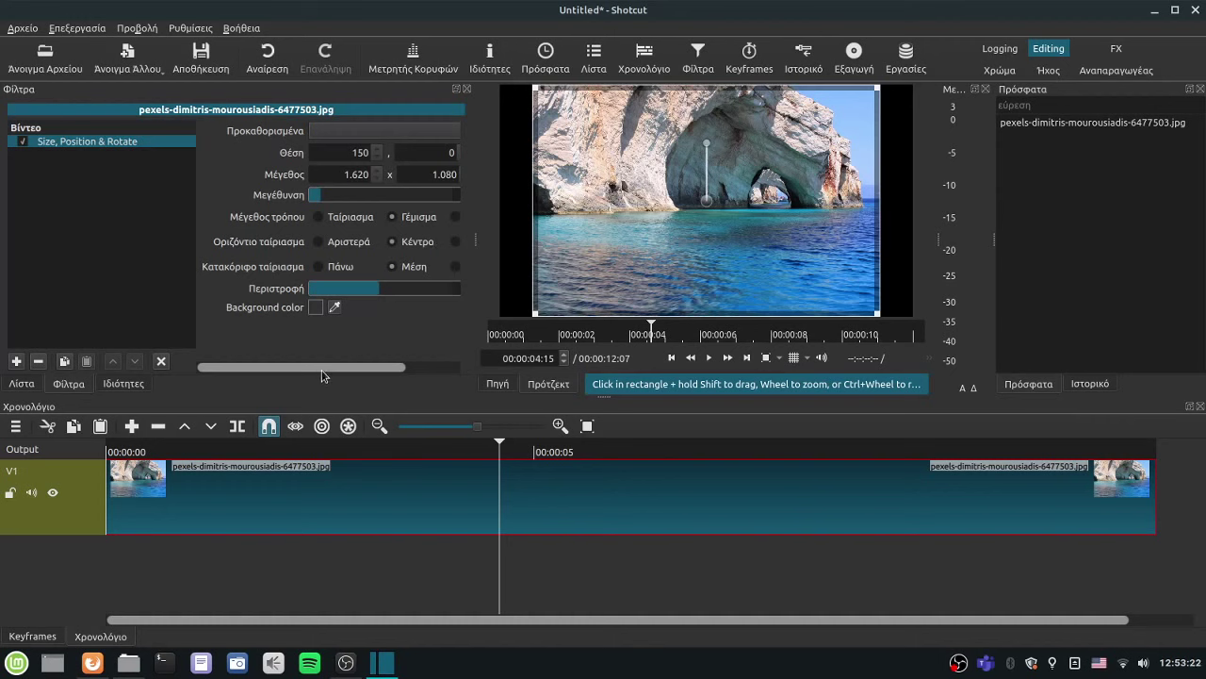
{"action": "scroll", "coordinate": [321, 375], "scroll_direction": "down", "scroll_amount": 2}
{"action": "scroll", "coordinate": [322, 375], "scroll_direction": "up", "scroll_amount": 2}
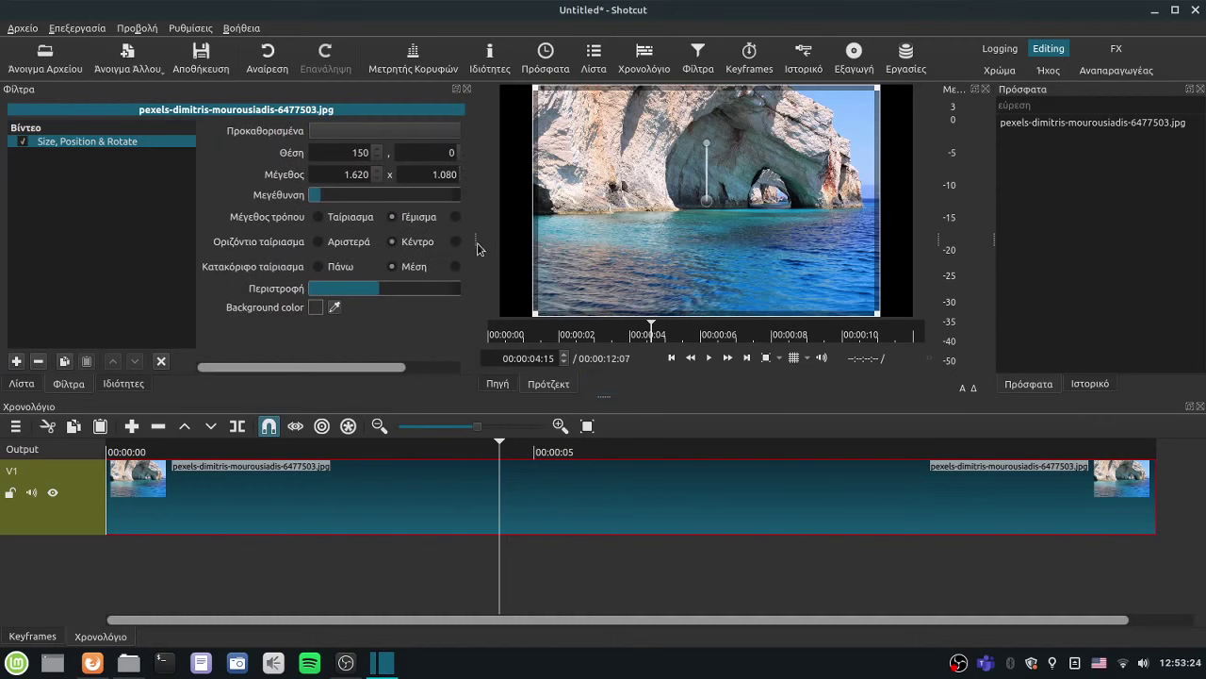
{"action": "left_click_drag", "start_coordinate": [476, 240], "coordinate": [548, 240]}
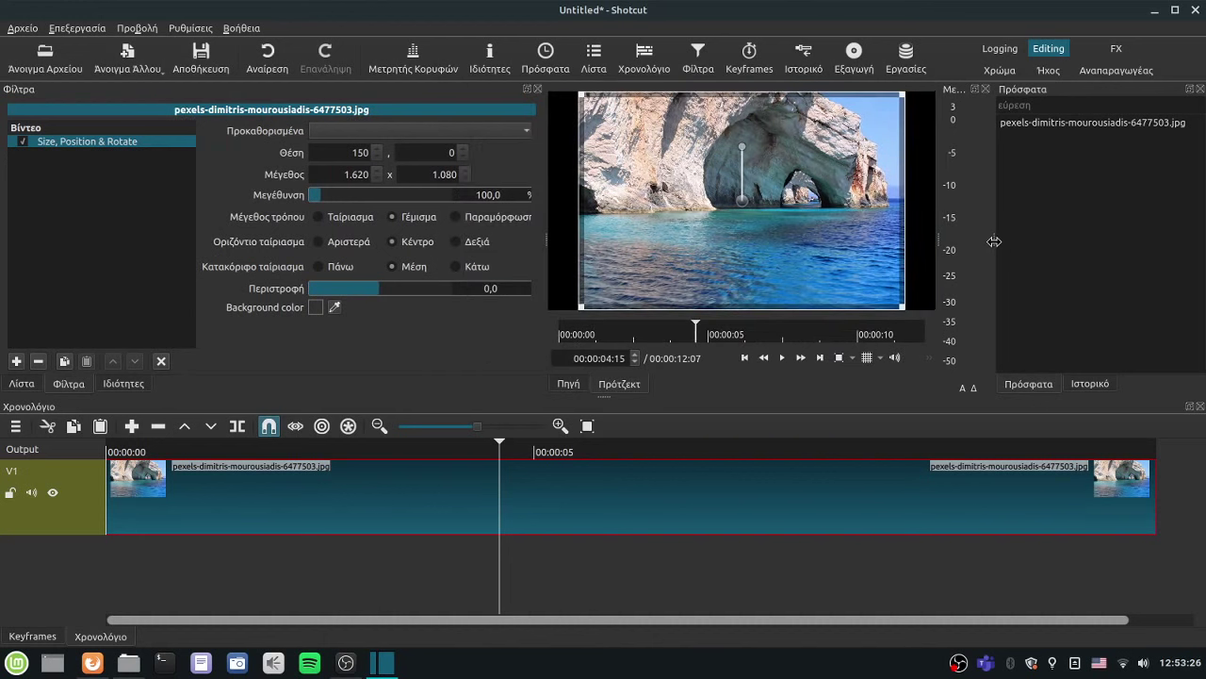
{"action": "left_click_drag", "start_coordinate": [994, 241], "coordinate": [1113, 241]}
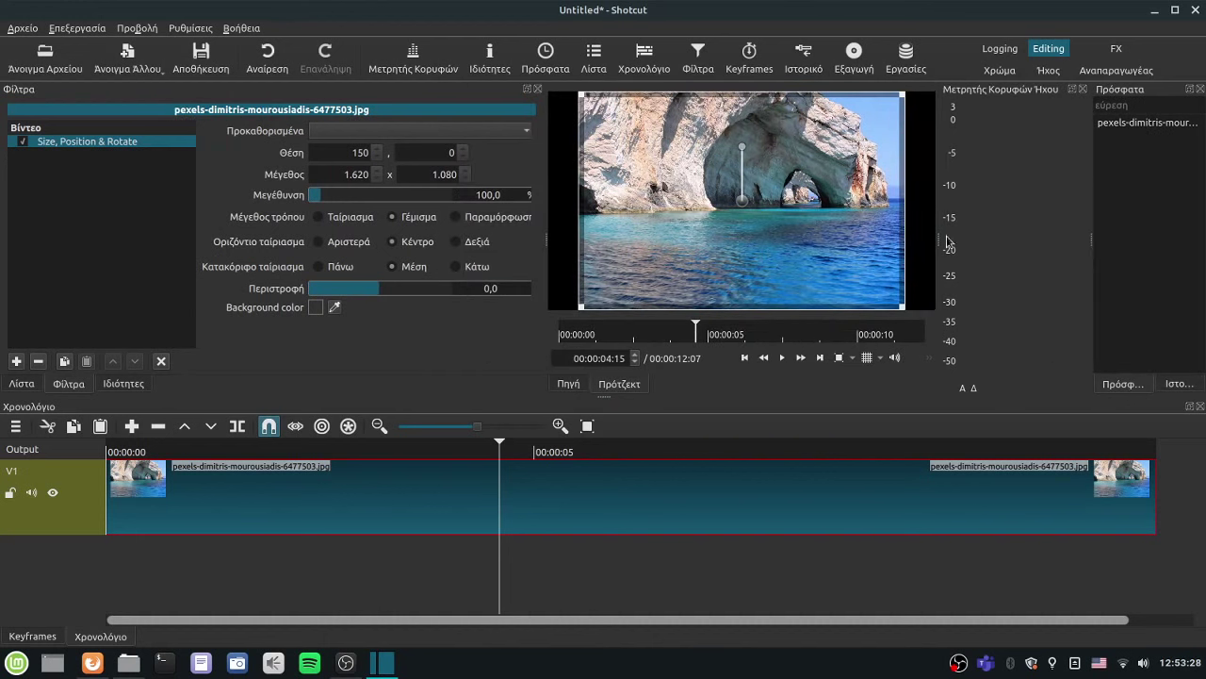
{"action": "left_click_drag", "start_coordinate": [940, 242], "coordinate": [1031, 243]}
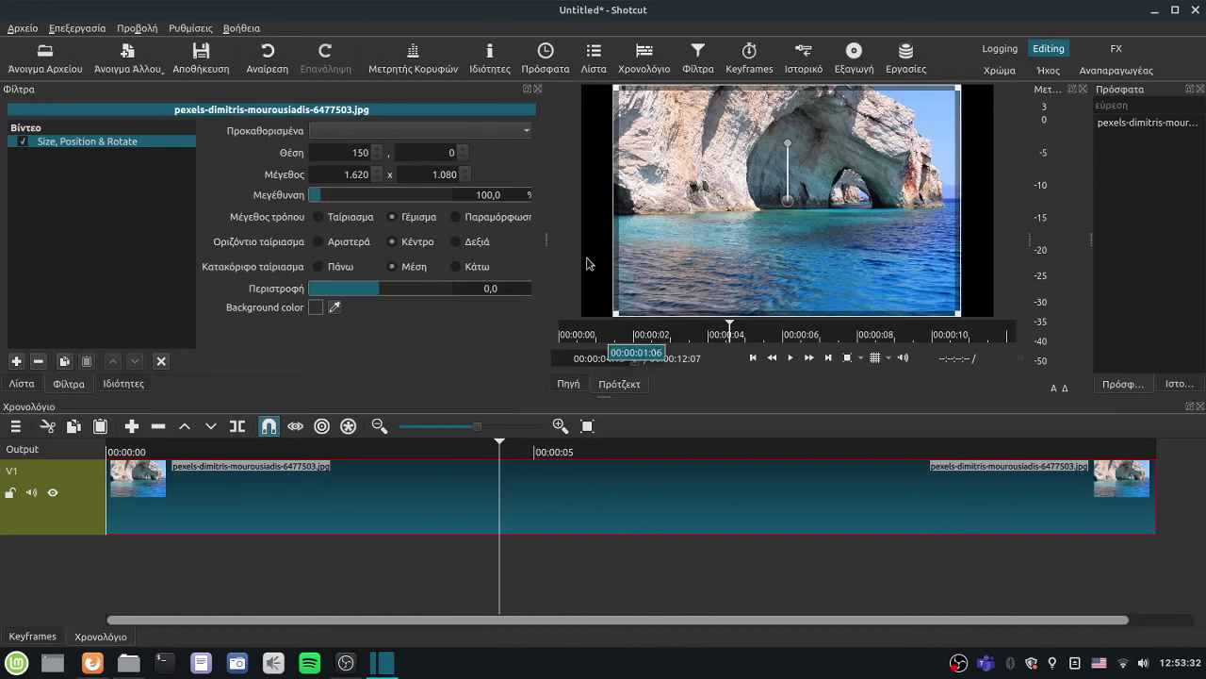
Step: Try a horizontal position of 165, a zoom of 159.9% and a rotation of -70.5° on the image
{"action": "scroll", "coordinate": [376, 153], "scroll_direction": "up", "scroll_amount": 15}
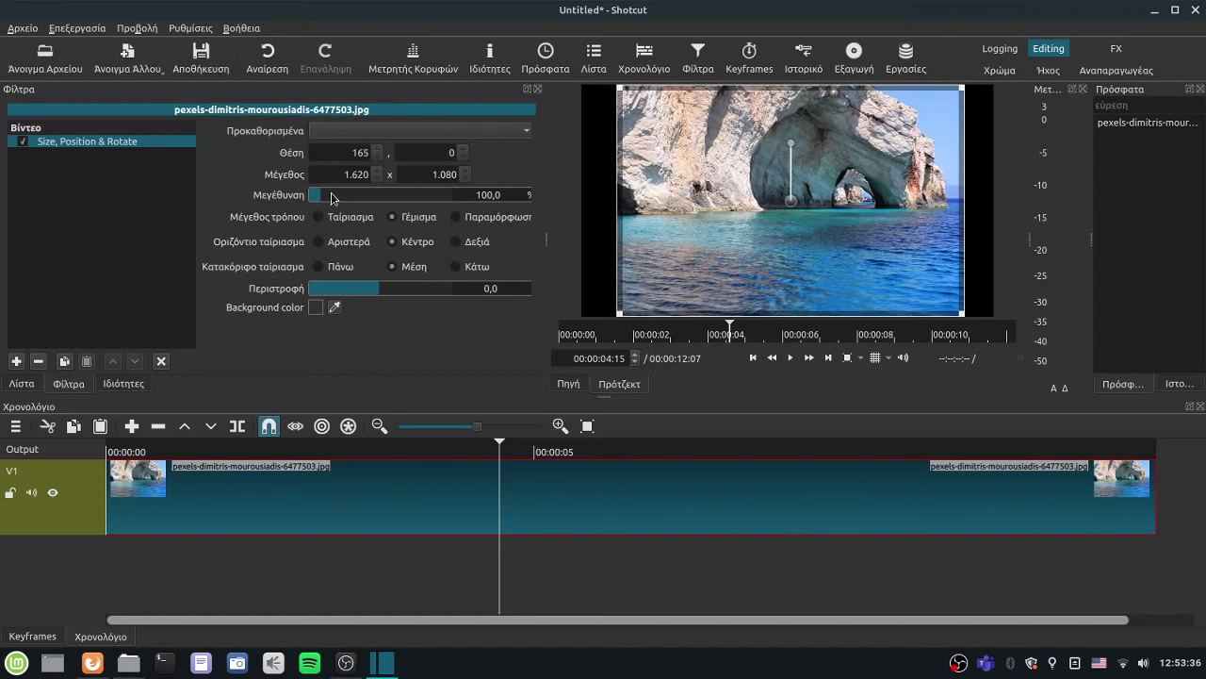
{"action": "left_click_drag", "start_coordinate": [331, 197], "coordinate": [333, 197]}
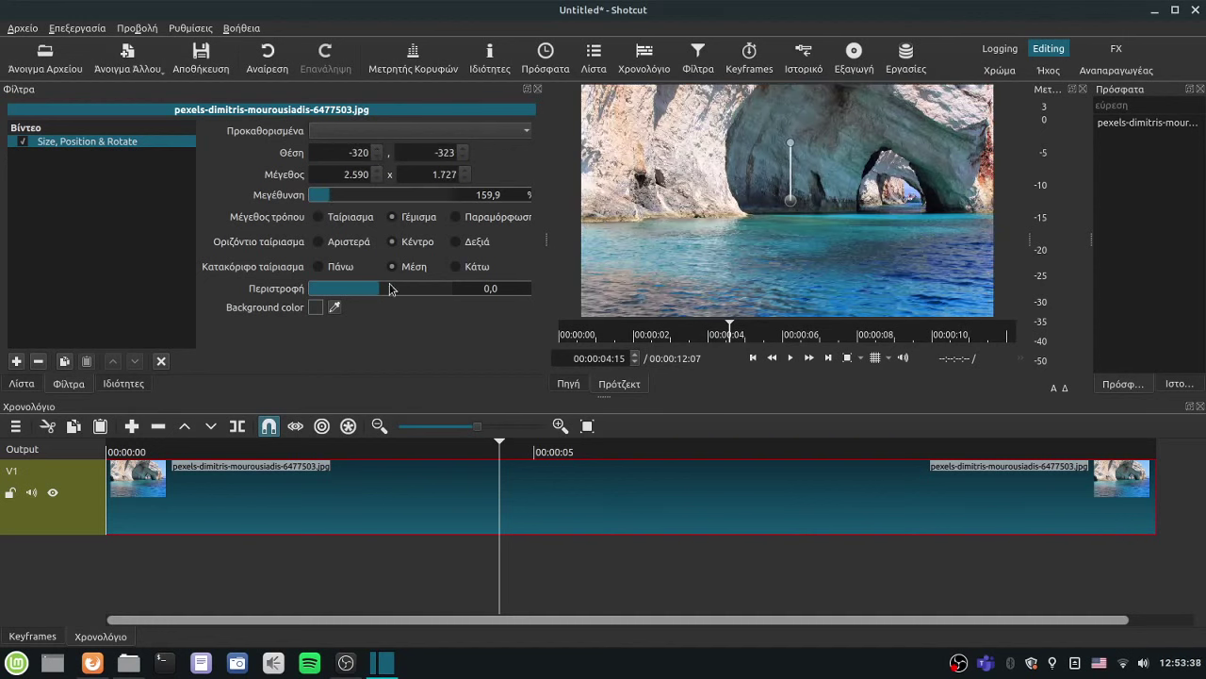
{"action": "left_click_drag", "start_coordinate": [384, 290], "coordinate": [367, 293]}
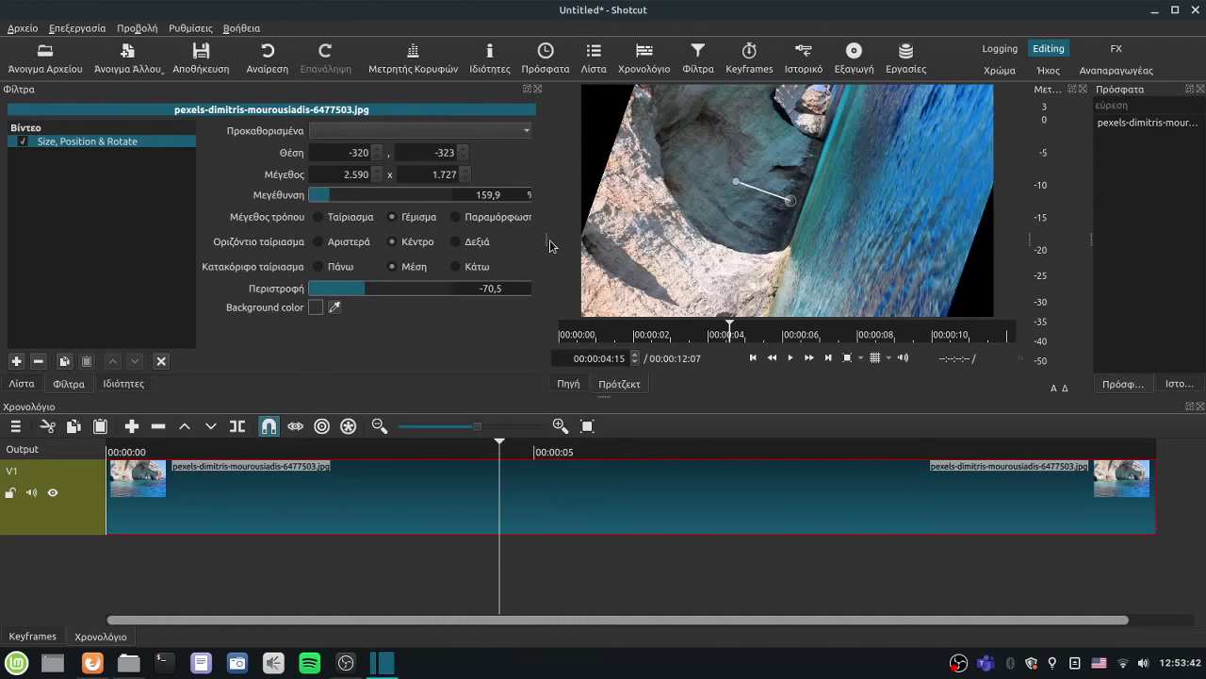
Step: Reset the image's position, zoom, fit options and rotation to the filter's default values
{"action": "left_click_drag", "start_coordinate": [545, 240], "coordinate": [638, 237]}
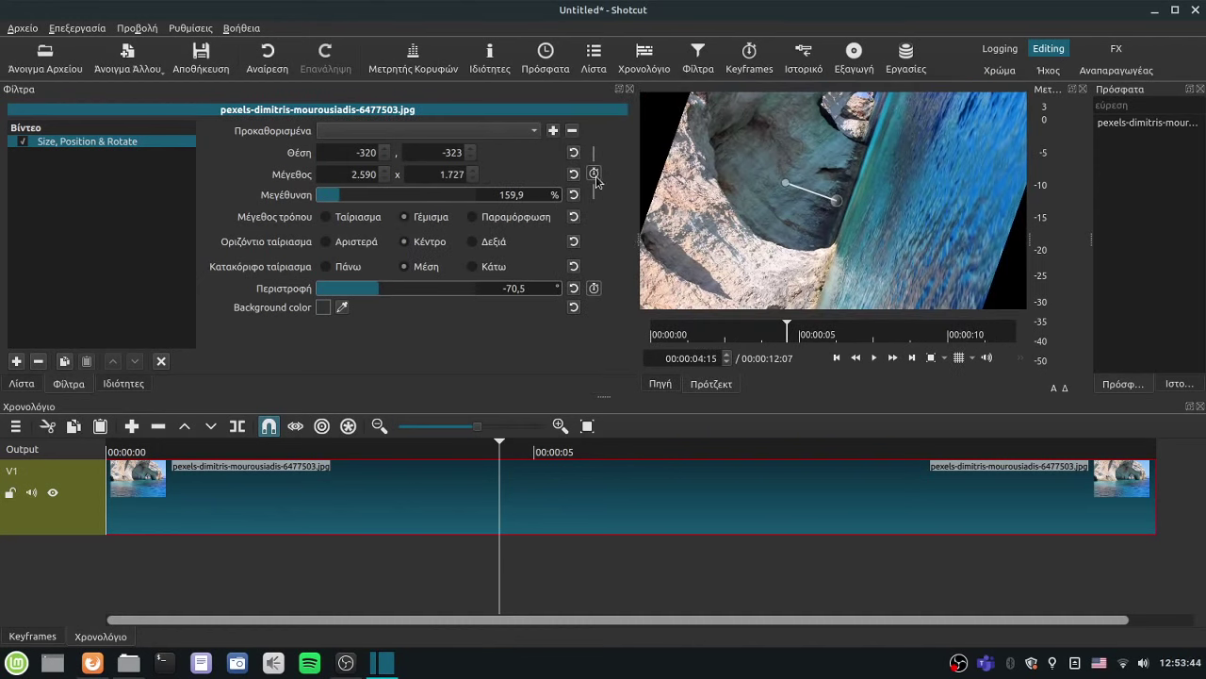
{"action": "left_click", "coordinate": [575, 153]}
{"action": "left_click", "coordinate": [575, 194]}
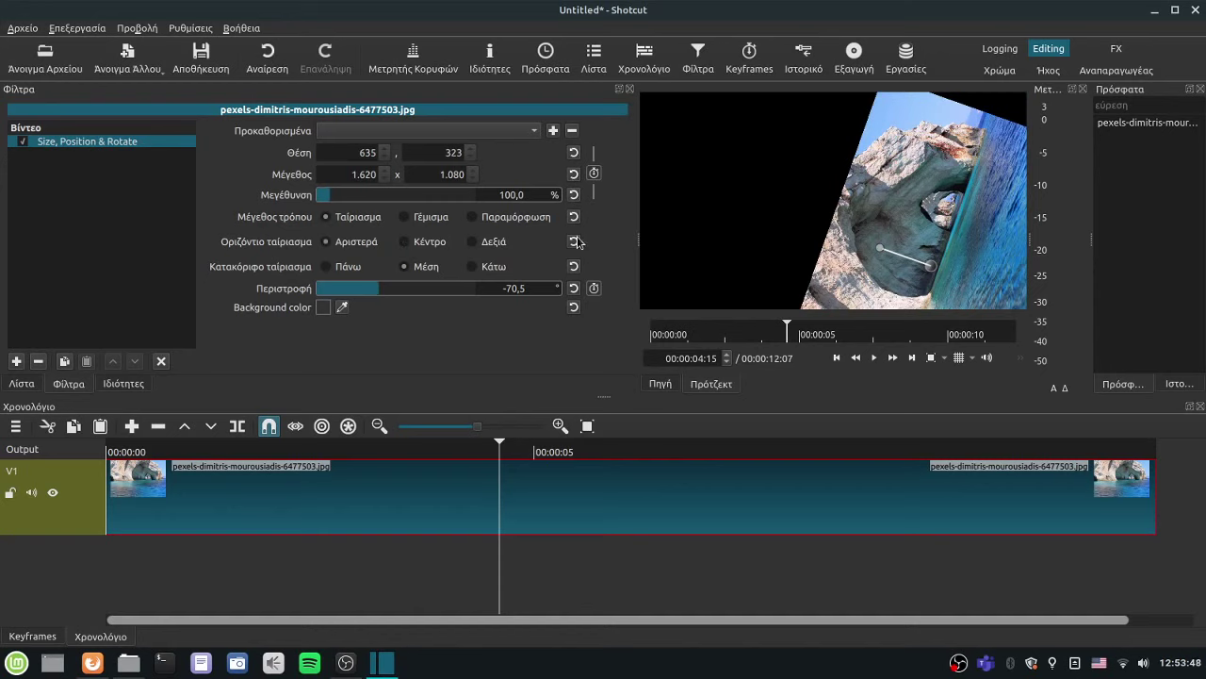
{"action": "left_click", "coordinate": [574, 266]}
{"action": "left_click", "coordinate": [574, 287]}
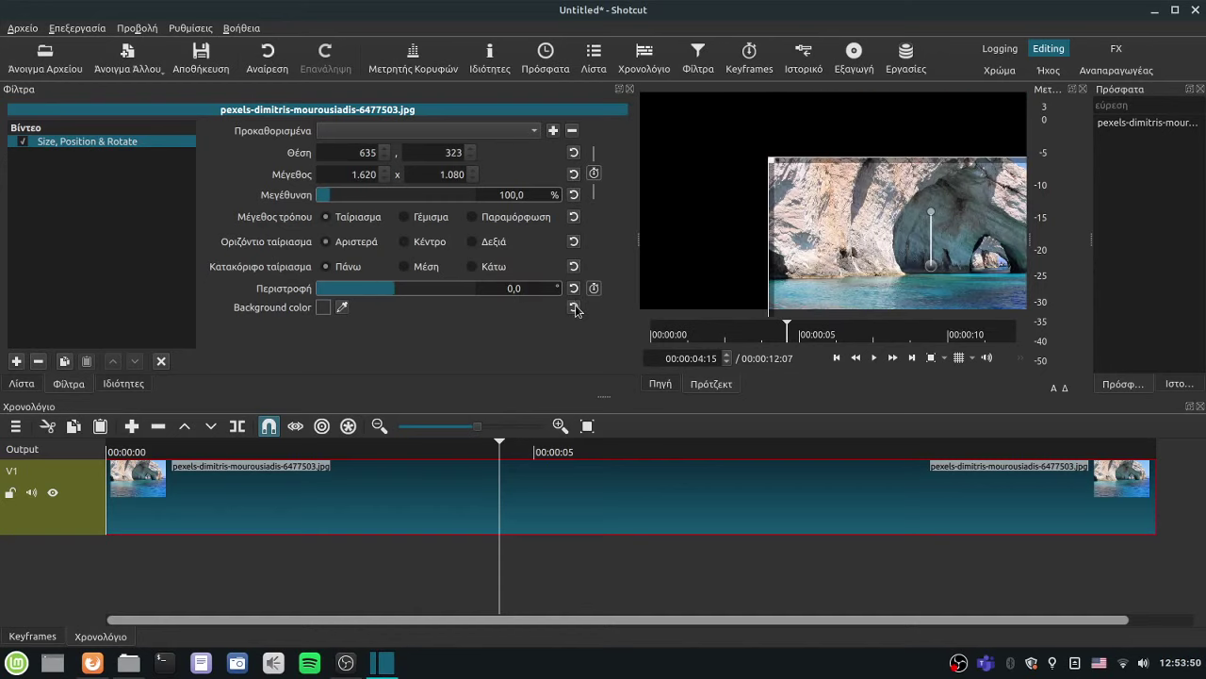
{"action": "left_click", "coordinate": [573, 153]}
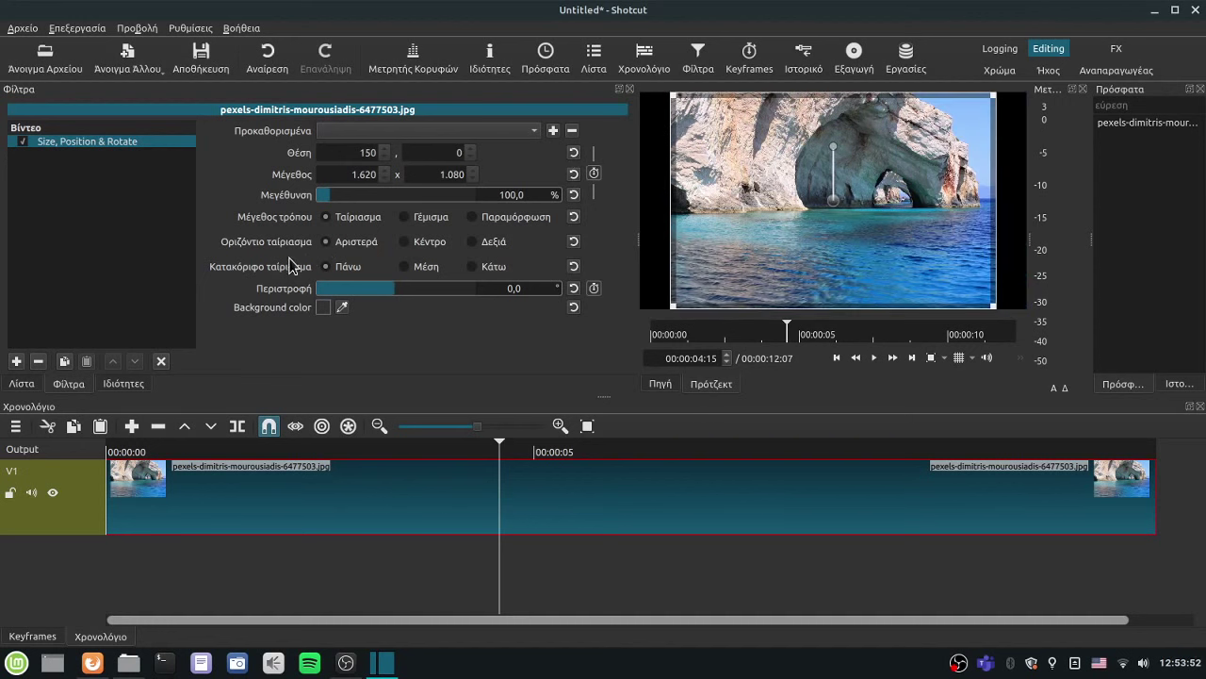
Step: Resize and move the image in the preview to about 2149 x 1616 at position -1, -116, so it fills the frame
{"action": "left_click_drag", "start_coordinate": [638, 242], "coordinate": [510, 245]}
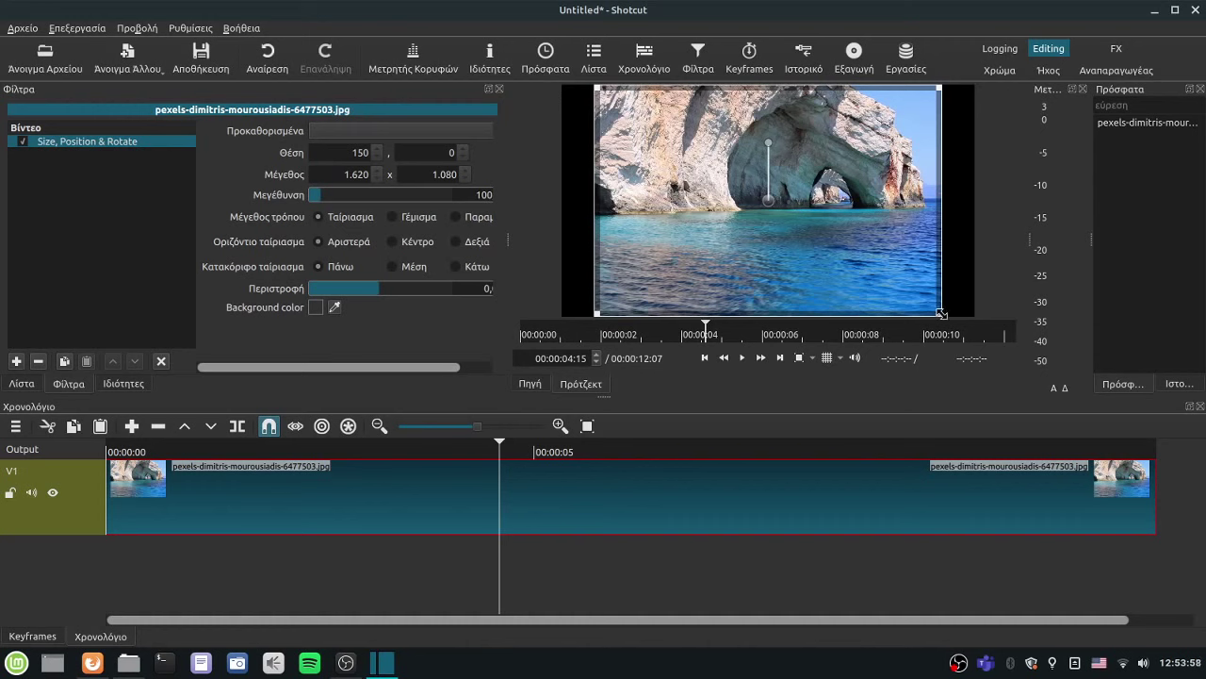
{"action": "left_click_drag", "start_coordinate": [941, 313], "coordinate": [960, 359]}
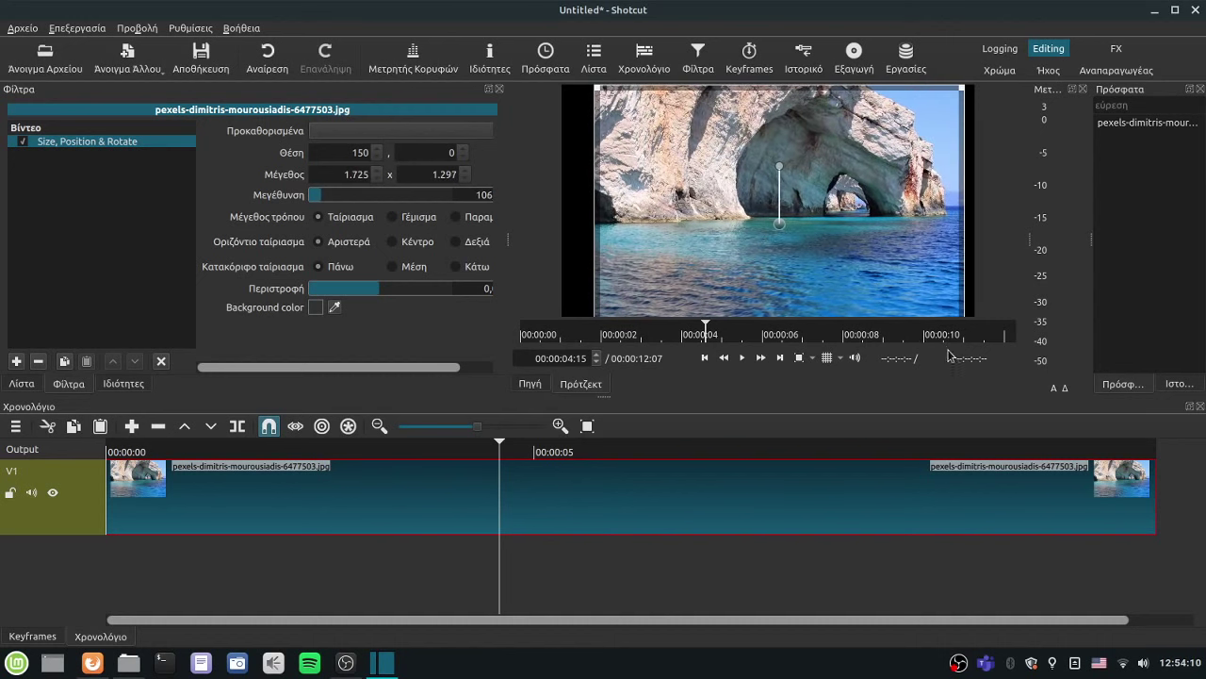
{"action": "mouse_move", "coordinate": [778, 224]}
{"action": "left_mouse_down"}
{"action": "mouse_move", "coordinate": [724, 228]}
{"action": "mouse_move", "coordinate": [777, 224]}
{"action": "mouse_move", "coordinate": [739, 209]}
{"action": "mouse_move", "coordinate": [757, 202]}
{"action": "mouse_move", "coordinate": [767, 226]}
{"action": "left_mouse_up"}
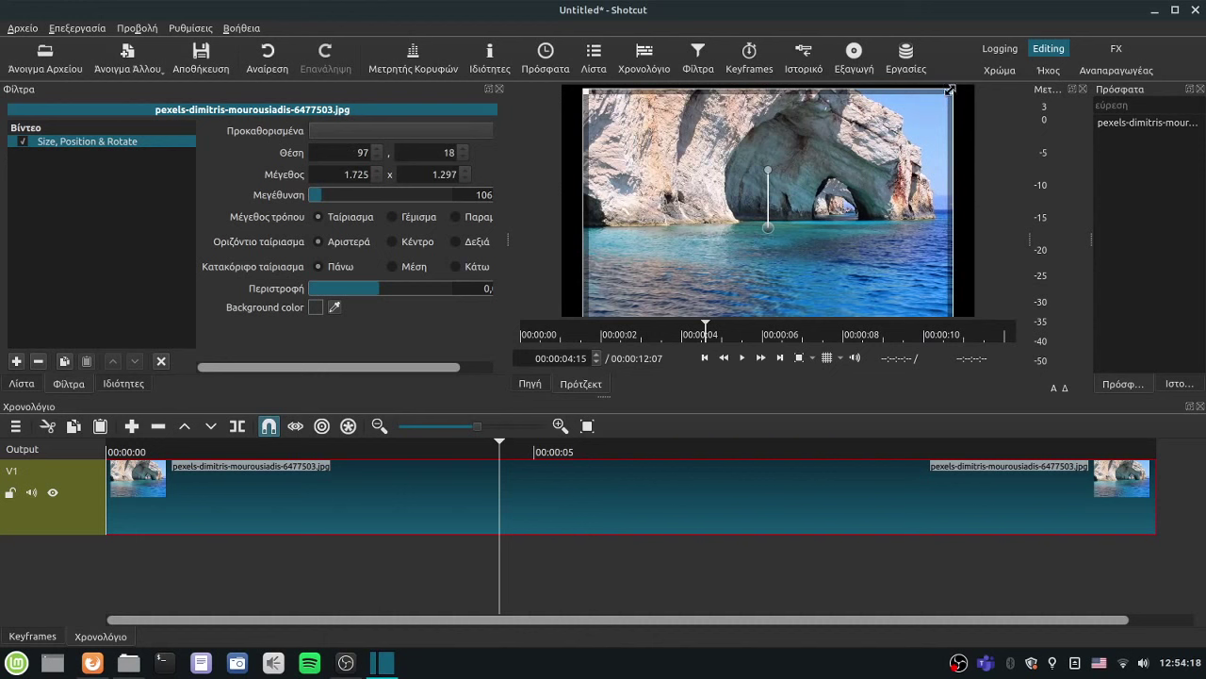
{"action": "left_click_drag", "start_coordinate": [950, 89], "coordinate": [1015, 70]}
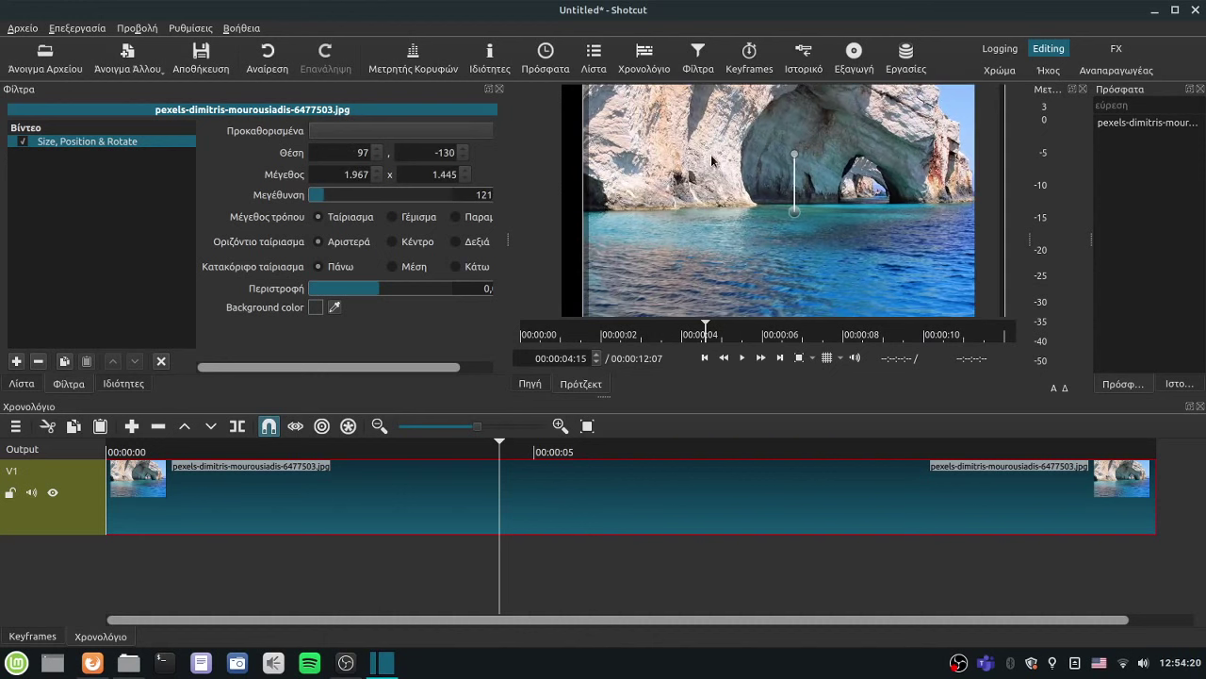
{"action": "left_click_drag", "start_coordinate": [712, 162], "coordinate": [732, 216]}
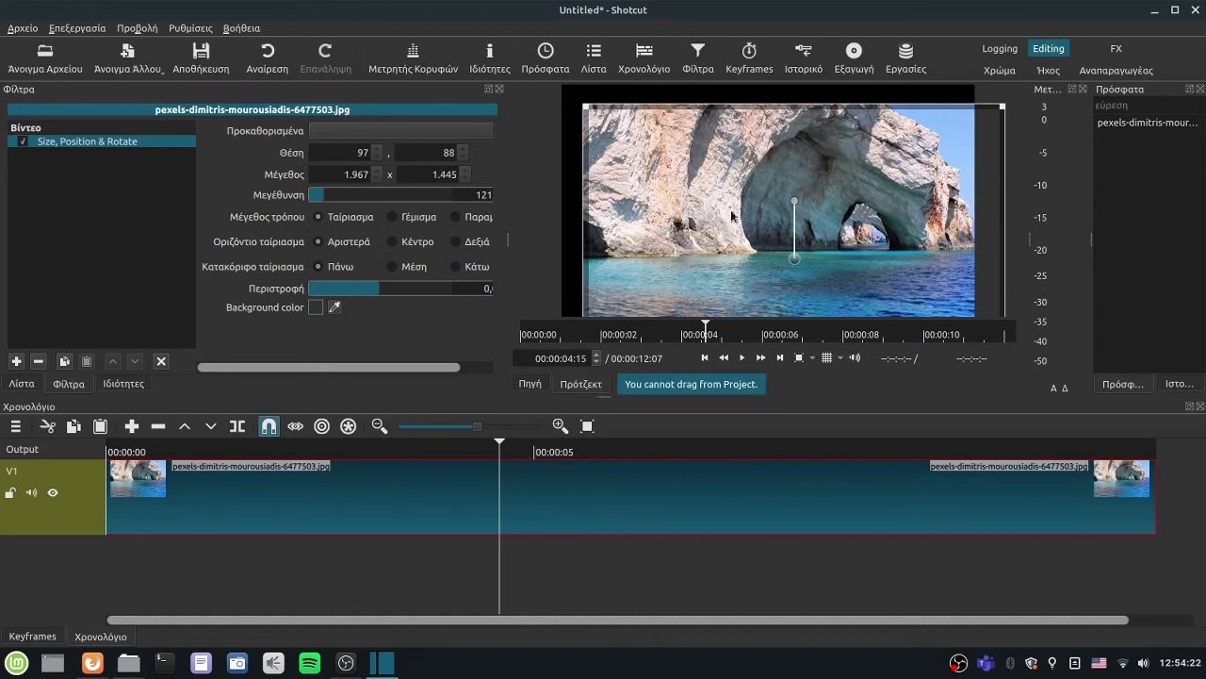
{"action": "left_click_drag", "start_coordinate": [586, 106], "coordinate": [548, 71]}
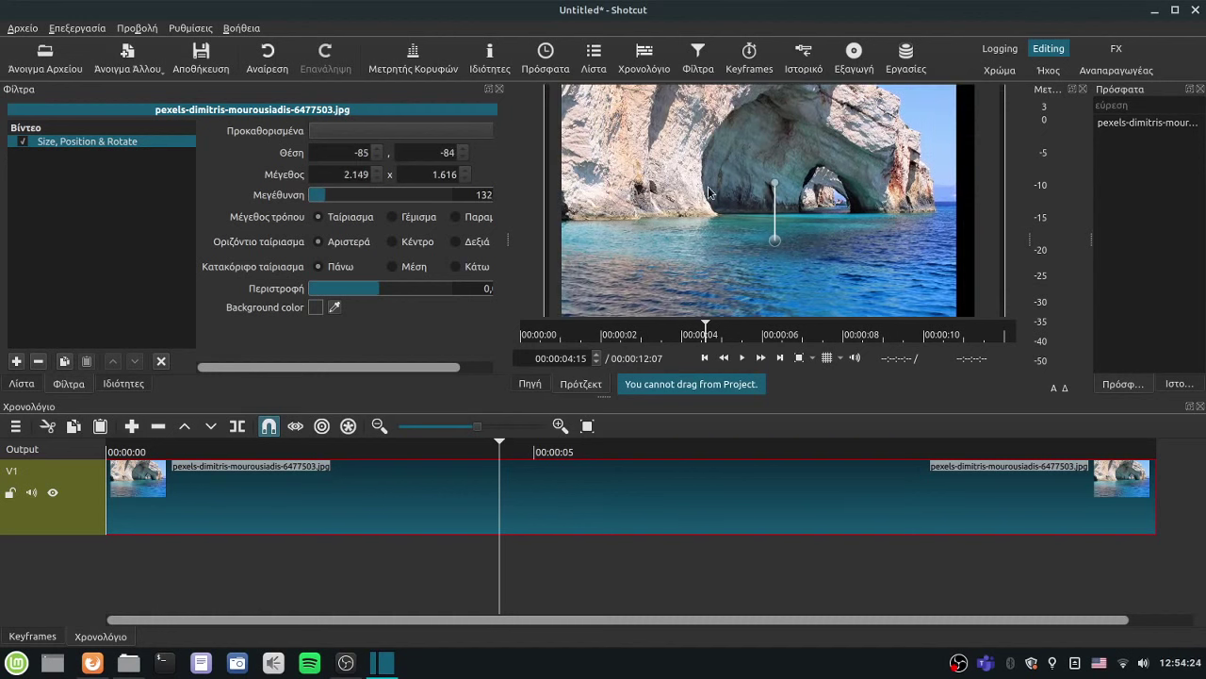
{"action": "left_click_drag", "start_coordinate": [773, 238], "coordinate": [795, 232]}
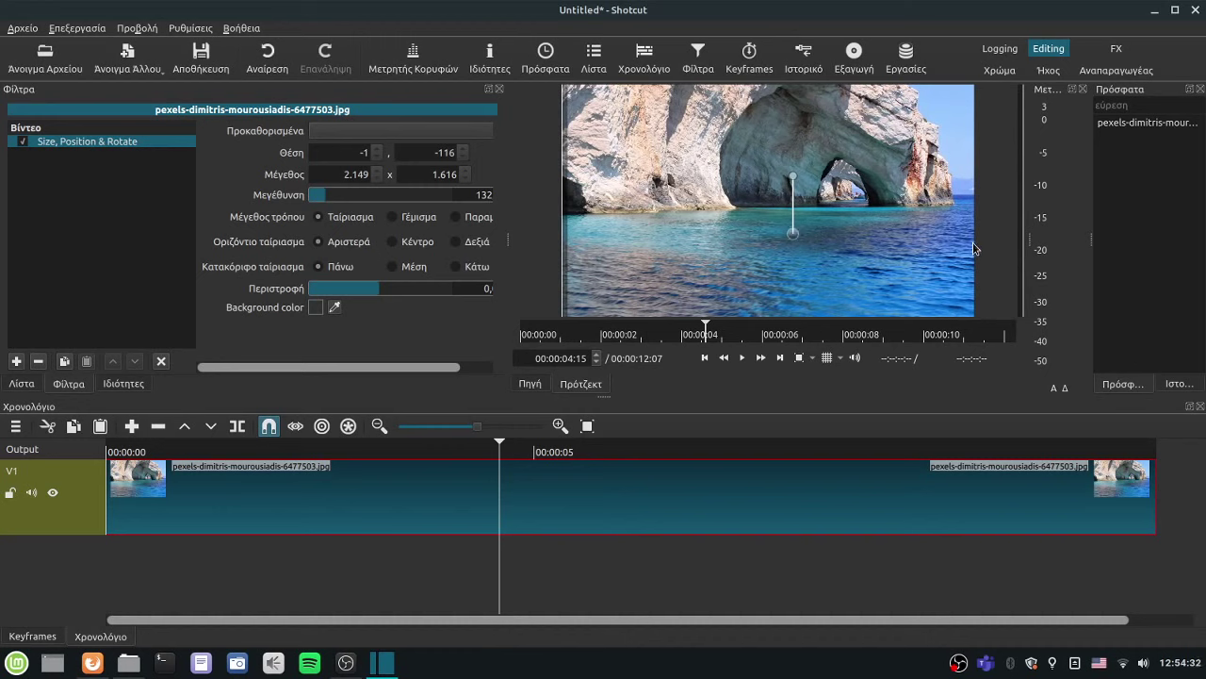
Step: Move the playhead to 00:00:03:04 and add the Διαβάθμιση Χρωμάτων filter, with all three colour wheels in view
{"action": "left_click_drag", "start_coordinate": [492, 451], "coordinate": [376, 492]}
{"action": "left_click_drag", "start_coordinate": [509, 242], "coordinate": [570, 240]}
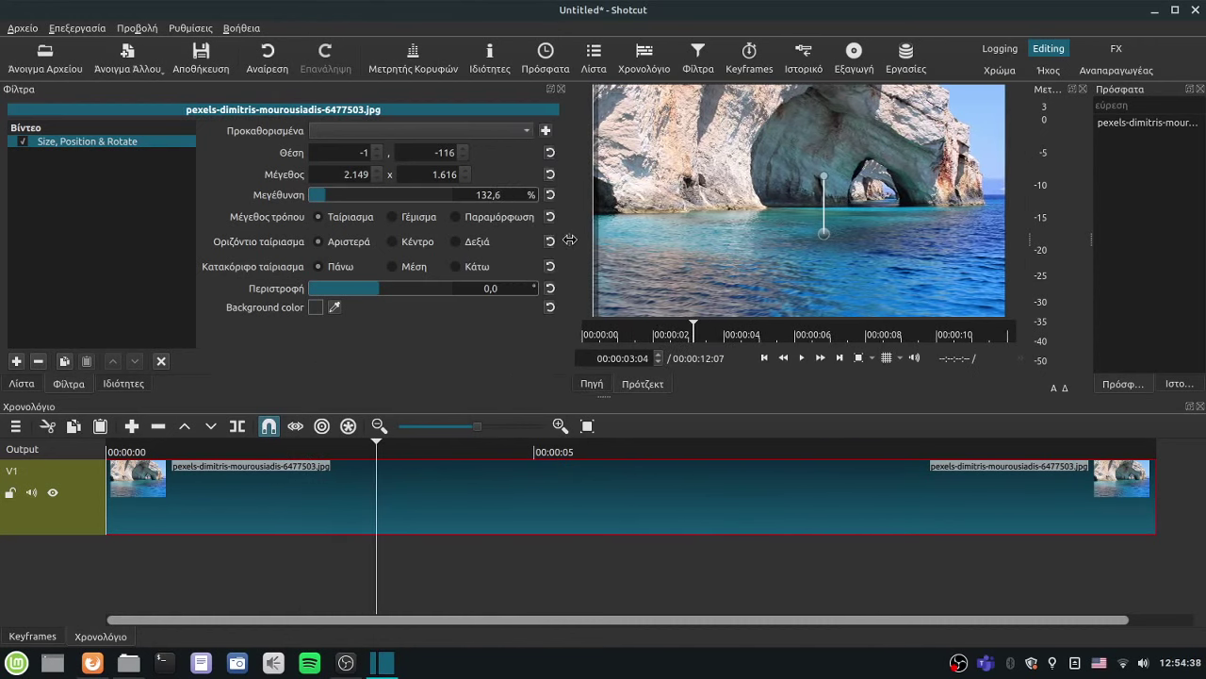
{"action": "left_click", "coordinate": [16, 361]}
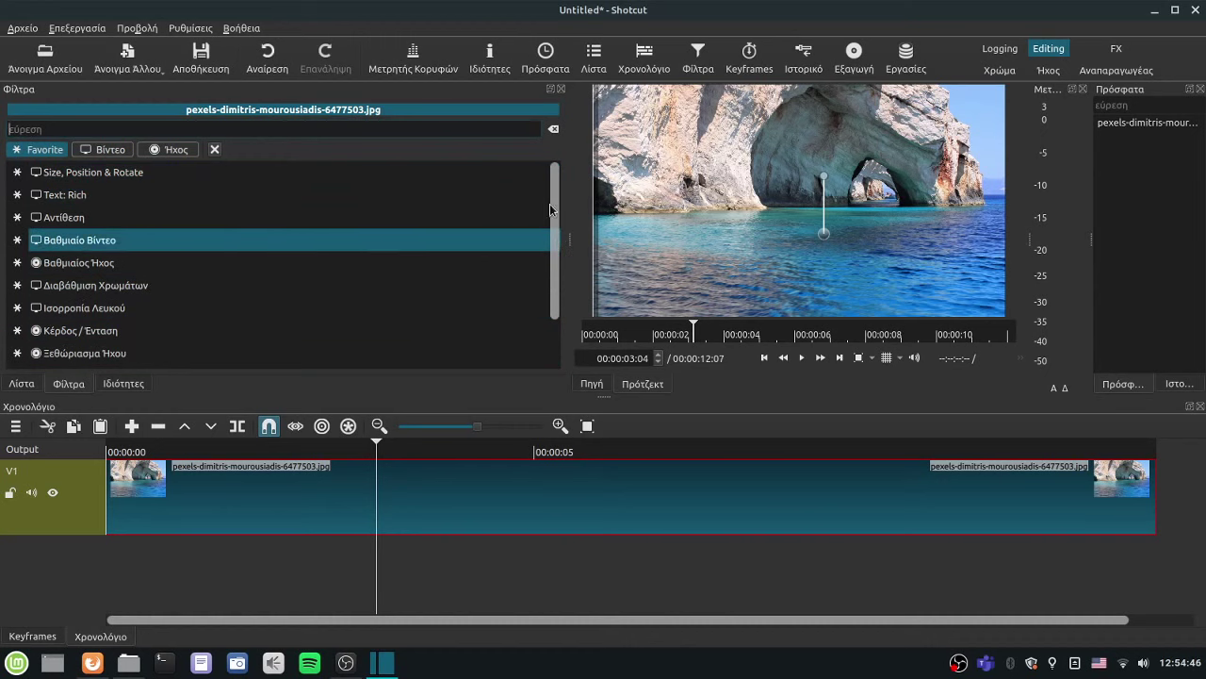
{"action": "scroll", "coordinate": [545, 239], "scroll_direction": "down", "scroll_amount": 3}
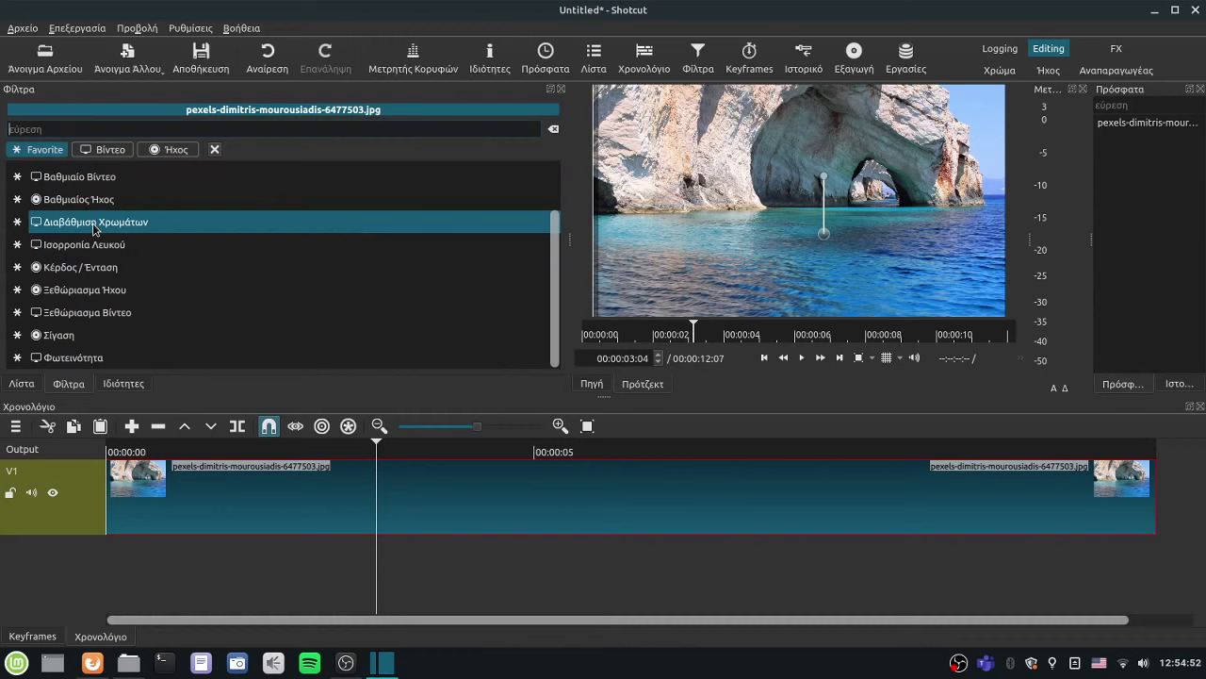
{"action": "left_click", "coordinate": [94, 224]}
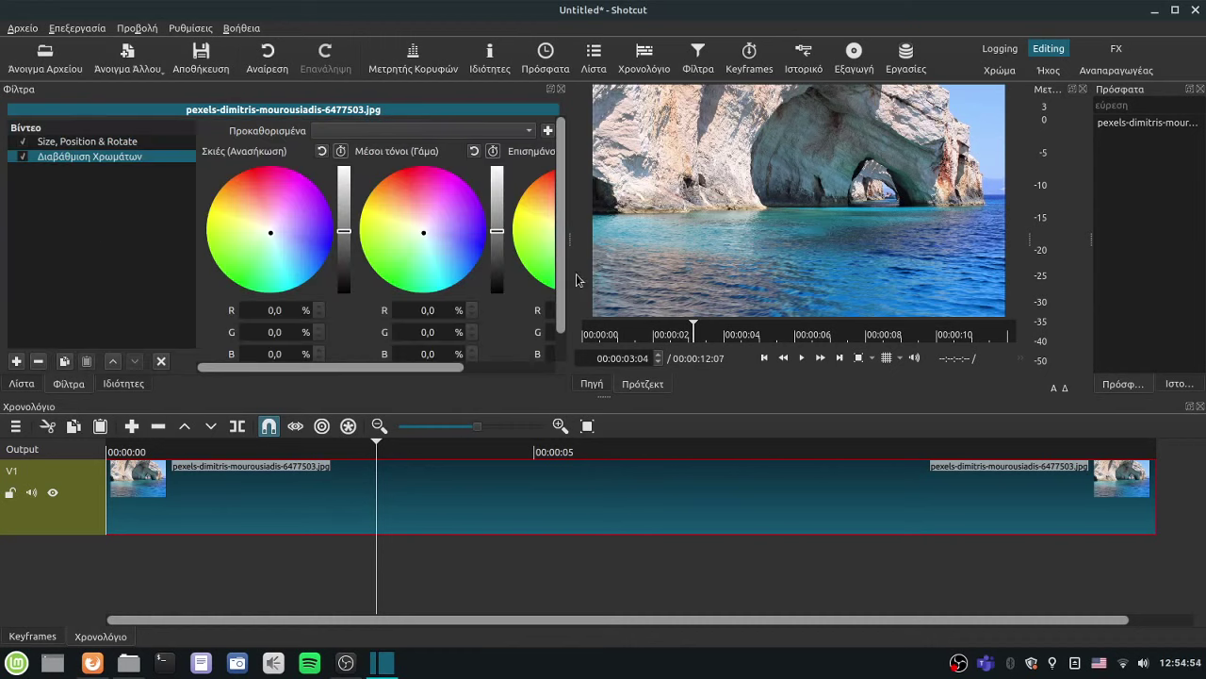
{"action": "left_click_drag", "start_coordinate": [567, 239], "coordinate": [688, 243]}
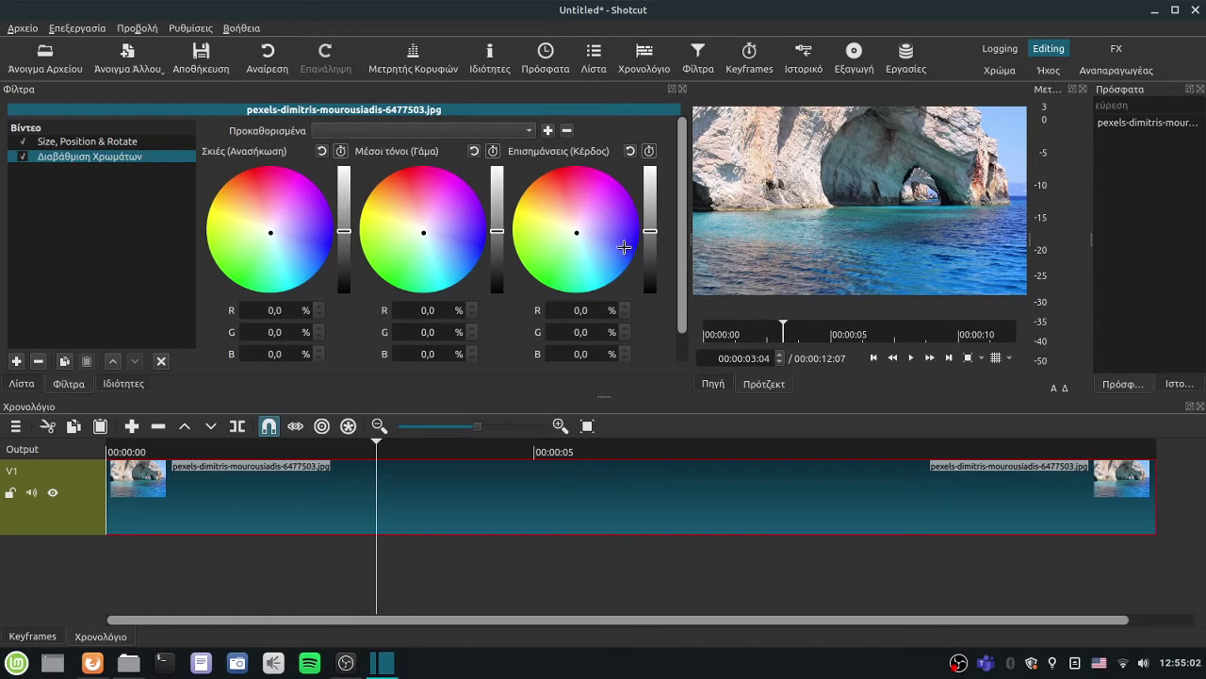
Step: Try reddish tints on the highlights and then the midtones, resetting each colour wheel after its trial
{"action": "mouse_move", "coordinate": [565, 224]}
{"action": "left_mouse_down"}
{"action": "mouse_move", "coordinate": [555, 248]}
{"action": "mouse_move", "coordinate": [602, 234]}
{"action": "mouse_move", "coordinate": [567, 245]}
{"action": "left_mouse_up"}
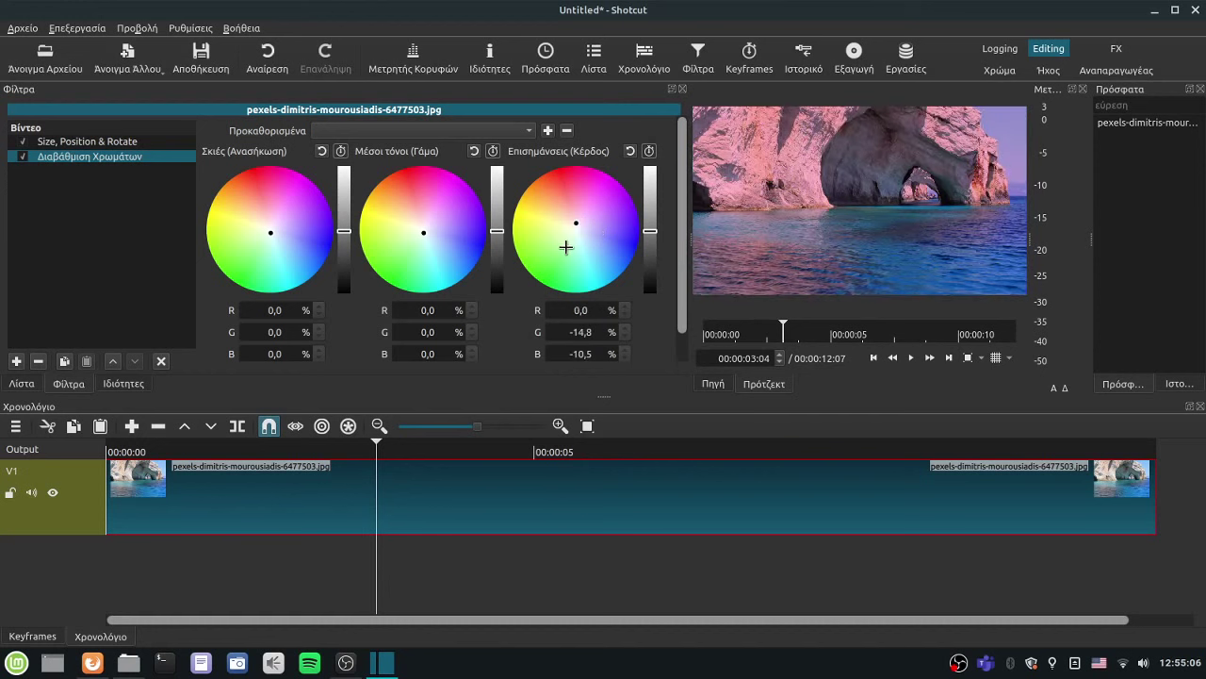
{"action": "left_click", "coordinate": [630, 151]}
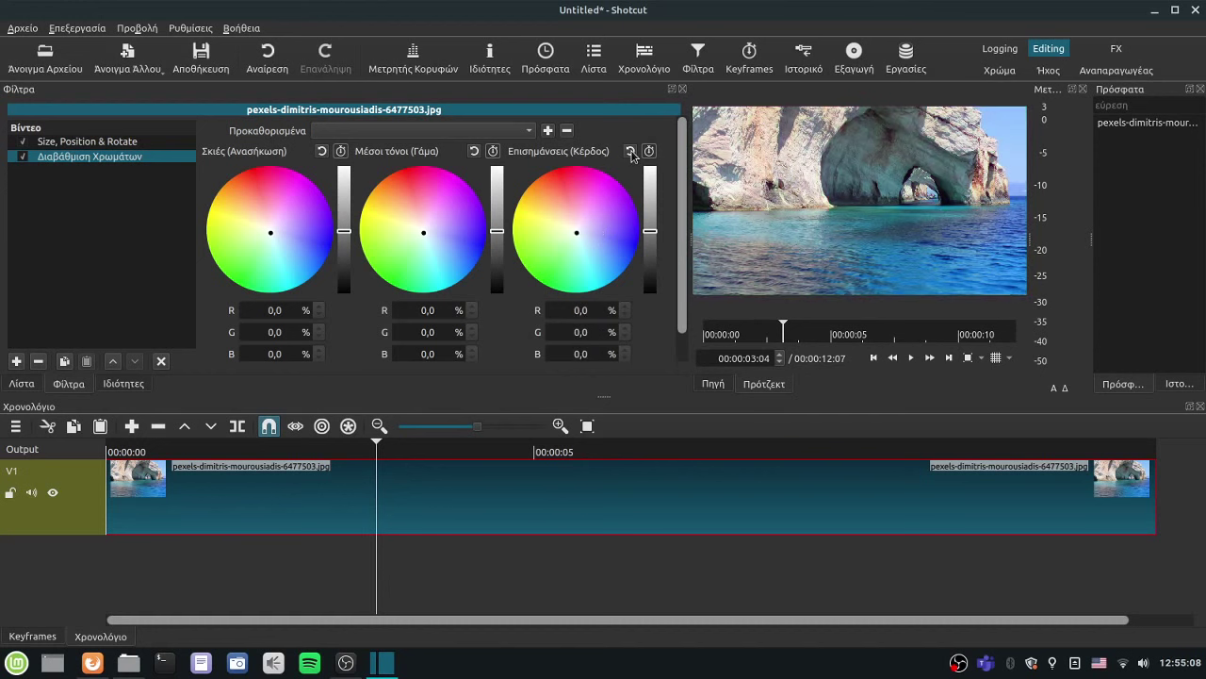
{"action": "left_click", "coordinate": [411, 219]}
{"action": "mouse_move", "coordinate": [411, 219]}
{"action": "left_mouse_down"}
{"action": "mouse_move", "coordinate": [404, 247]}
{"action": "mouse_move", "coordinate": [433, 221]}
{"action": "mouse_move", "coordinate": [417, 204]}
{"action": "left_mouse_up"}
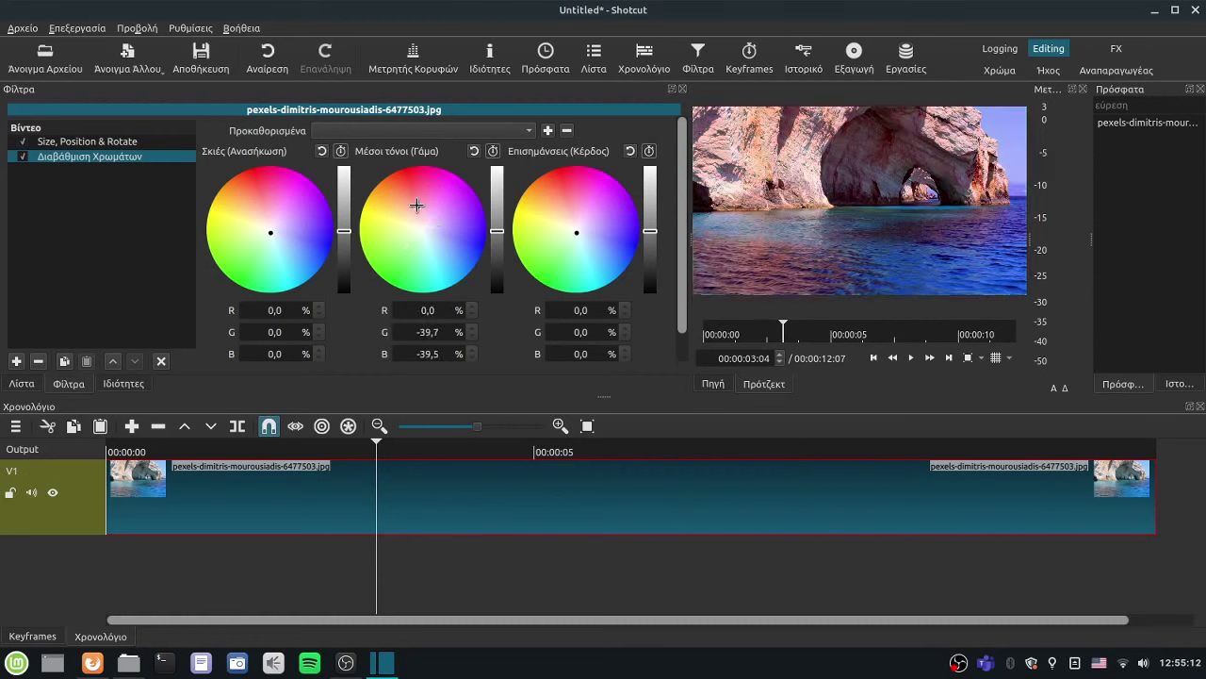
{"action": "left_click", "coordinate": [473, 150]}
Step: Tint the shadows to about G -30.1%, B -0.7% and the midtones to about G -32.9%, B -59.5%
{"action": "left_click", "coordinate": [257, 209]}
{"action": "left_click", "coordinate": [238, 251]}
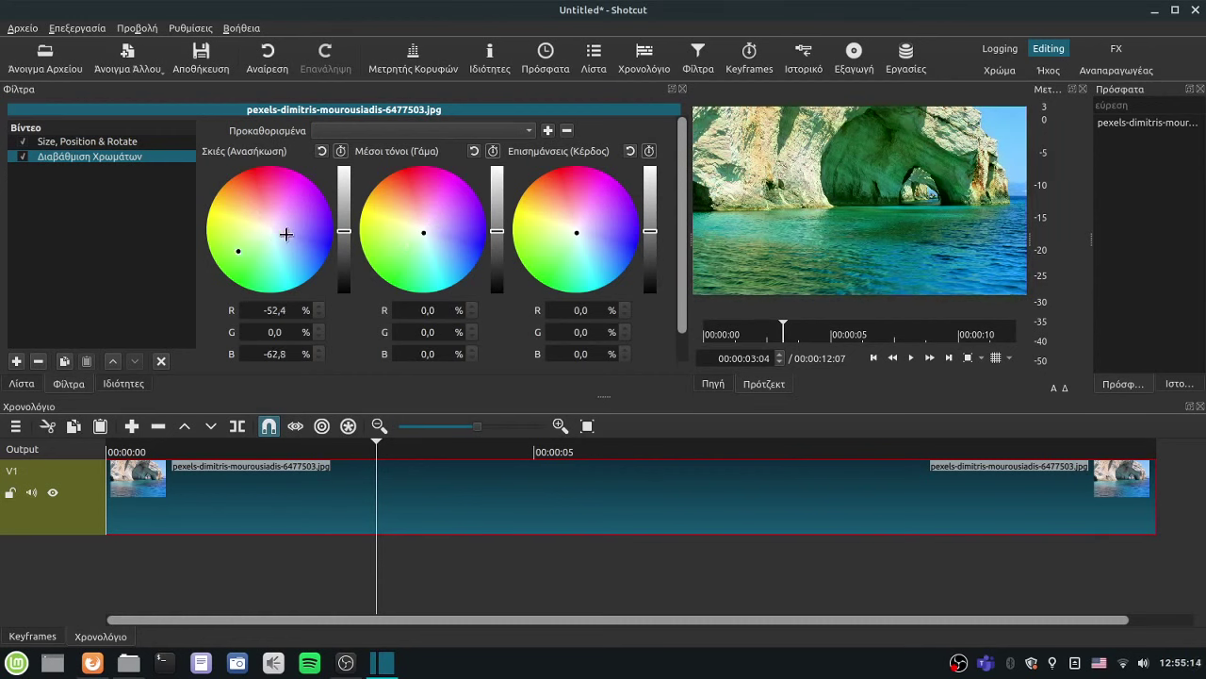
{"action": "left_click", "coordinate": [281, 218]}
{"action": "left_click", "coordinate": [399, 202]}
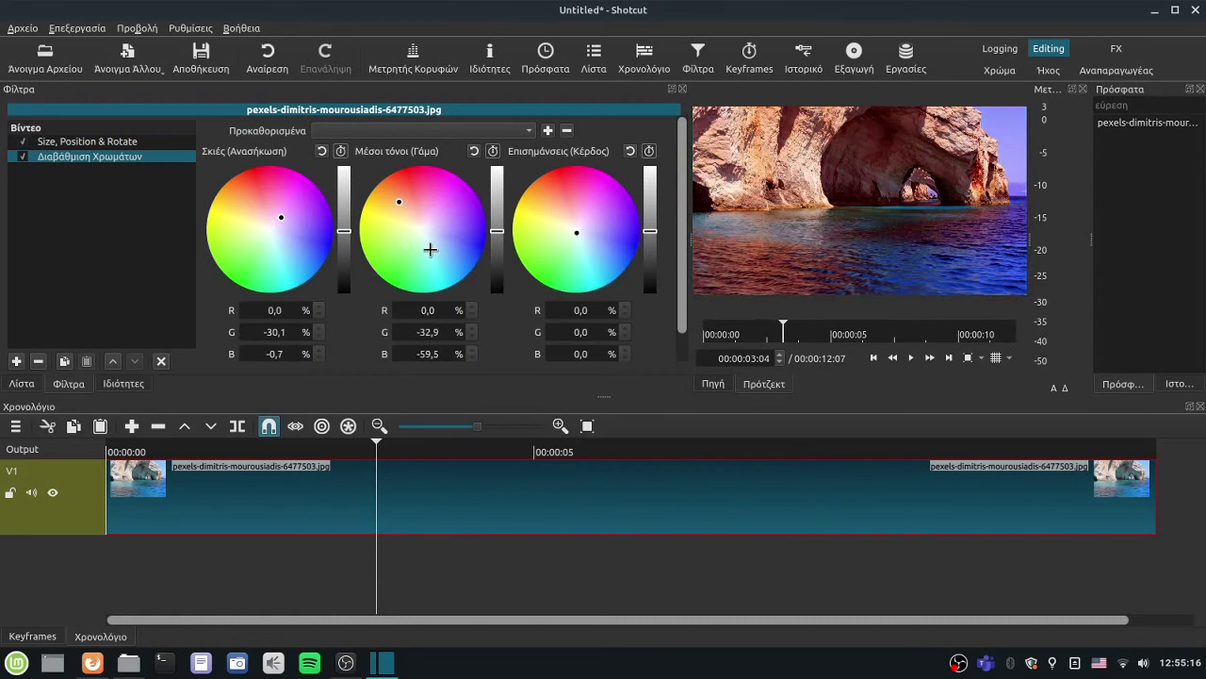
Step: Try tinting the midtones to about R -33.3%, G -2.6% and the highlights to about G -18.0%, B -26.4%
{"action": "left_click", "coordinate": [429, 247]}
{"action": "left_click", "coordinate": [567, 218]}
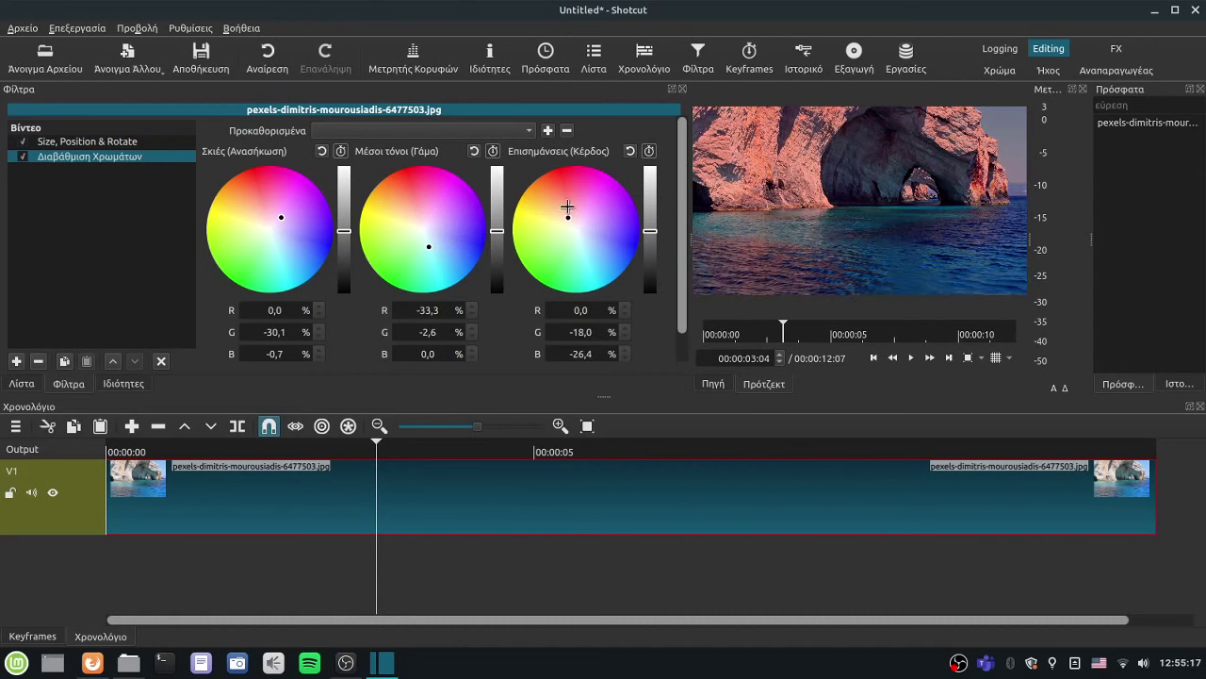
Step: Reset all three colour wheels and tint only the highlights to about G -3.8%, B -24.0%
{"action": "left_click", "coordinate": [321, 151]}
{"action": "left_click", "coordinate": [474, 151]}
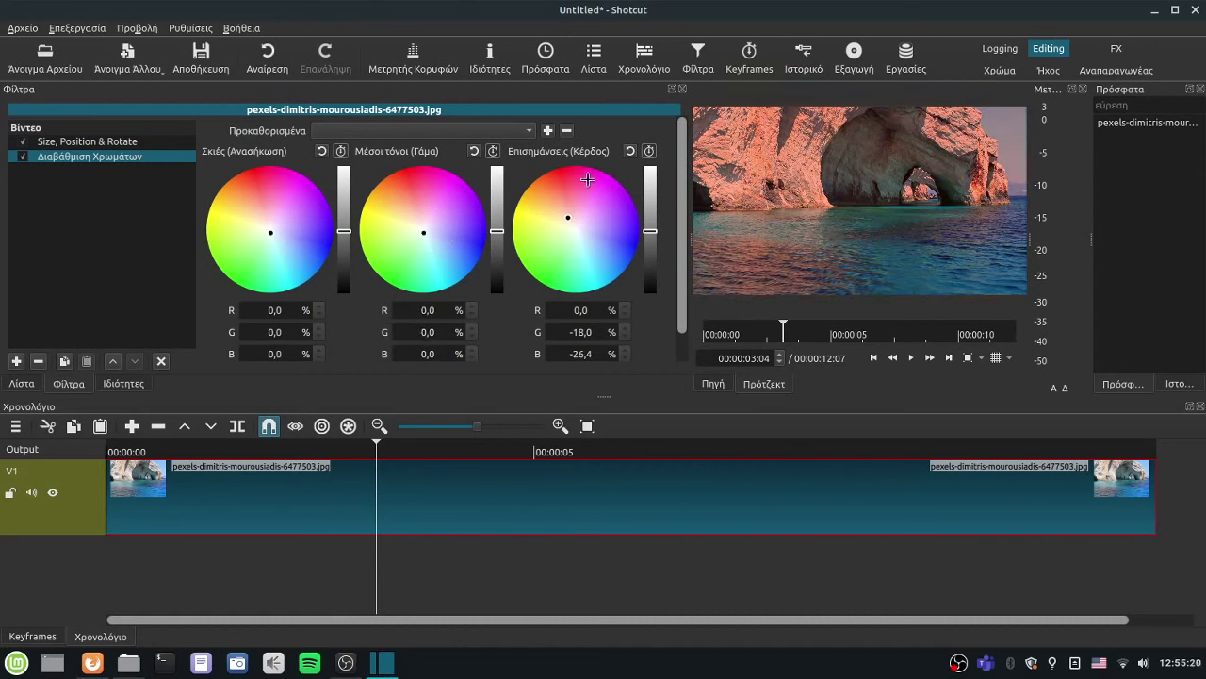
{"action": "left_click", "coordinate": [630, 151]}
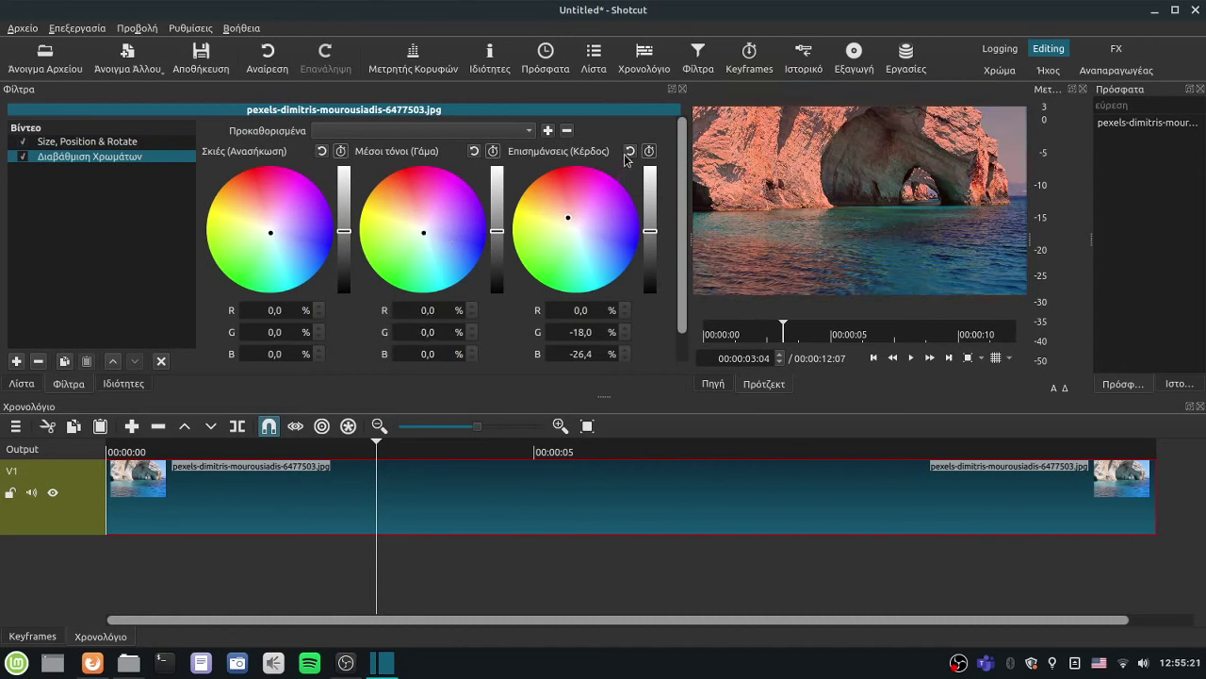
{"action": "left_click", "coordinate": [563, 222]}
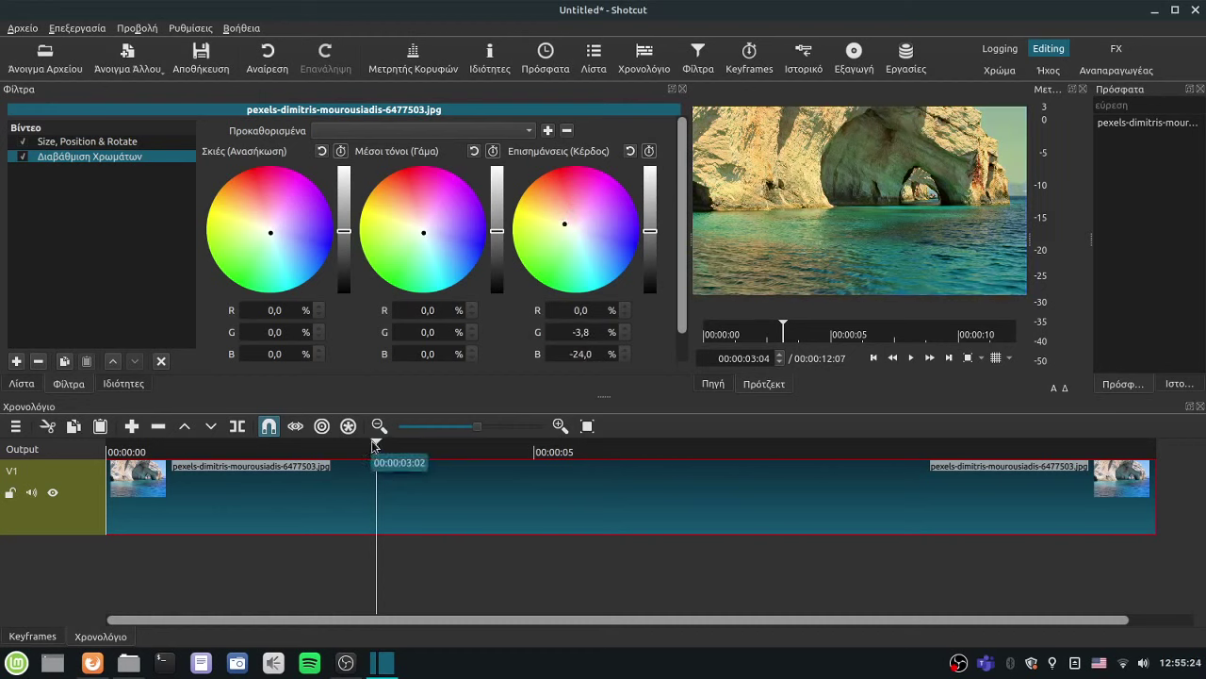
Step: Move the playhead to 00:00:05:11, add the Φωτεινότητα filter and set its level to about 131.1%
{"action": "left_click_drag", "start_coordinate": [381, 445], "coordinate": [571, 451]}
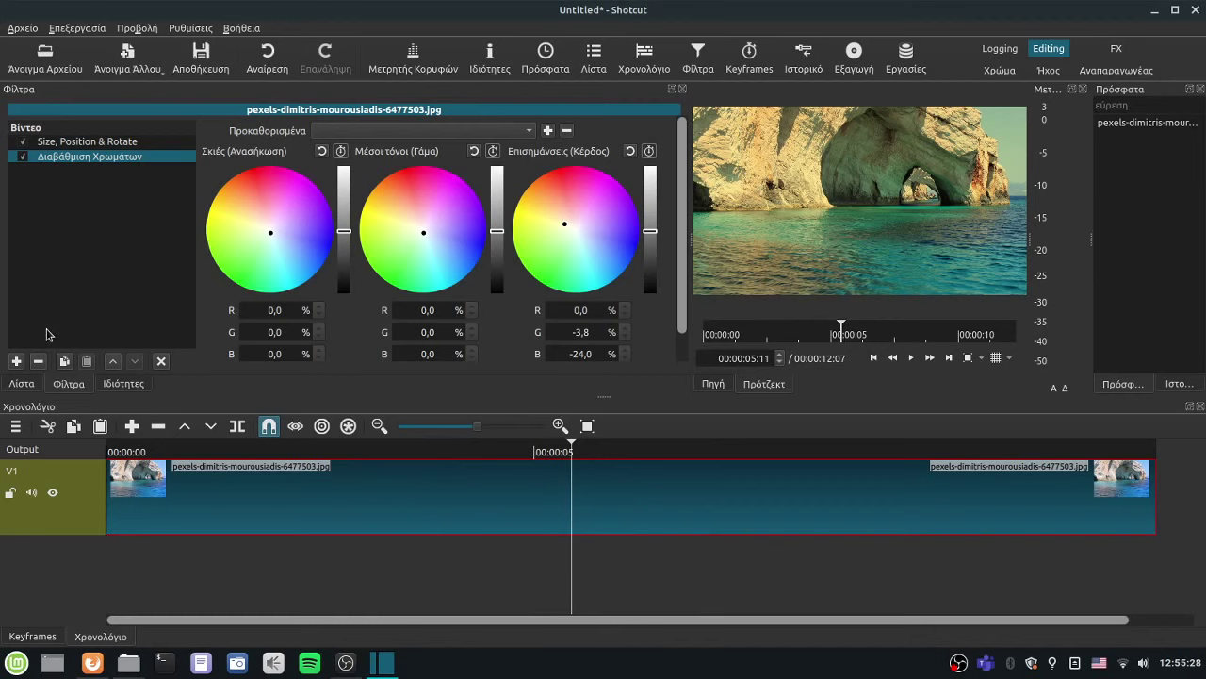
{"action": "left_click", "coordinate": [16, 361]}
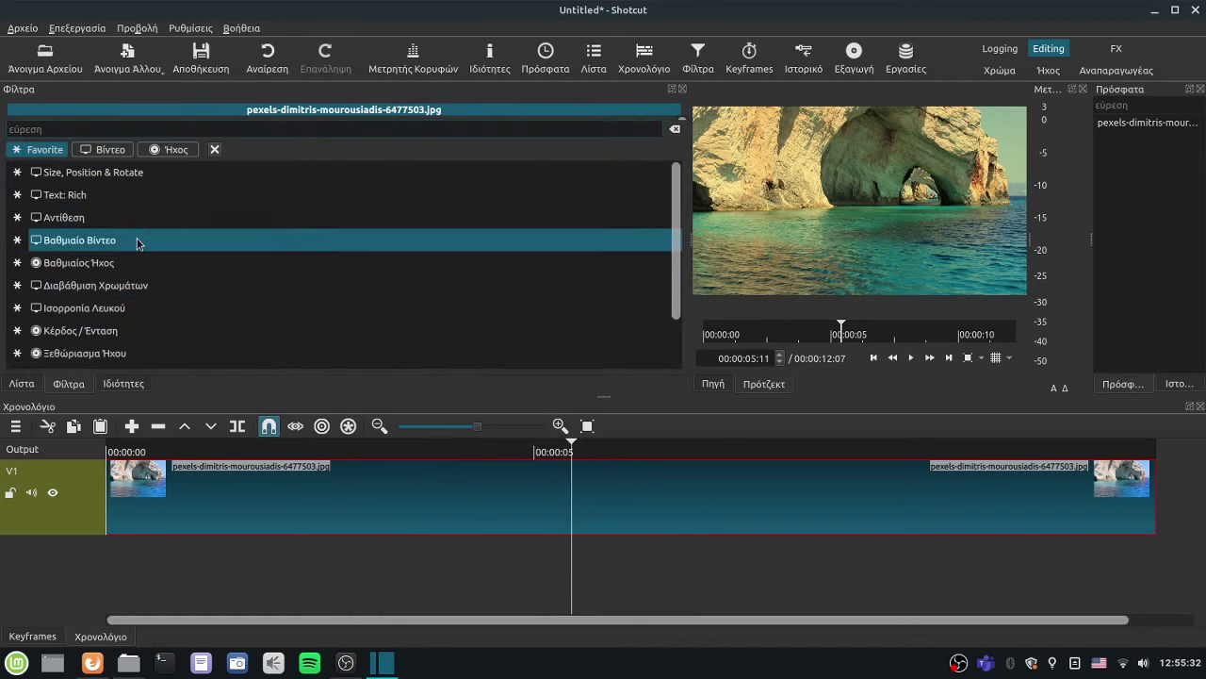
{"action": "scroll", "coordinate": [134, 243], "scroll_direction": "down", "scroll_amount": 1}
{"action": "scroll", "coordinate": [130, 242], "scroll_direction": "up", "scroll_amount": 1}
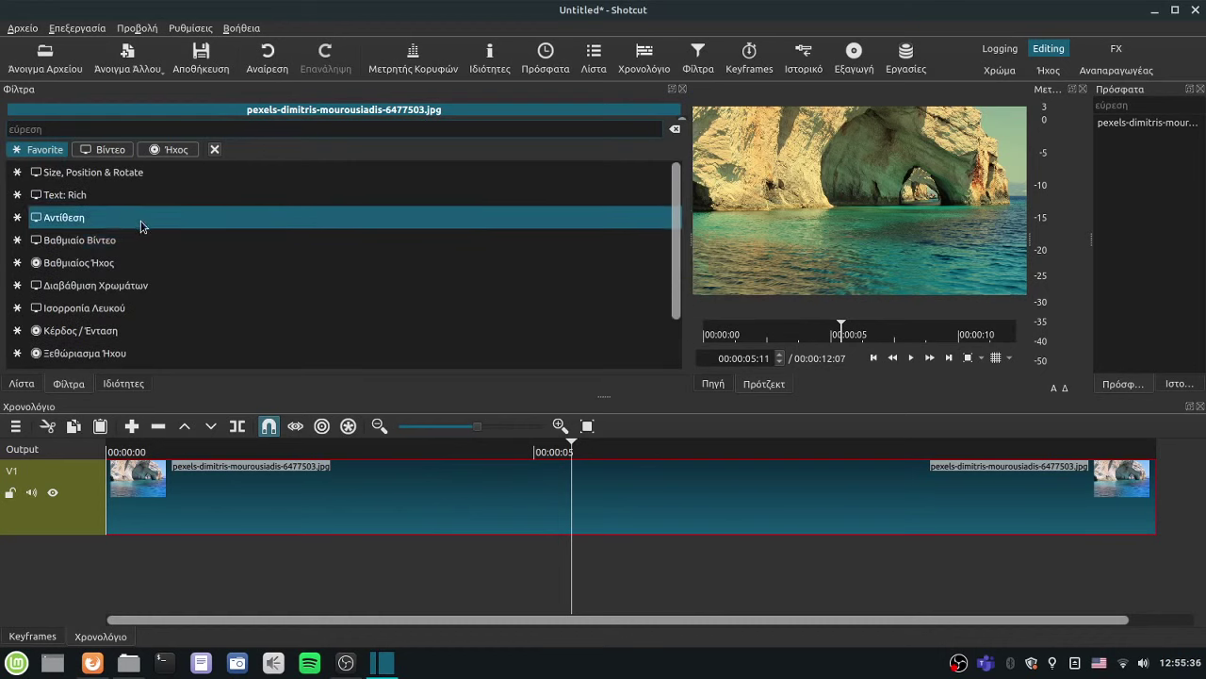
{"action": "scroll", "coordinate": [142, 226], "scroll_direction": "down", "scroll_amount": 1}
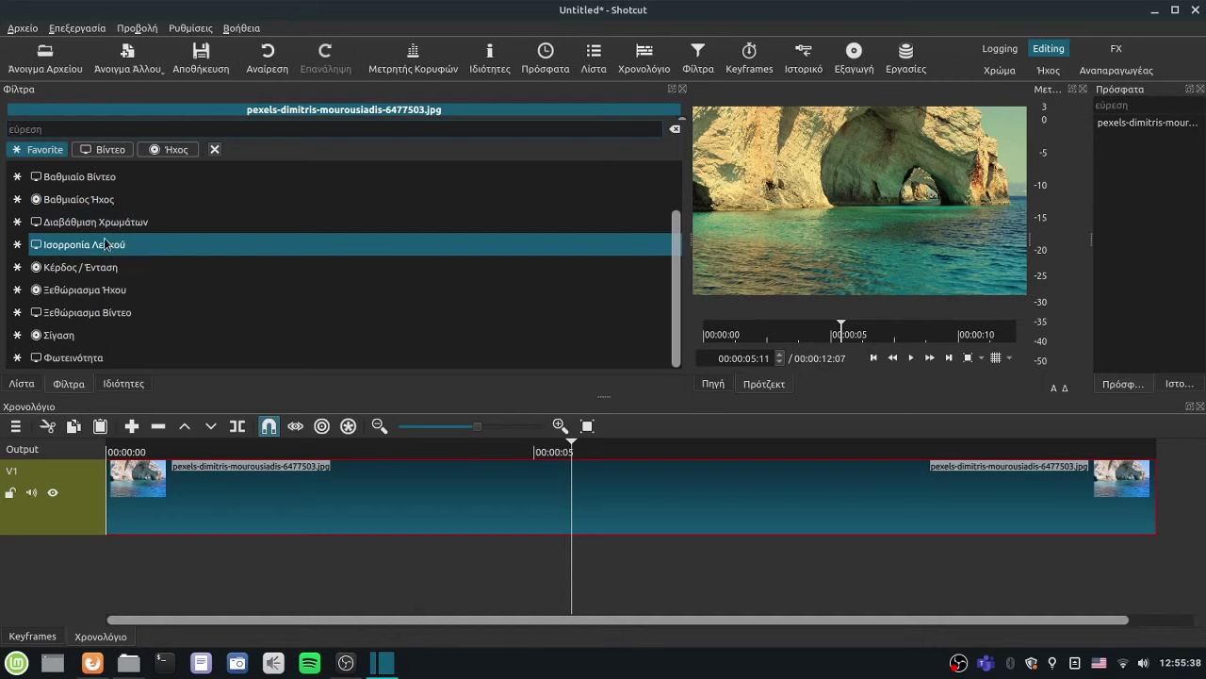
{"action": "left_click", "coordinate": [81, 356]}
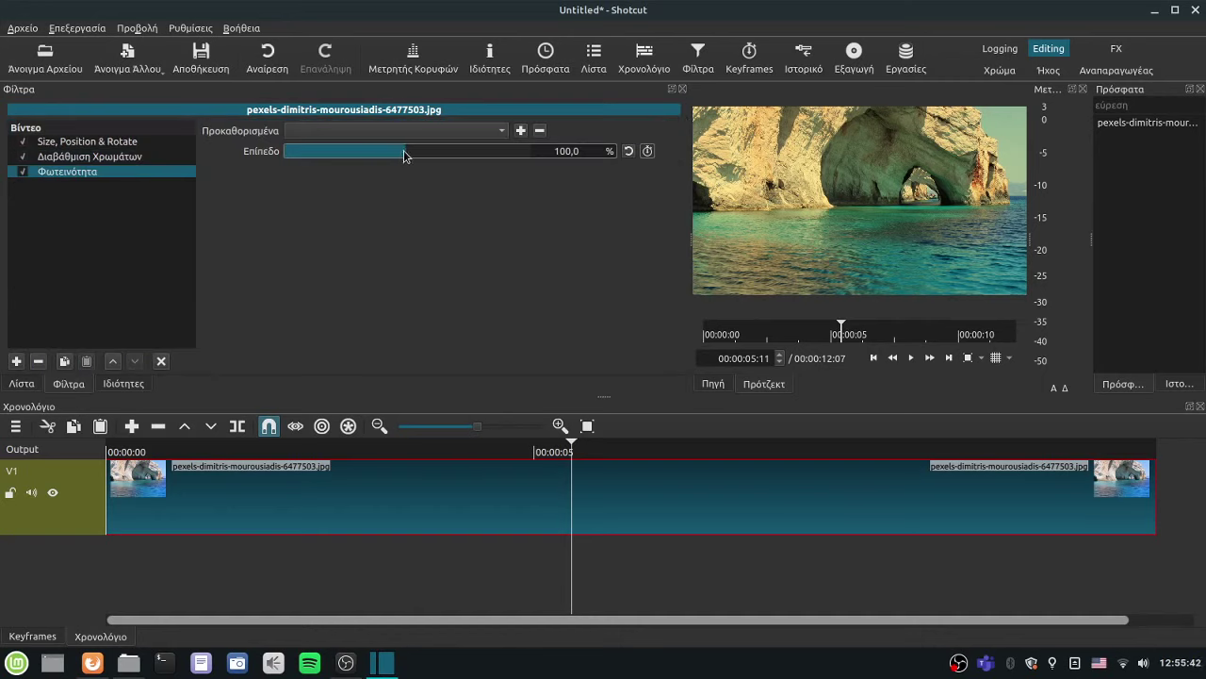
{"action": "left_click_drag", "start_coordinate": [405, 153], "coordinate": [462, 151]}
{"action": "left_click_drag", "start_coordinate": [394, 158], "coordinate": [447, 150]}
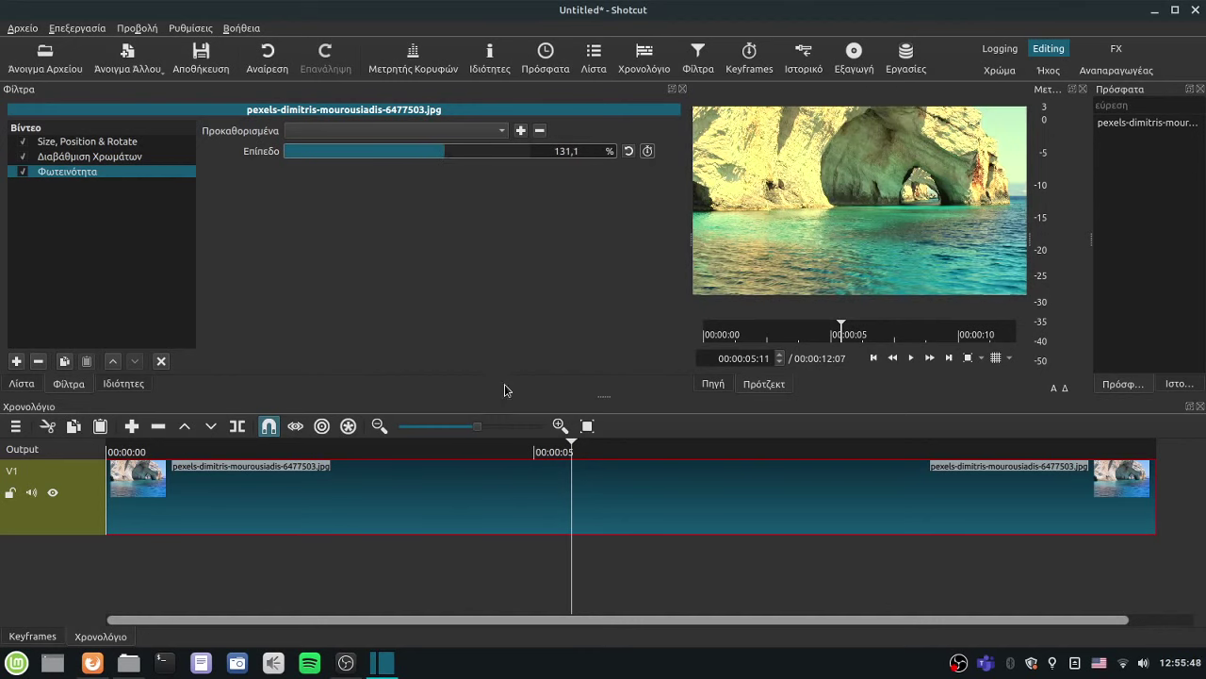
Step: Compare the image with the Φωτεινότητα filter disabled and re-enabled, moving the playhead to 00:00:03:16 and 00:00:04:12
{"action": "left_click_drag", "start_coordinate": [566, 451], "coordinate": [418, 452]}
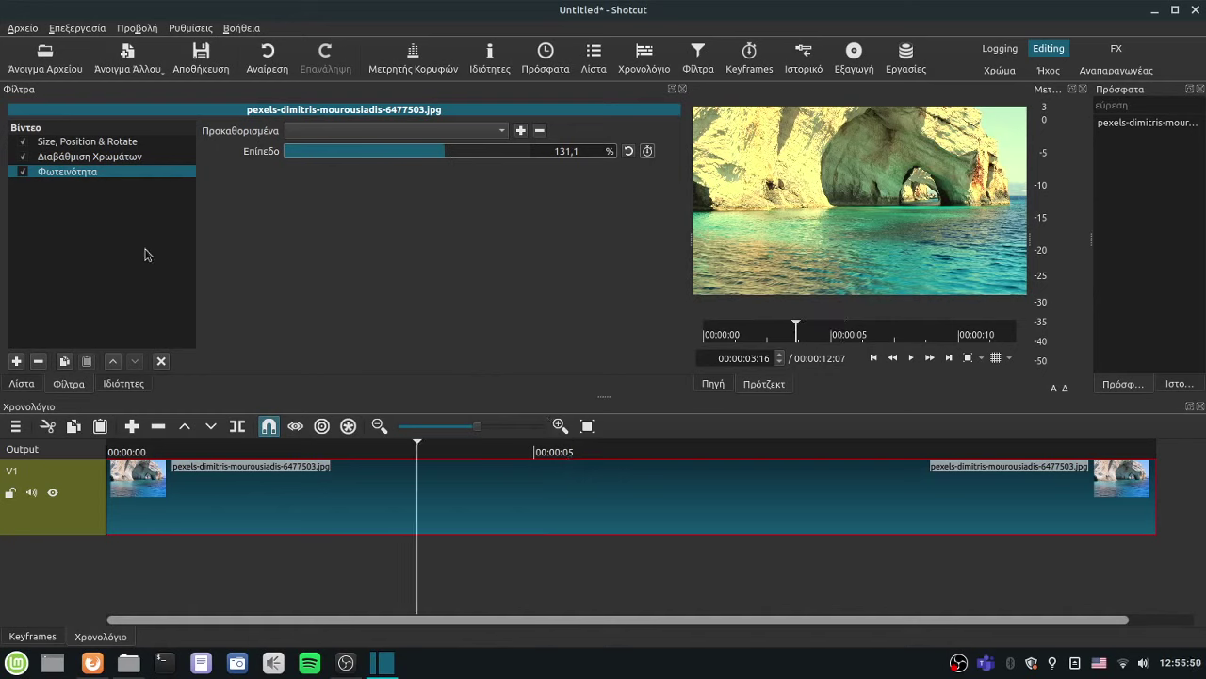
{"action": "left_click", "coordinate": [23, 172]}
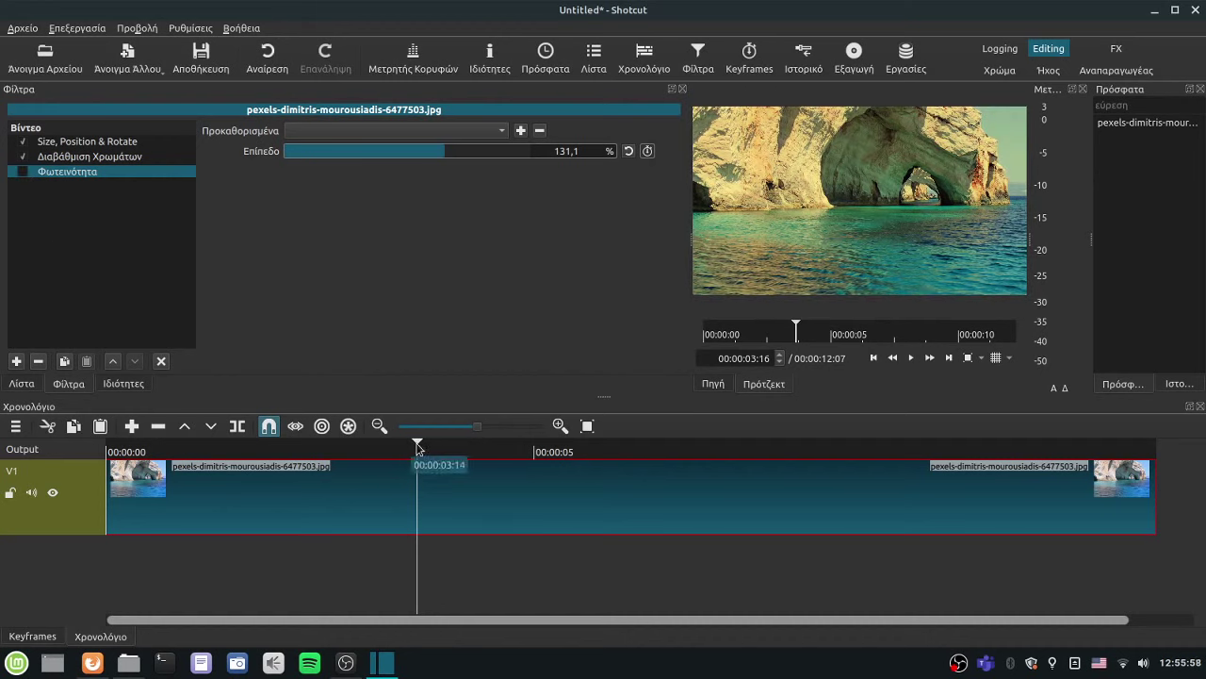
{"action": "left_click_drag", "start_coordinate": [417, 444], "coordinate": [489, 451]}
{"action": "left_click", "coordinate": [21, 171]}
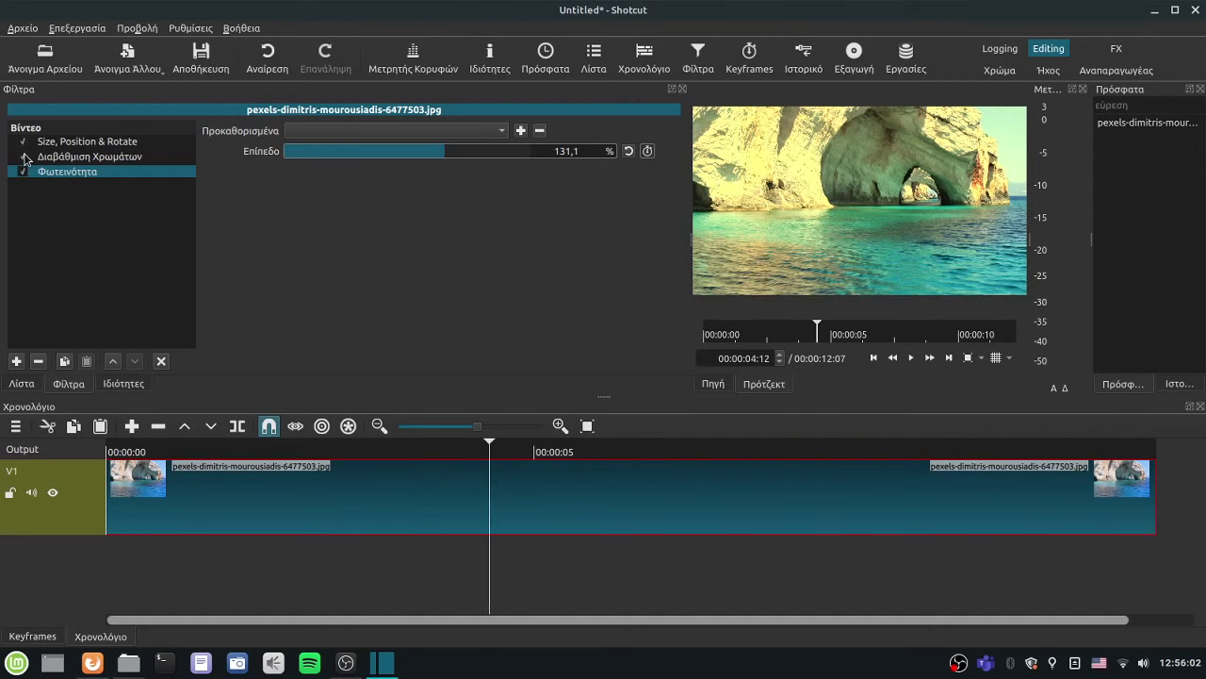
Step: Disable Διαβάθμιση Χρωμάτων and Size, Position & Rotate, re-enable both, and toggle Φωτεινότητα off and on to compare their effects
{"action": "left_click", "coordinate": [24, 157]}
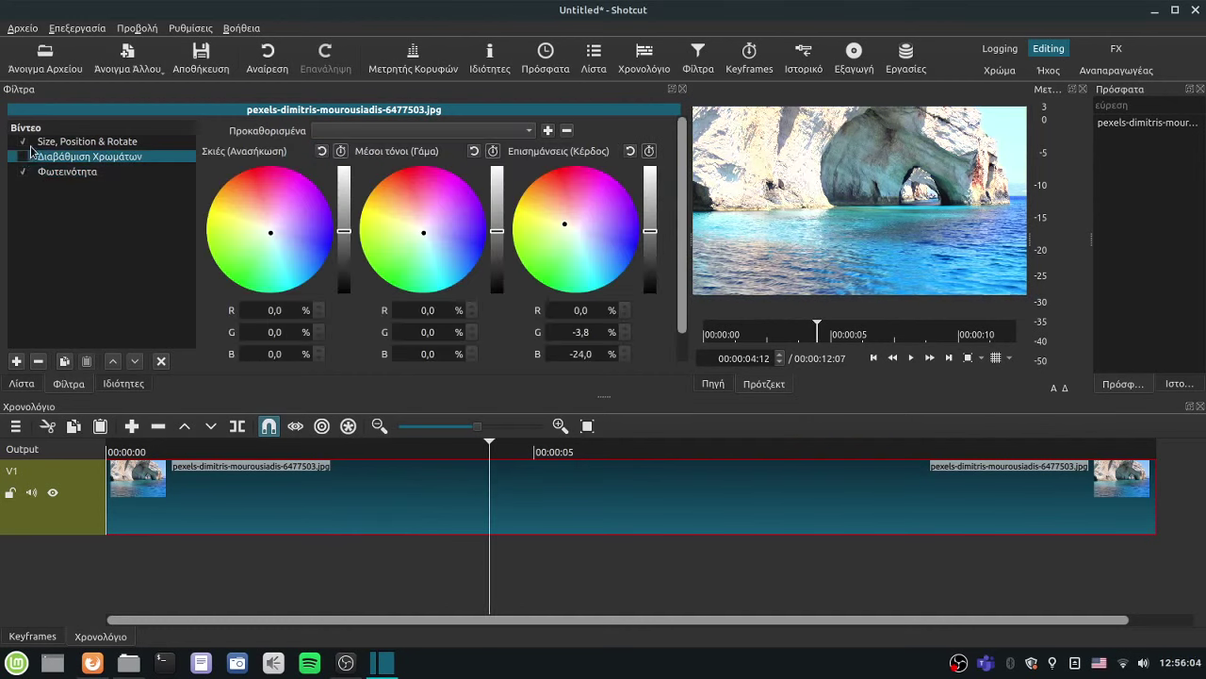
{"action": "left_click", "coordinate": [27, 142]}
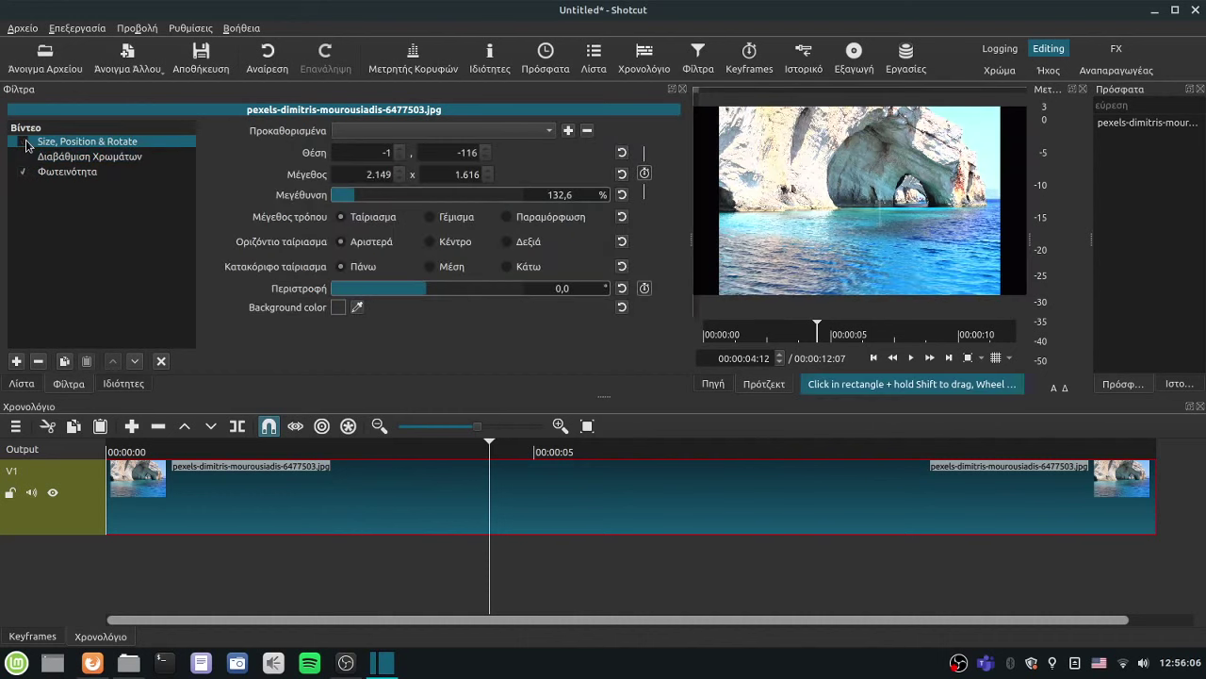
{"action": "left_click", "coordinate": [27, 141]}
{"action": "left_click", "coordinate": [23, 157]}
{"action": "left_click", "coordinate": [23, 172]}
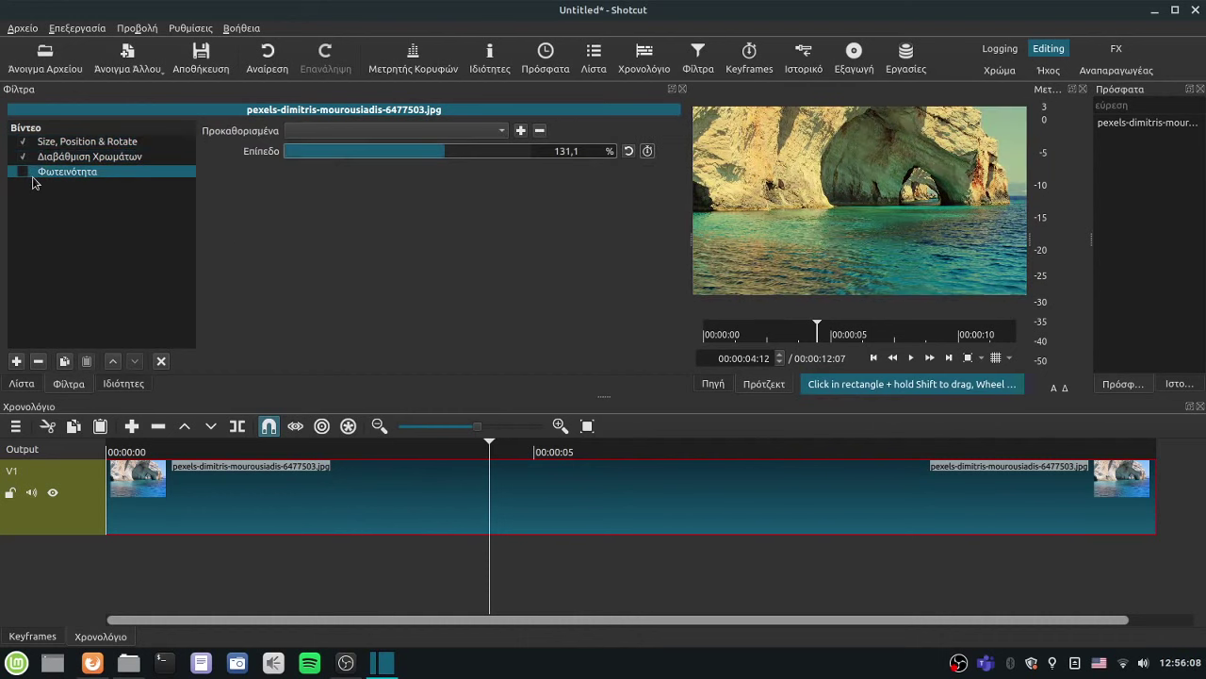
{"action": "left_click", "coordinate": [23, 174]}
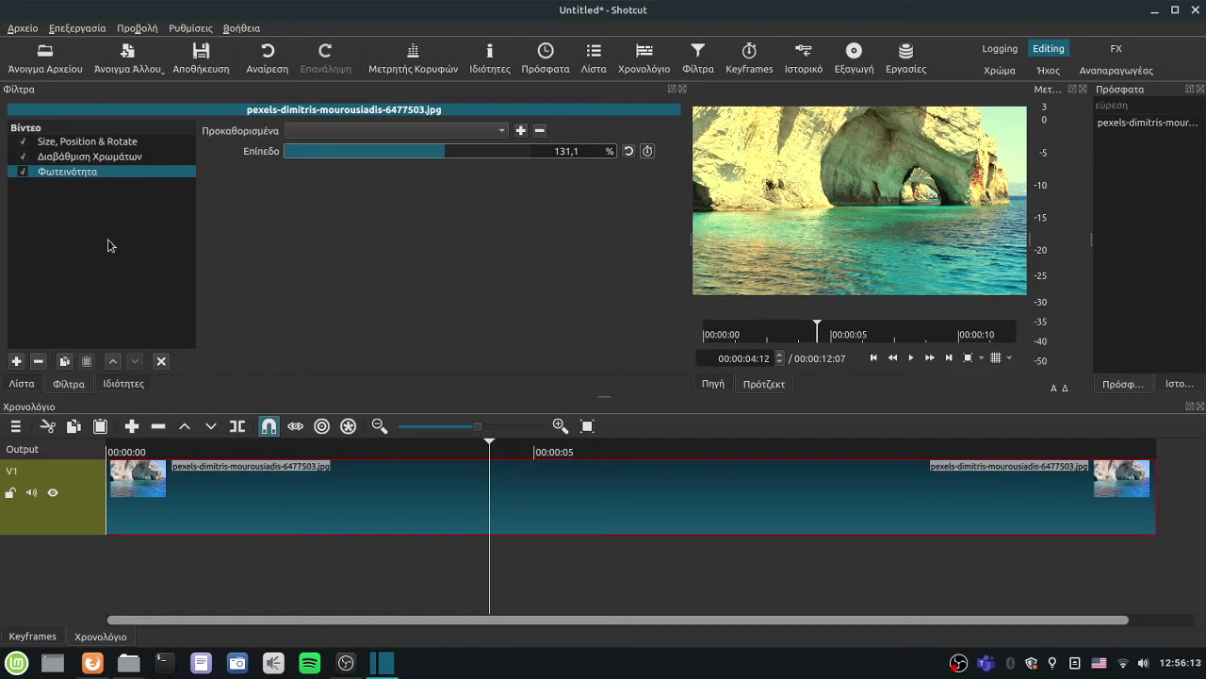
Step: View the settings of the Size, Position & Rotate, Διαβάθμιση Χρωμάτων and Φωτεινότητα filters one after another
{"action": "left_click", "coordinate": [76, 143]}
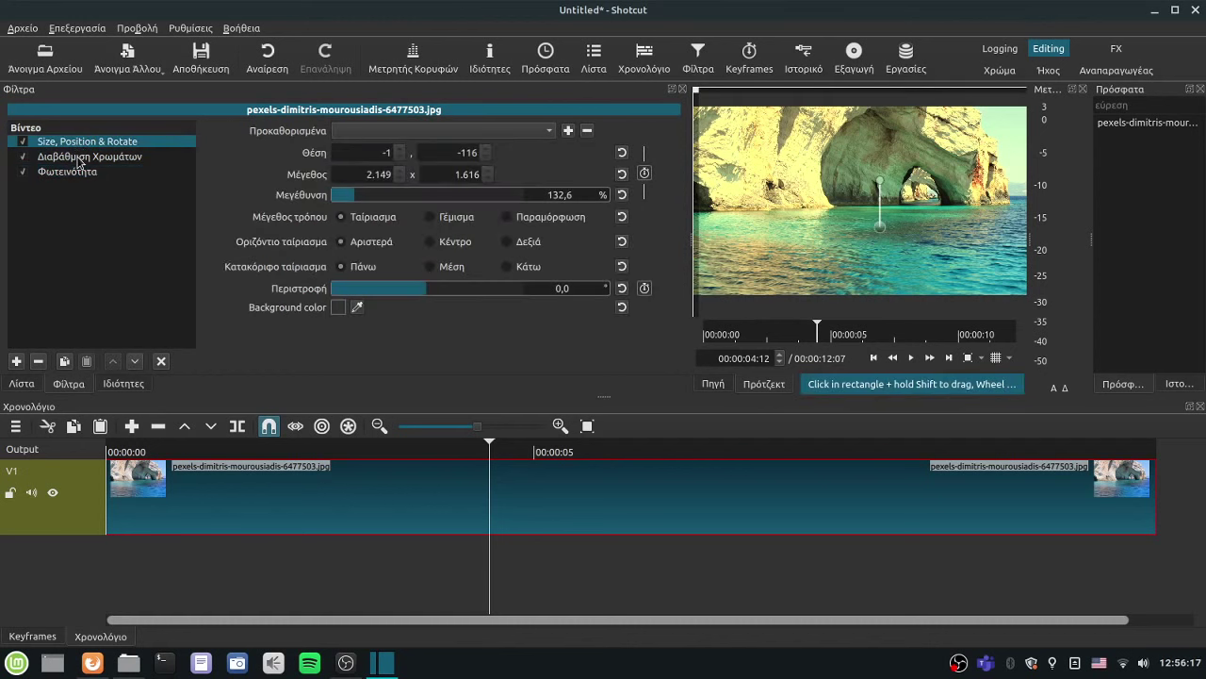
{"action": "left_click", "coordinate": [78, 158]}
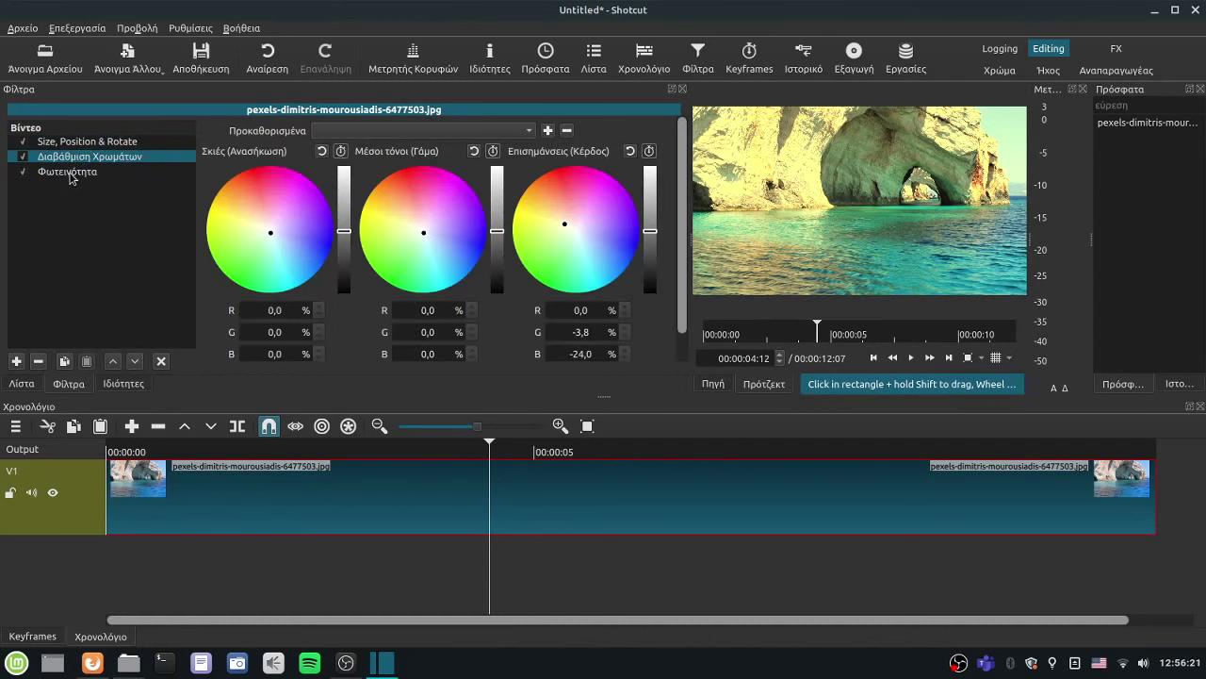
{"action": "left_click", "coordinate": [71, 175]}
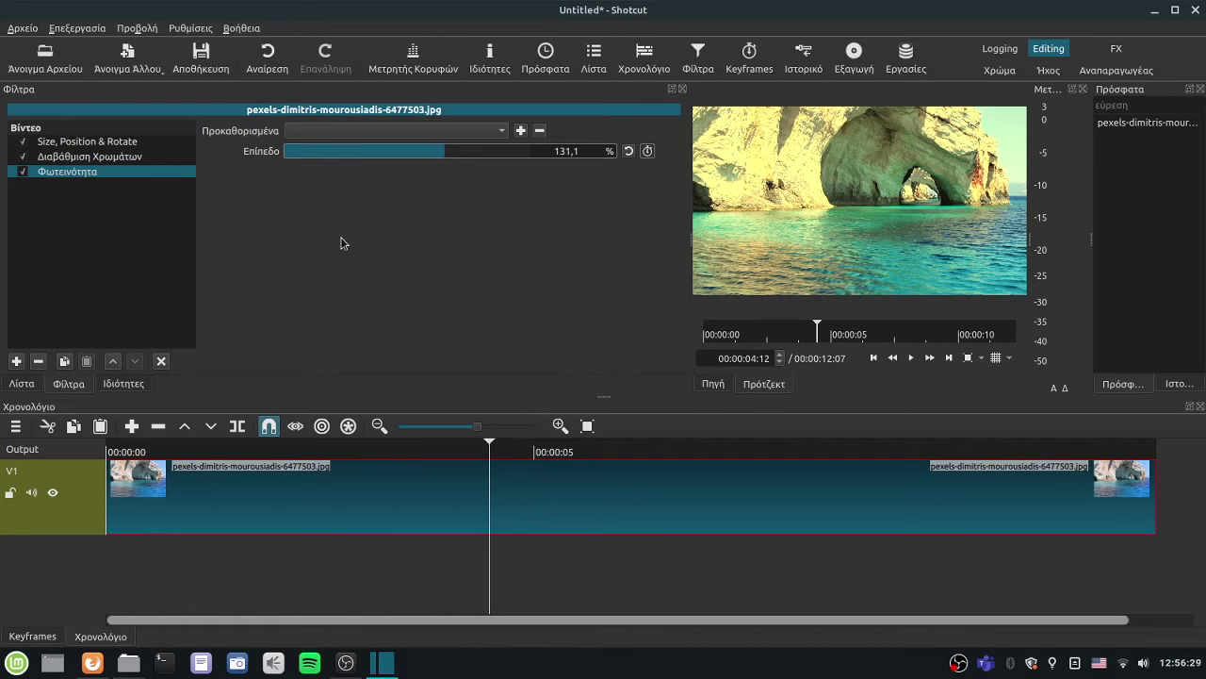
Step: Set the Φωτεινότητα level to about 161.9%, and move the filter above Διαβάθμιση Χρωμάτων and back below it
{"action": "left_click_drag", "start_coordinate": [437, 153], "coordinate": [483, 153]}
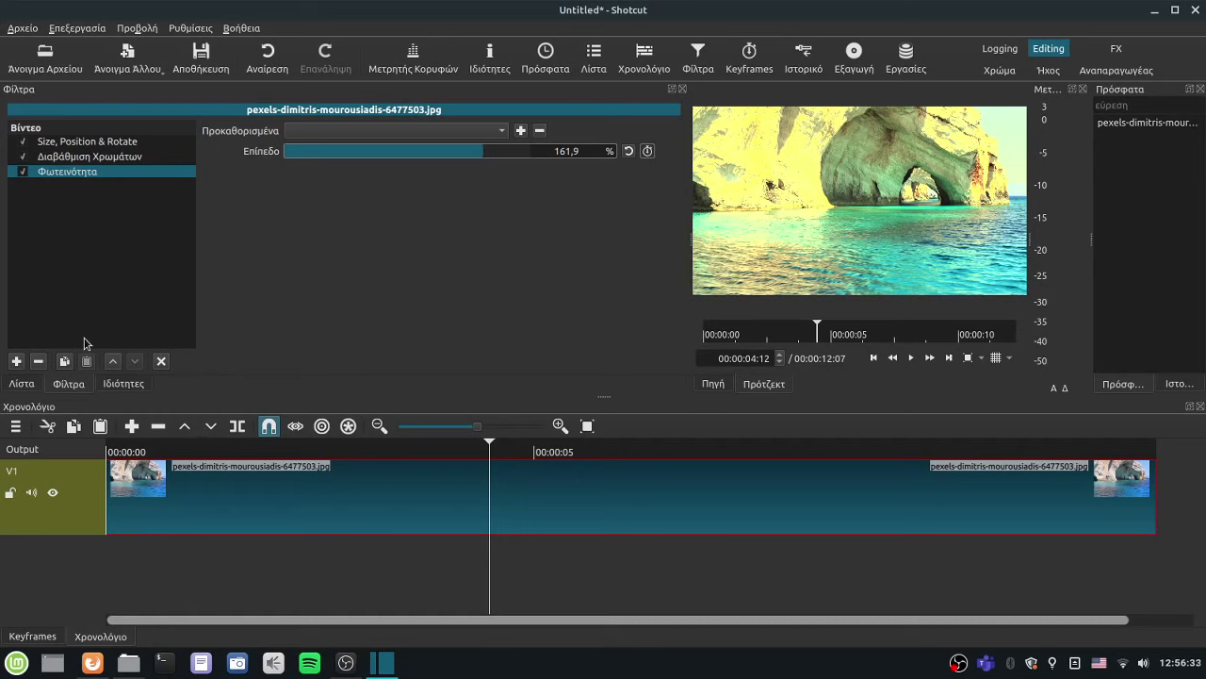
{"action": "left_click", "coordinate": [113, 361]}
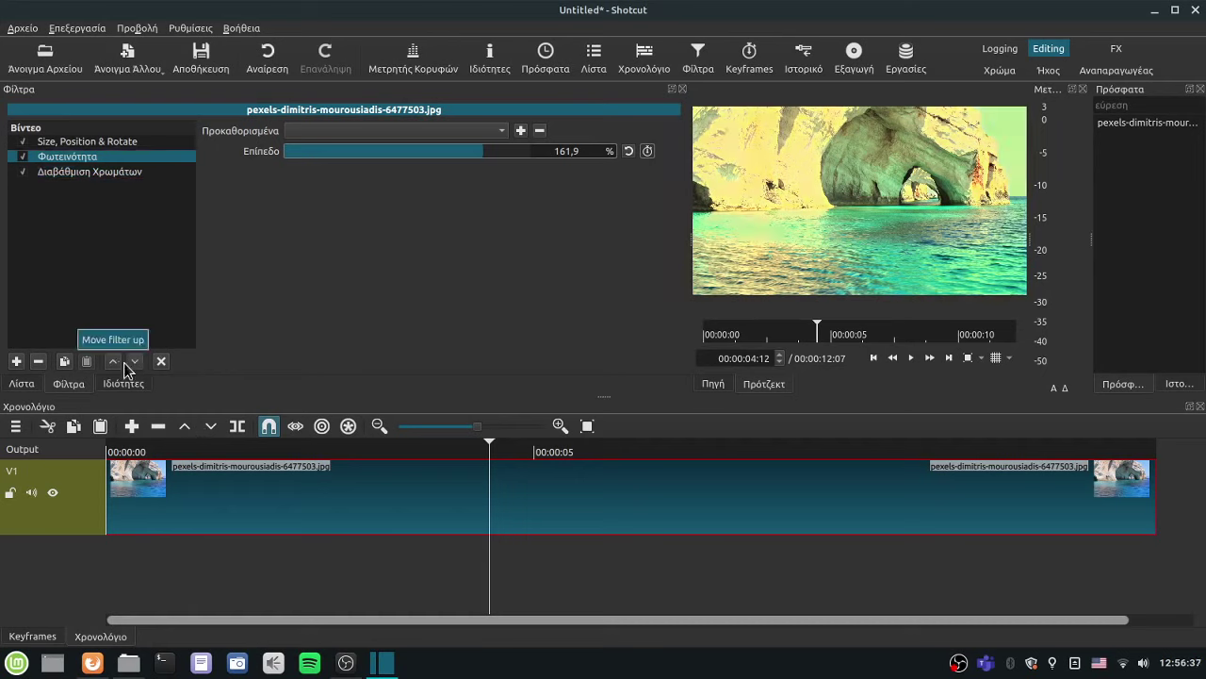
{"action": "left_click", "coordinate": [136, 362]}
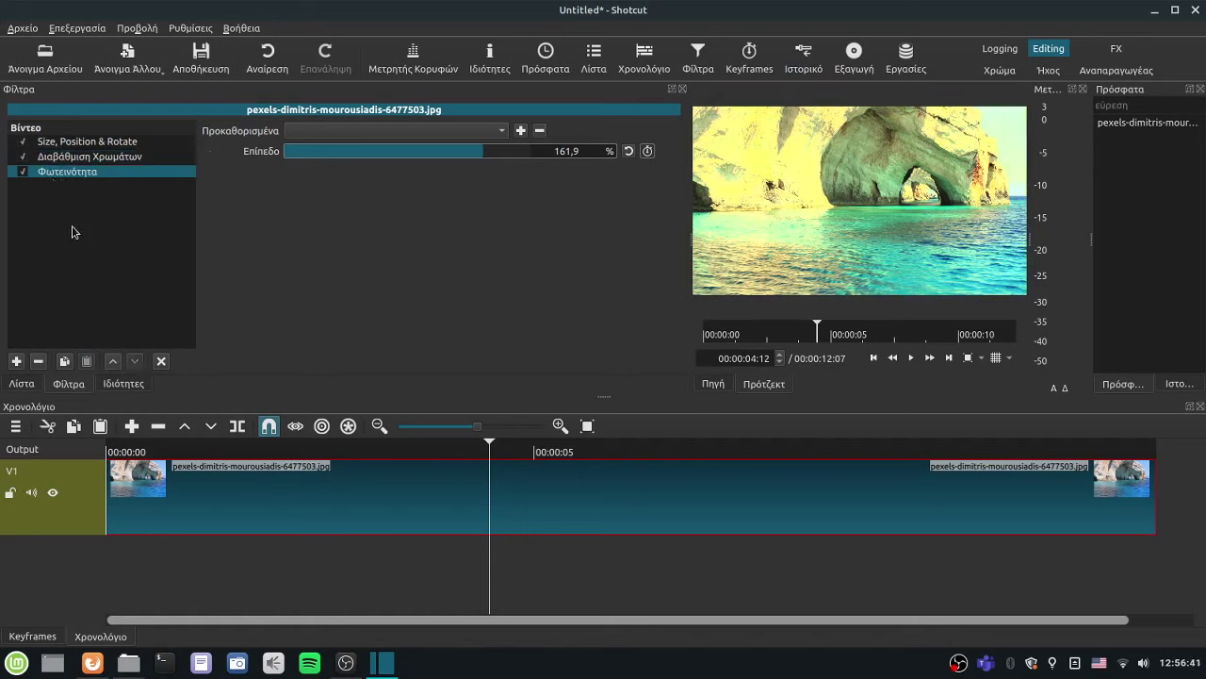
Step: Add a Text: Rich filter with the text "Koufonisisia" at font size 80
{"action": "left_click", "coordinate": [16, 362]}
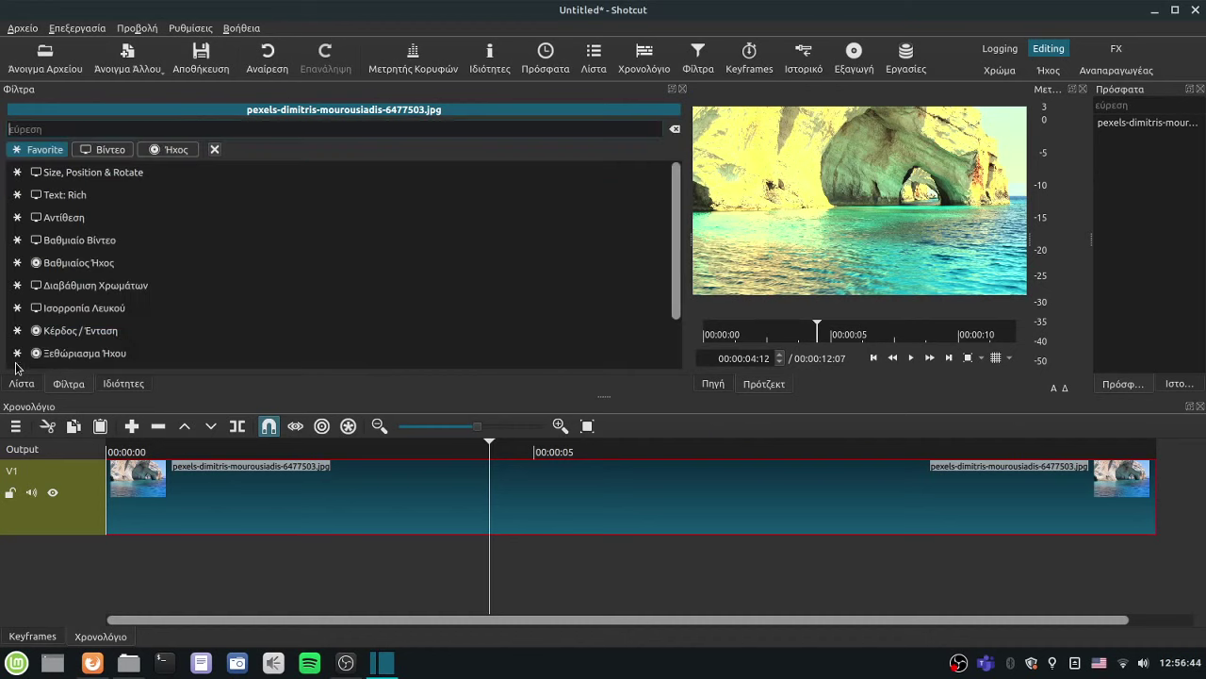
{"action": "left_click", "coordinate": [70, 195]}
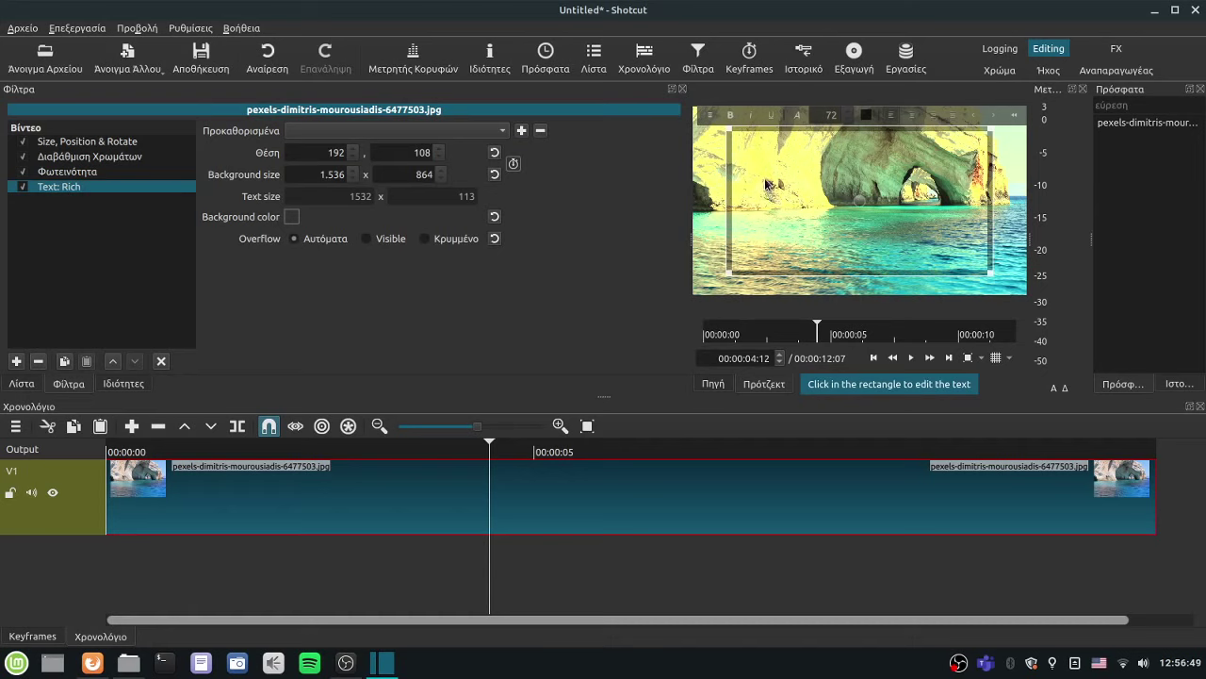
{"action": "left_click", "coordinate": [766, 184]}
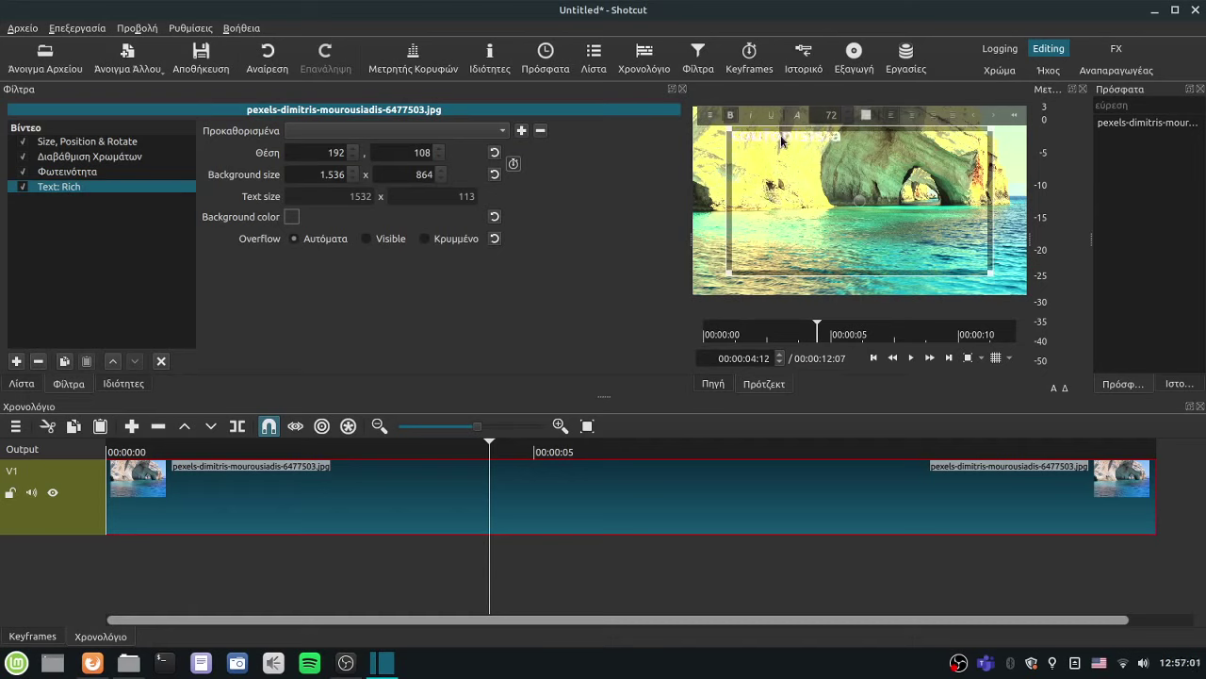
{"action": "type", "text": "Koufonisisia"}
{"action": "scroll", "coordinate": [848, 115], "scroll_direction": "up", "scroll_amount": 8}
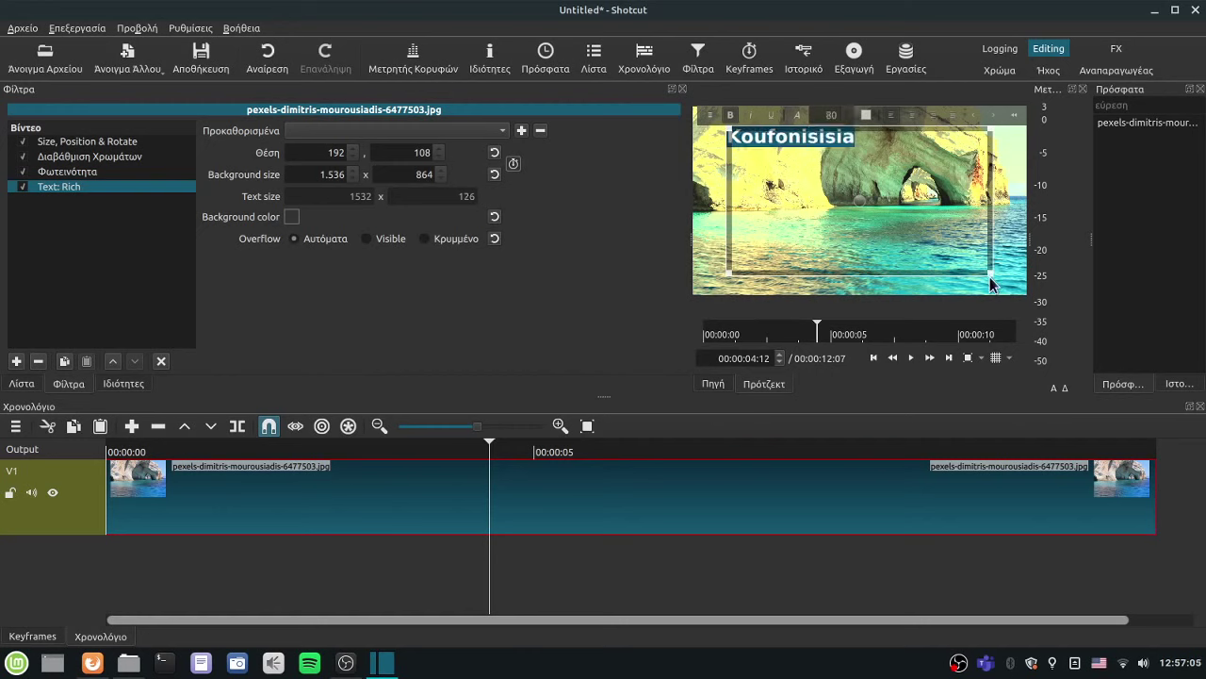
Step: Resize the text box to about 1341 x 366, move it to about 266, 602 over the water, and set the playhead to 00:00:05:02
{"action": "left_click_drag", "start_coordinate": [989, 279], "coordinate": [957, 185]}
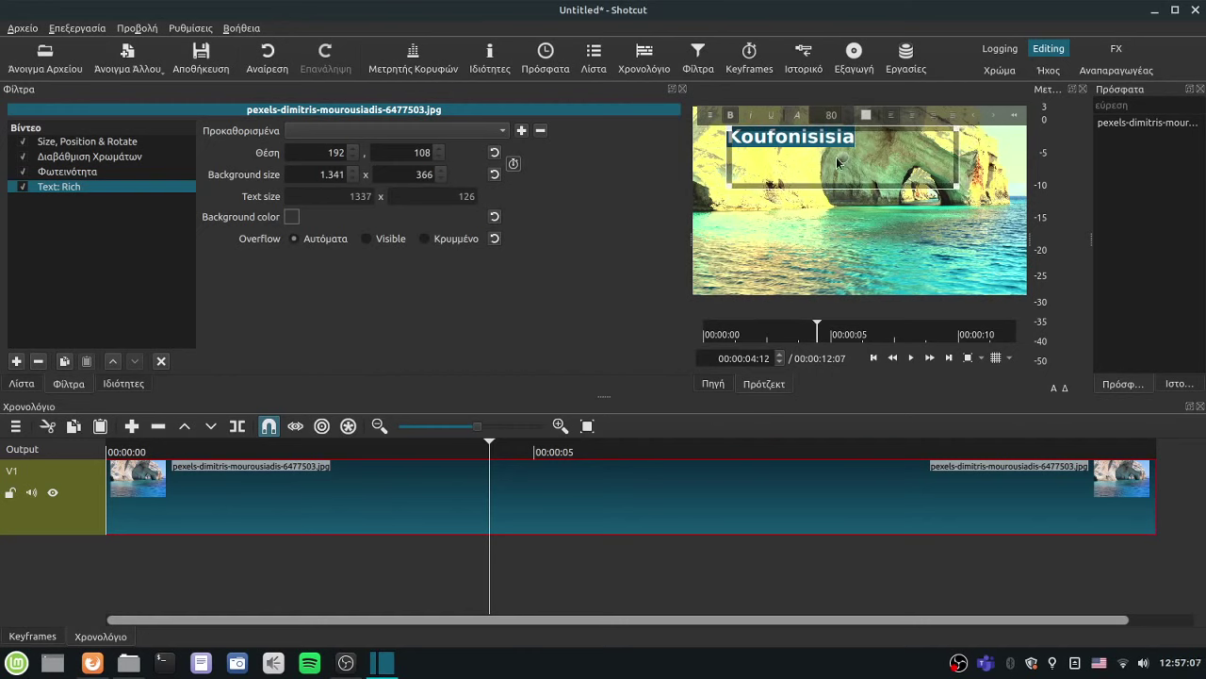
{"action": "left_click", "coordinate": [840, 224]}
{"action": "left_click_drag", "start_coordinate": [844, 158], "coordinate": [848, 257]}
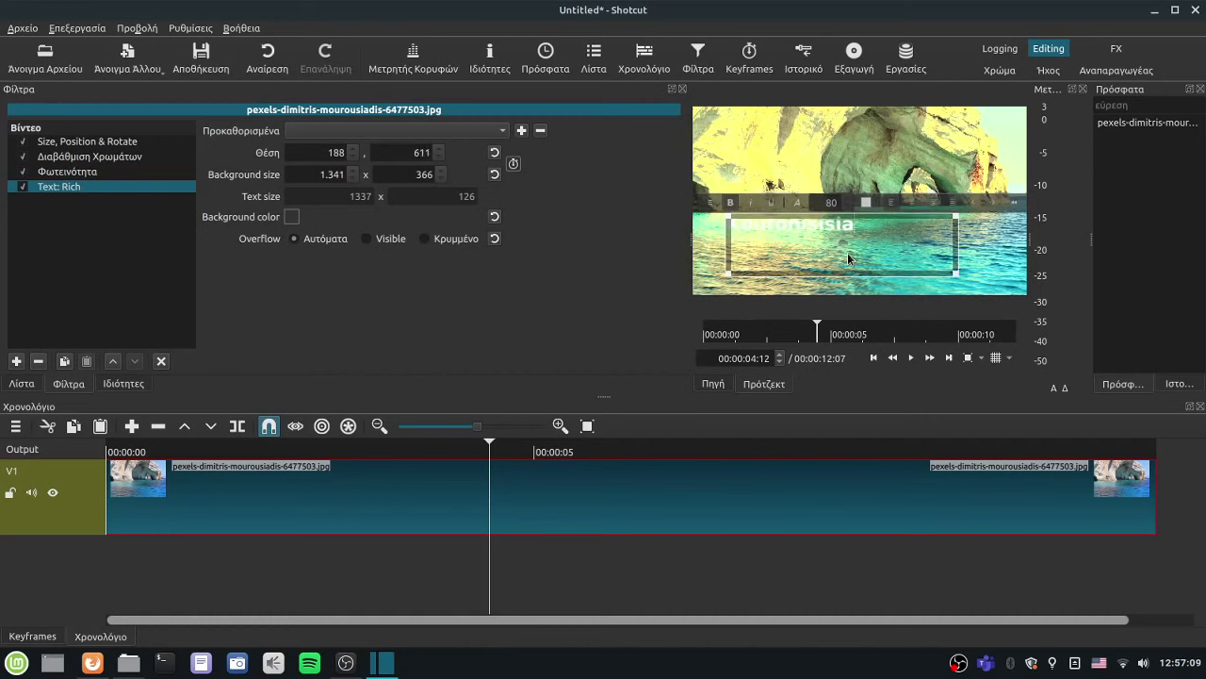
{"action": "left_click_drag", "start_coordinate": [707, 244], "coordinate": [721, 241]}
{"action": "left_click_drag", "start_coordinate": [487, 444], "coordinate": [555, 424]}
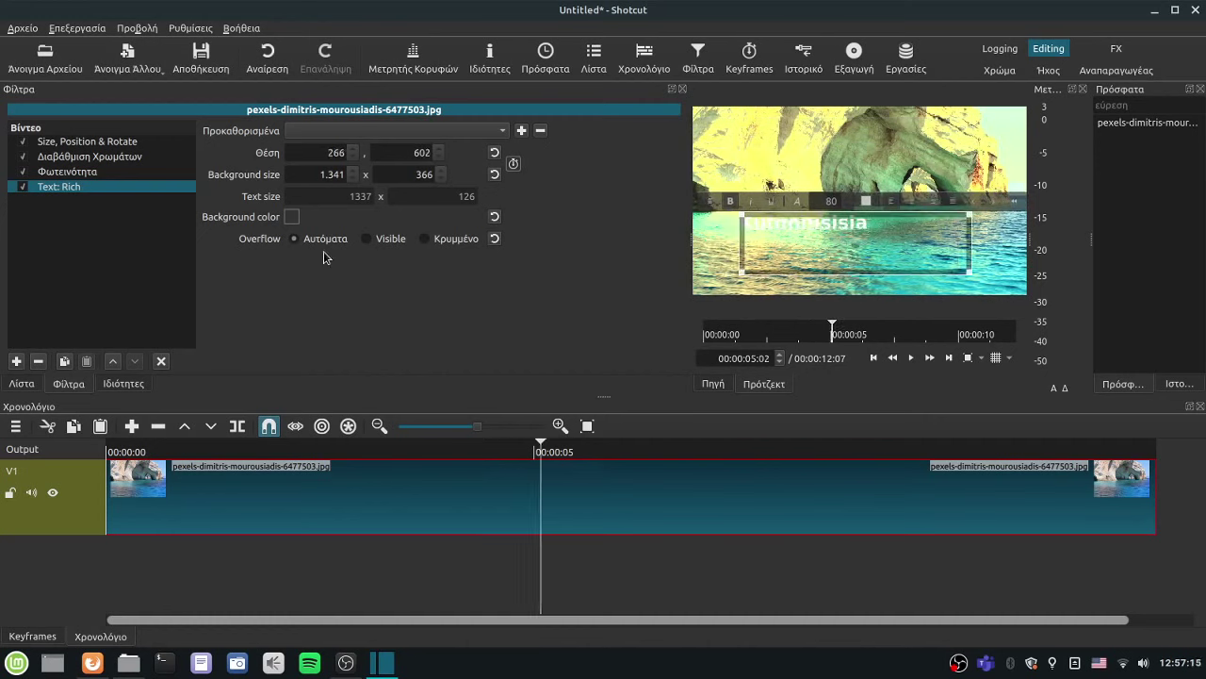
Step: Remove the Φωτεινότητα filter, reposition the text box at about 223, 619, and move the playhead to 00:00:06:20
{"action": "left_click", "coordinate": [26, 176]}
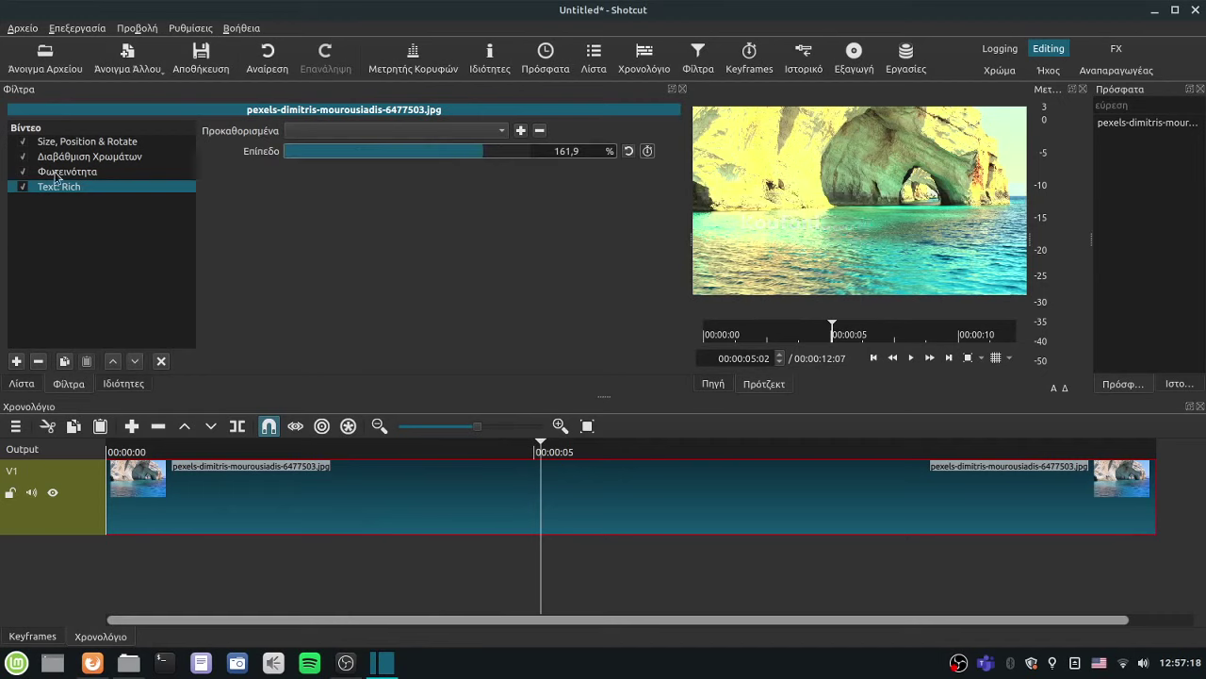
{"action": "left_click", "coordinate": [38, 362]}
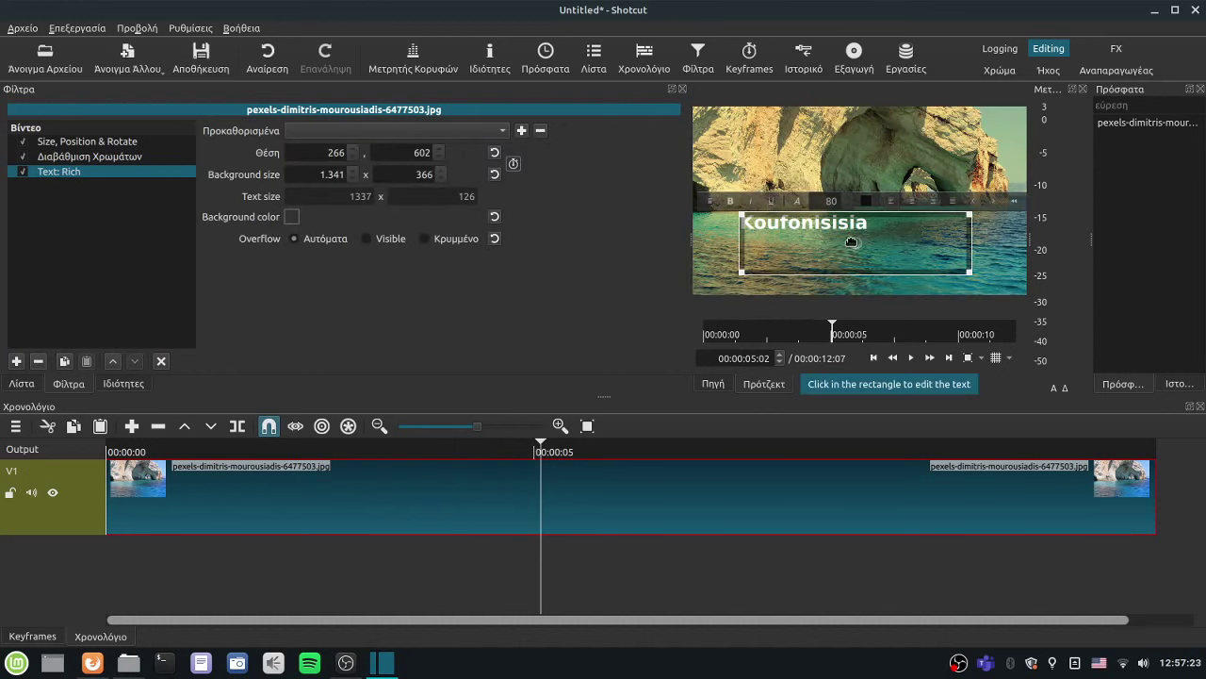
{"action": "left_click_drag", "start_coordinate": [851, 242], "coordinate": [843, 245]}
{"action": "left_click_drag", "start_coordinate": [565, 454], "coordinate": [688, 454]}
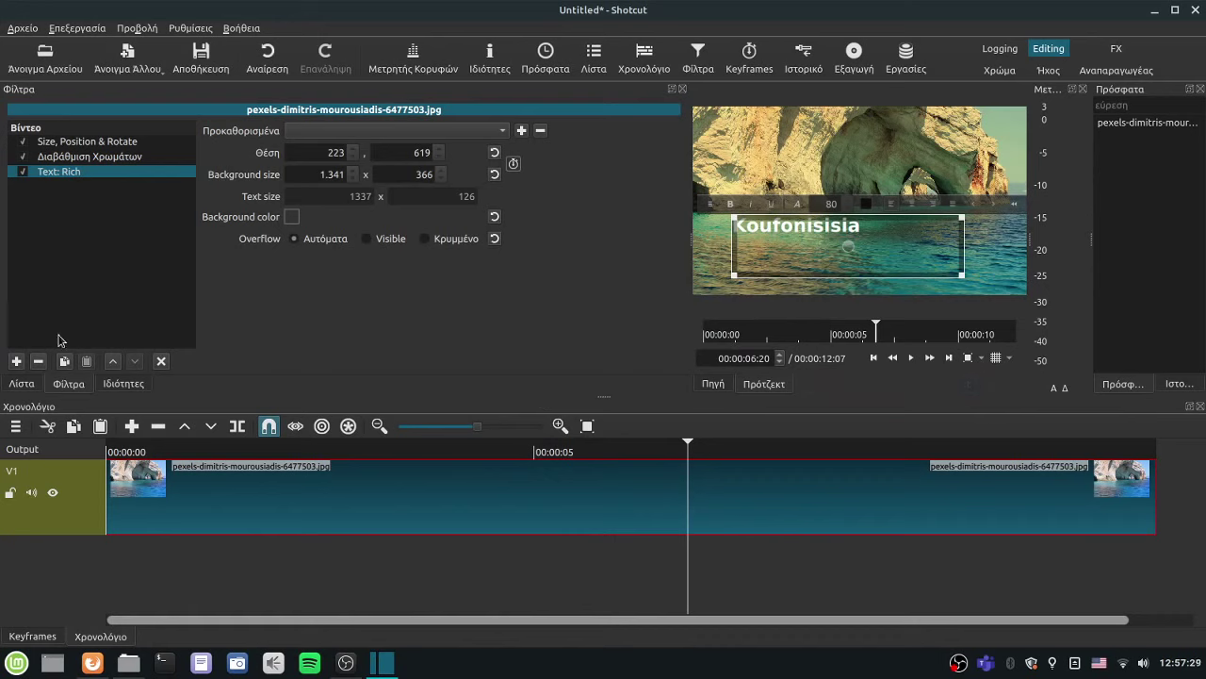
Step: Move the Text: Rich filter above Διαβάθμιση Χρωμάτων in the filter order and select the Size, Position & Rotate filter
{"action": "left_click", "coordinate": [111, 362]}
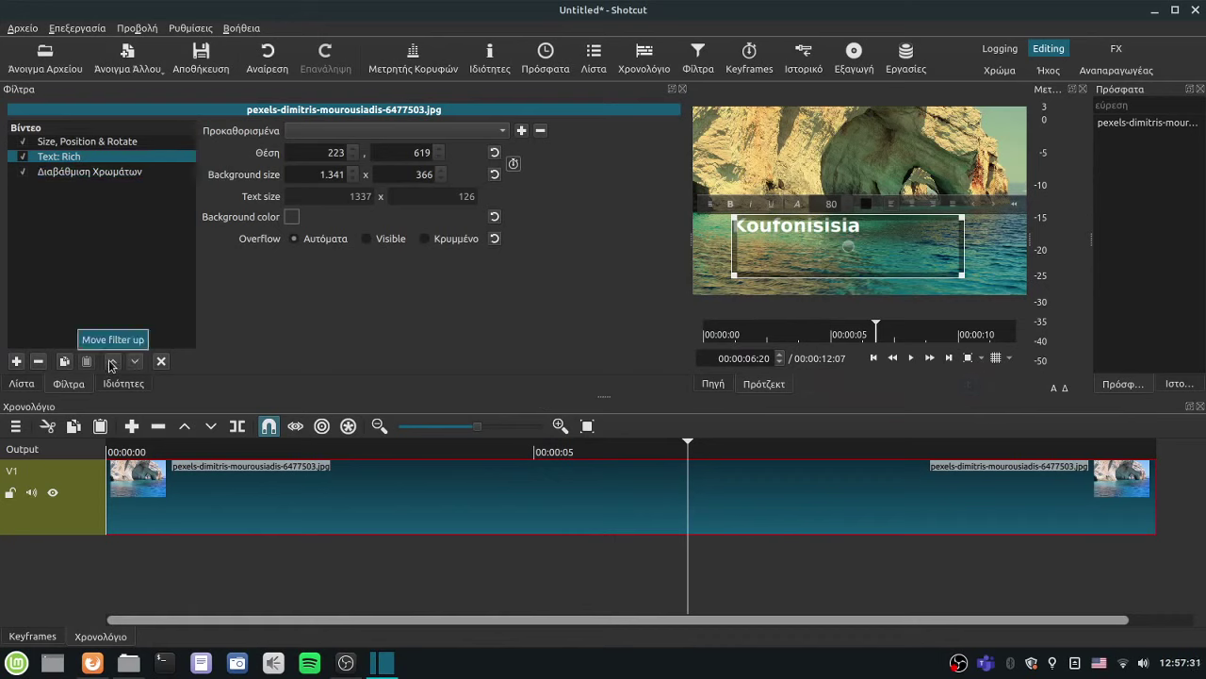
{"action": "left_click", "coordinate": [60, 143]}
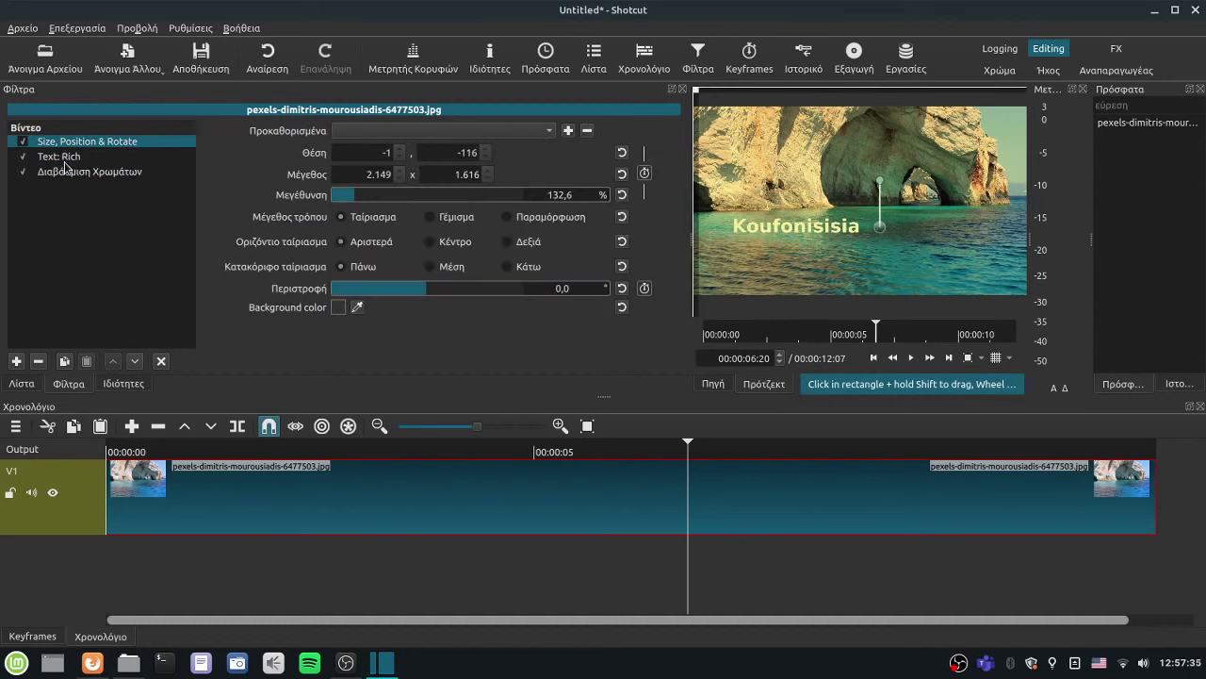
Step: Move the Text: Rich filter back below Διαβάθμιση Χρωμάτων in the filter order and set the playhead to 00:00:06:02
{"action": "left_click", "coordinate": [68, 175]}
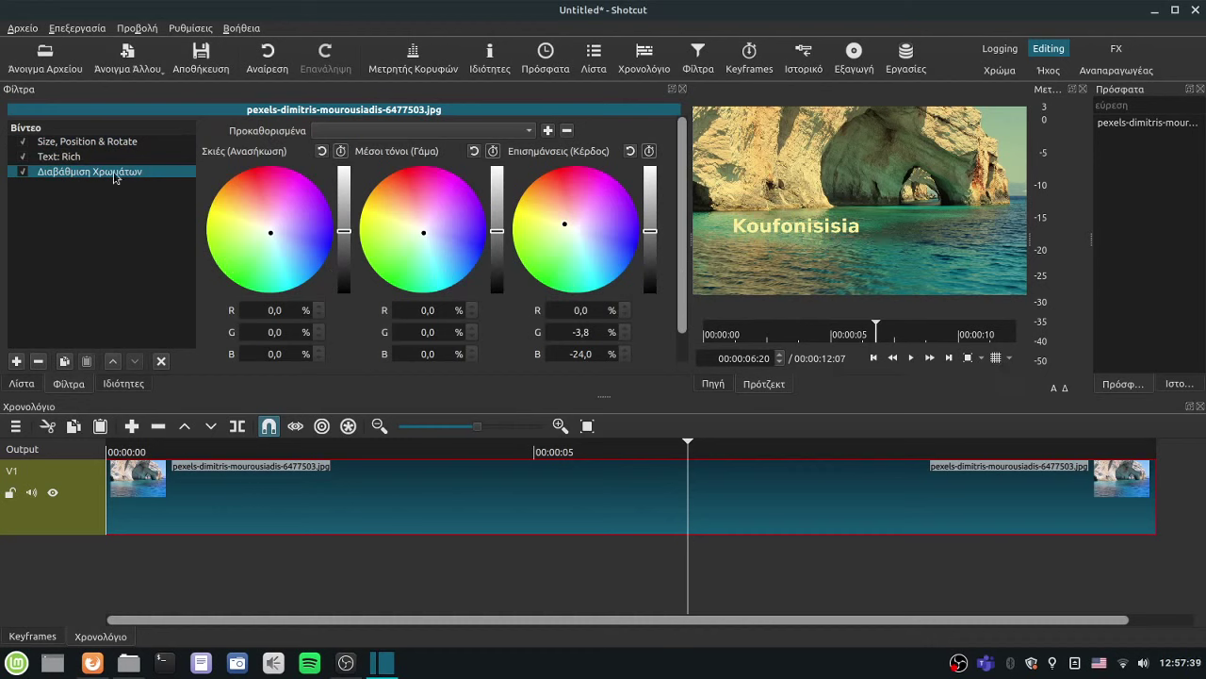
{"action": "left_click", "coordinate": [64, 158]}
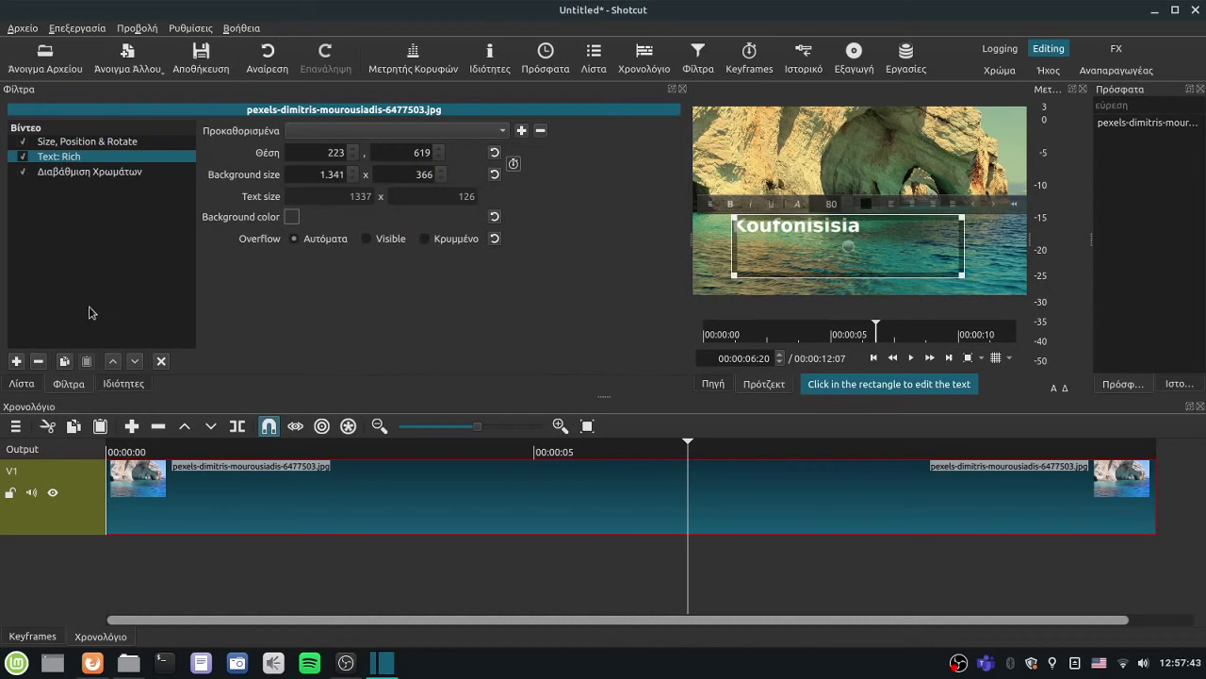
{"action": "left_click", "coordinate": [134, 362]}
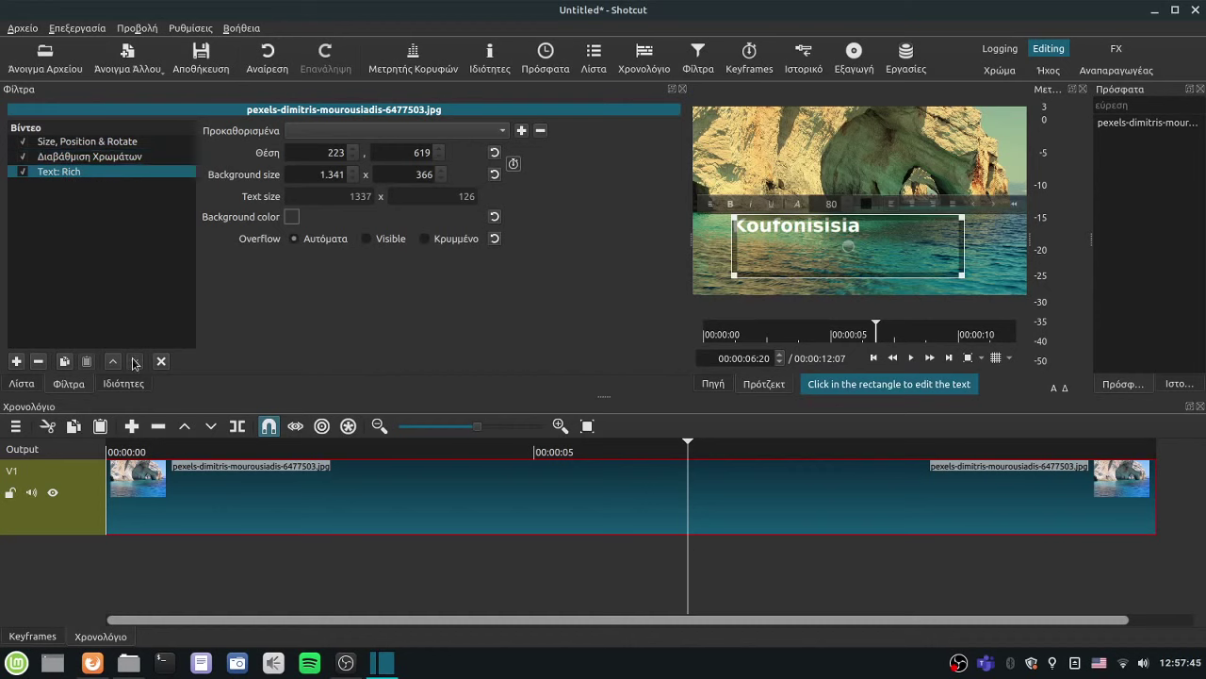
{"action": "left_click", "coordinate": [92, 146]}
{"action": "left_click_drag", "start_coordinate": [667, 445], "coordinate": [626, 449]}
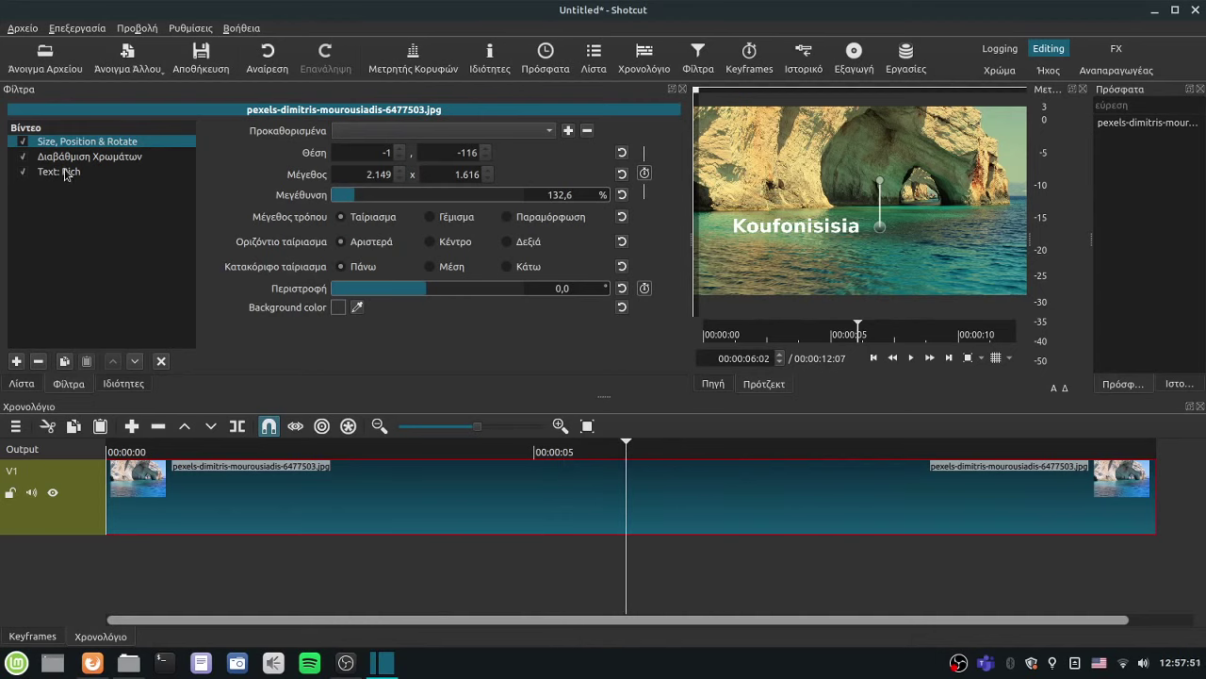
{"action": "left_click", "coordinate": [68, 174]}
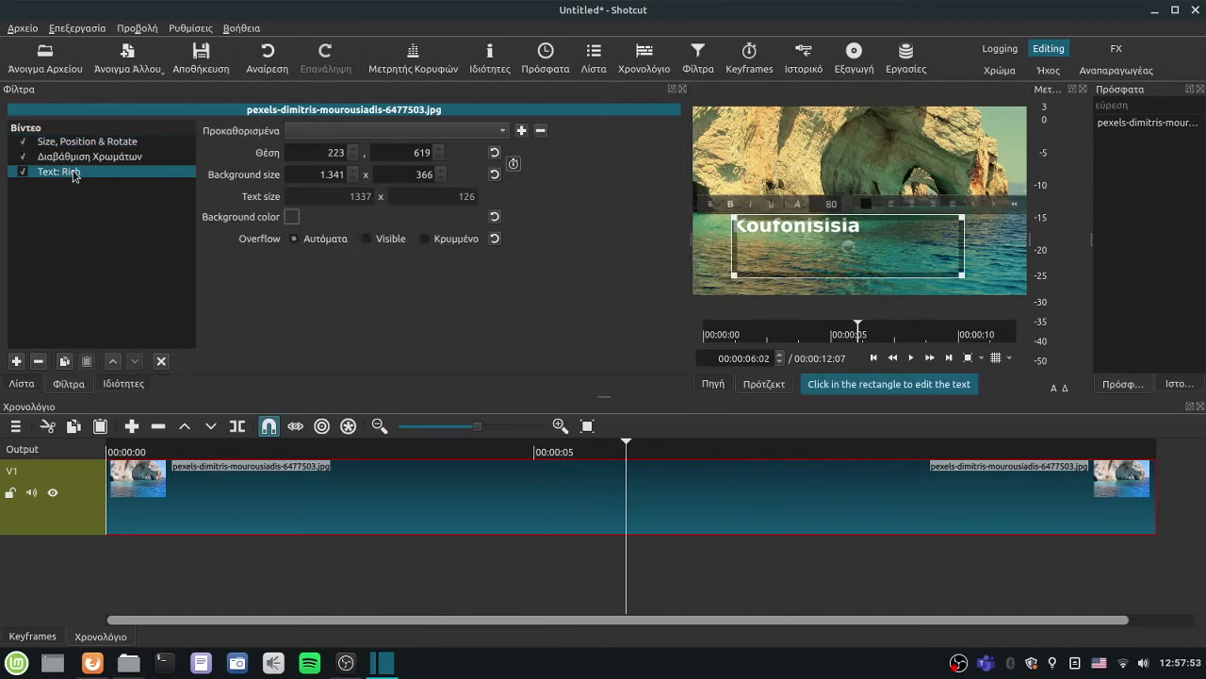
{"action": "left_click", "coordinate": [75, 156]}
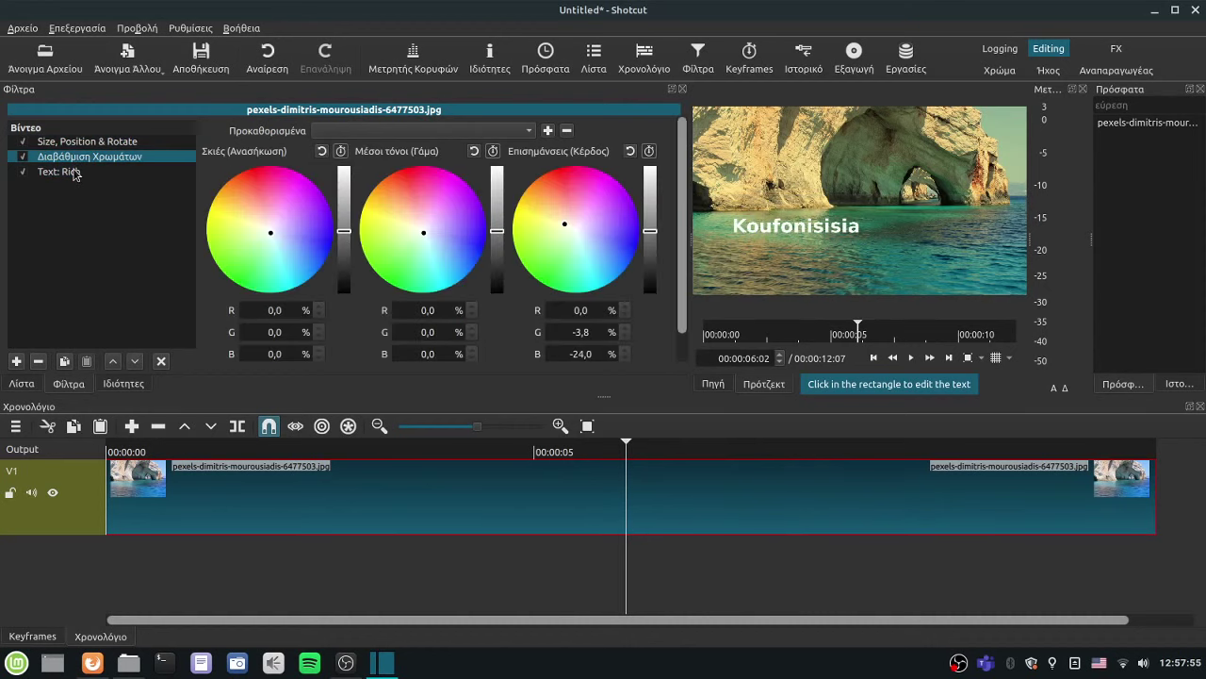
{"action": "left_click", "coordinate": [75, 173]}
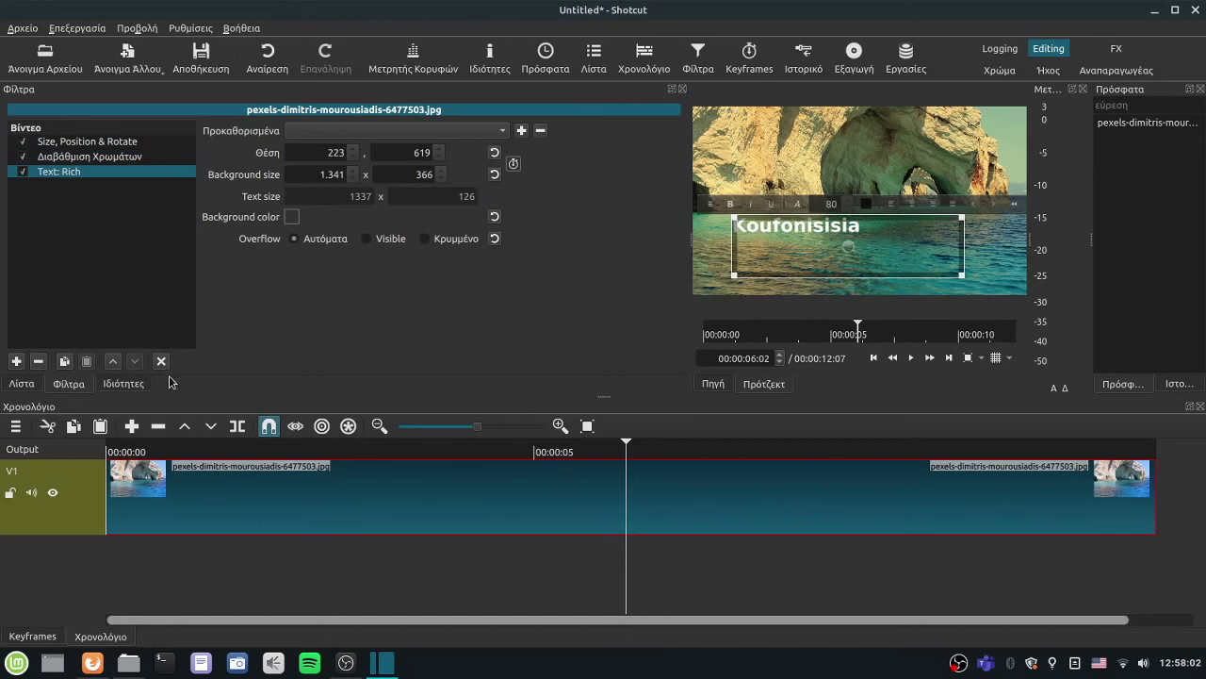
Step: Import Scott Holmes Music - Stylish Groove.mp3 from the shotcut-askisi-2-files folder into the playlist
{"action": "left_click", "coordinate": [129, 664]}
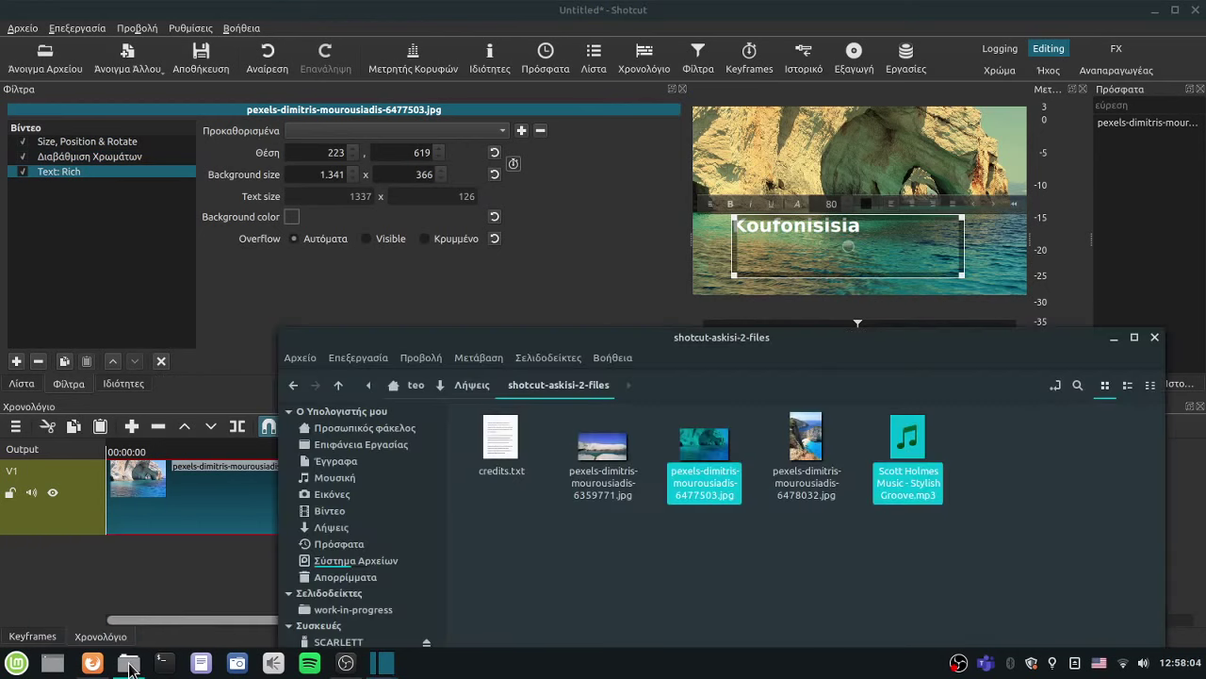
{"action": "left_click_drag", "start_coordinate": [906, 443], "coordinate": [43, 249]}
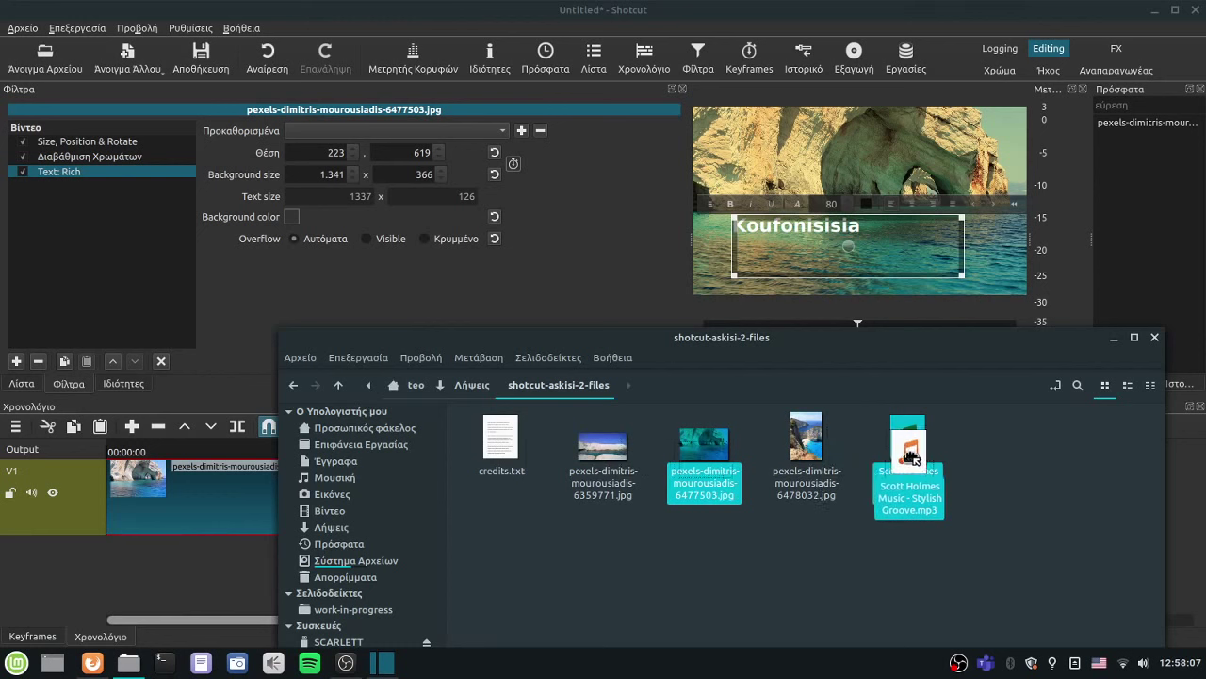
{"action": "left_click", "coordinate": [21, 384]}
{"action": "left_click_drag", "start_coordinate": [906, 441], "coordinate": [85, 267]}
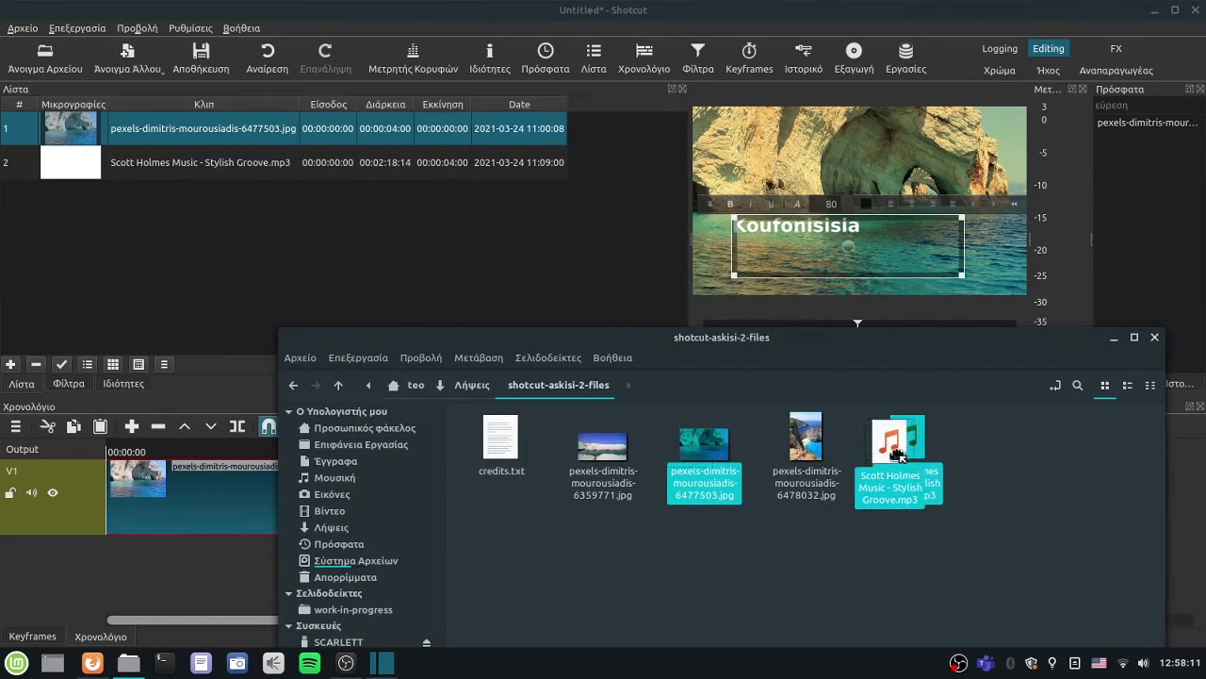
{"action": "left_click", "coordinate": [1114, 337]}
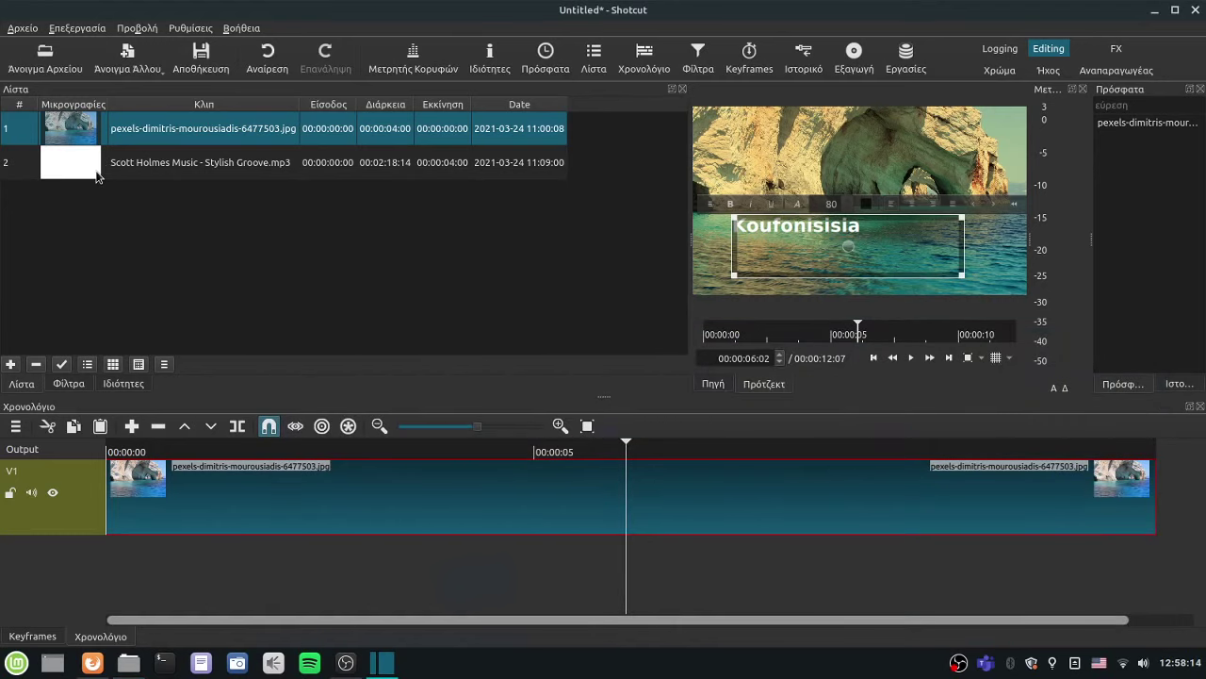
Step: Add an audio track to the timeline and place the Stylish Groove.mp3 music clip at its start
{"action": "right_click", "coordinate": [31, 567]}
{"action": "mouse_move", "coordinate": [79, 514]}
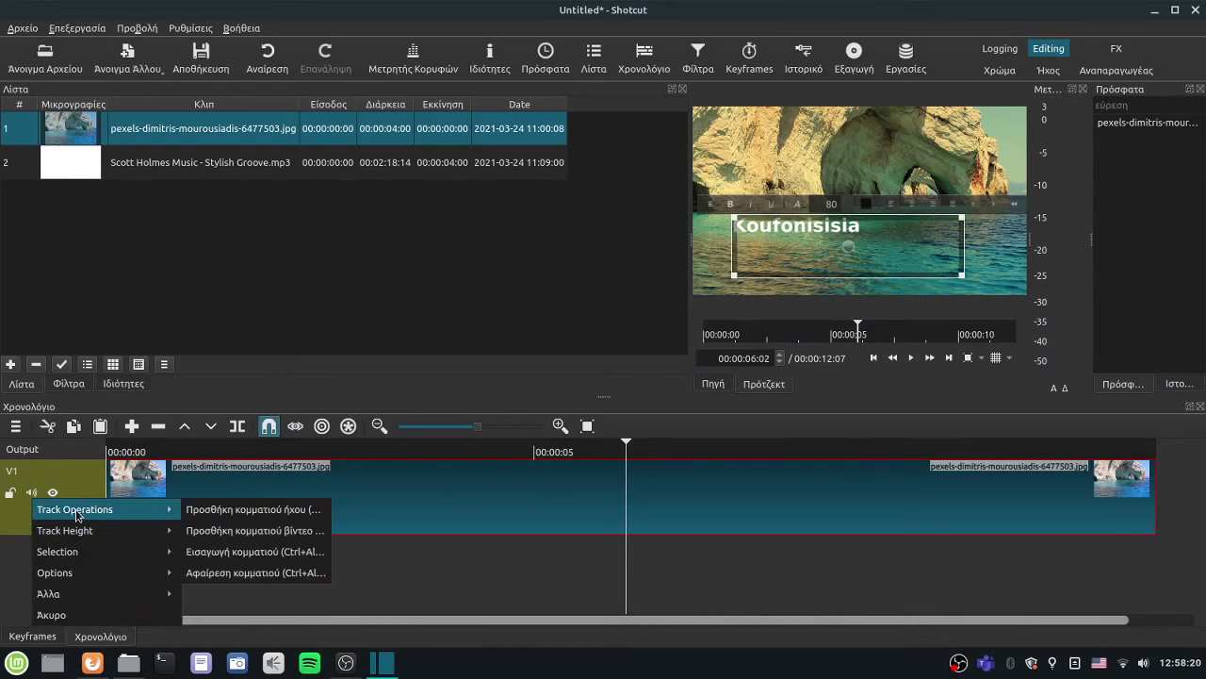
{"action": "left_click", "coordinate": [276, 514]}
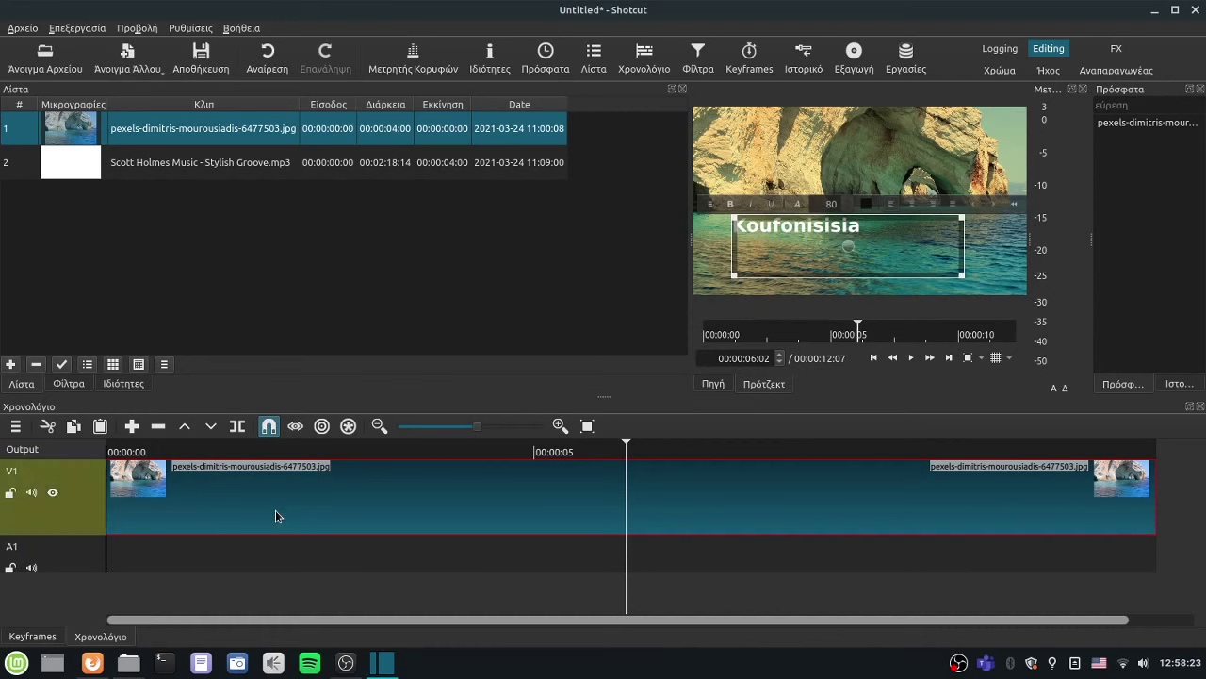
{"action": "left_click", "coordinate": [80, 164]}
{"action": "left_click_drag", "start_coordinate": [78, 164], "coordinate": [202, 557]}
{"action": "left_click_drag", "start_coordinate": [314, 557], "coordinate": [215, 561]}
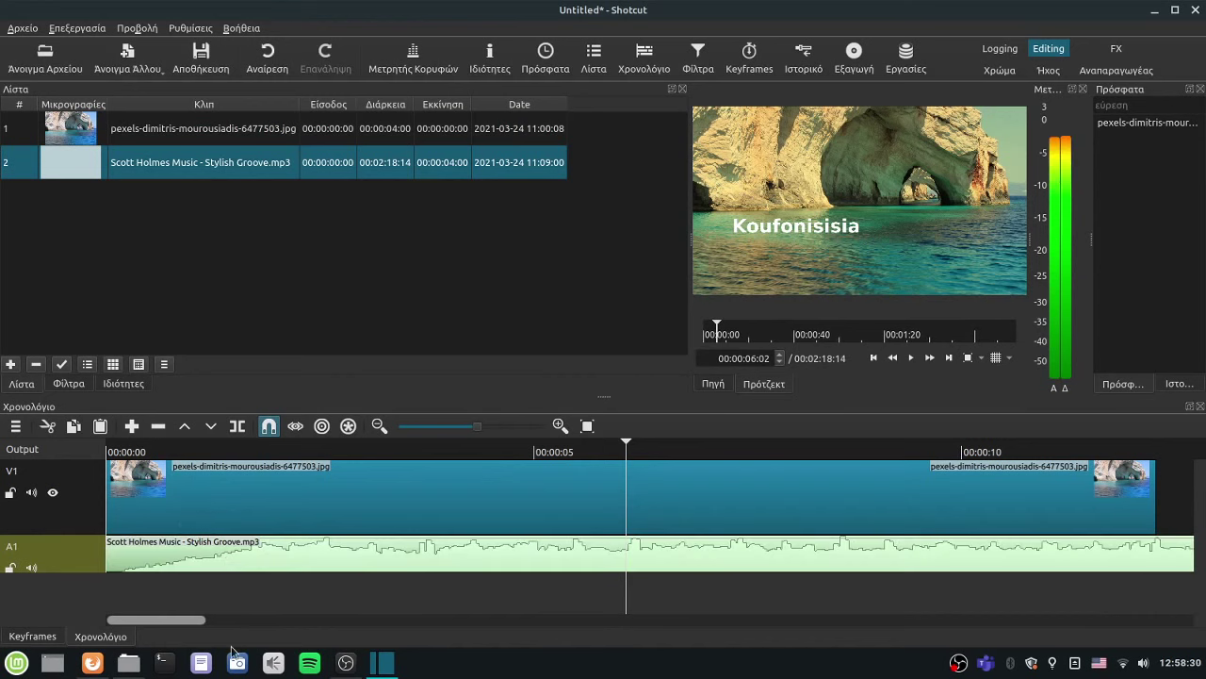
Step: Trim the end of the music clip on A1 to match the end of the photo clip at 00:00:12:07
{"action": "left_click_drag", "start_coordinate": [184, 622], "coordinate": [440, 631]}
{"action": "left_click_drag", "start_coordinate": [349, 653], "coordinate": [124, 653]}
{"action": "left_click_drag", "start_coordinate": [476, 431], "coordinate": [430, 434]}
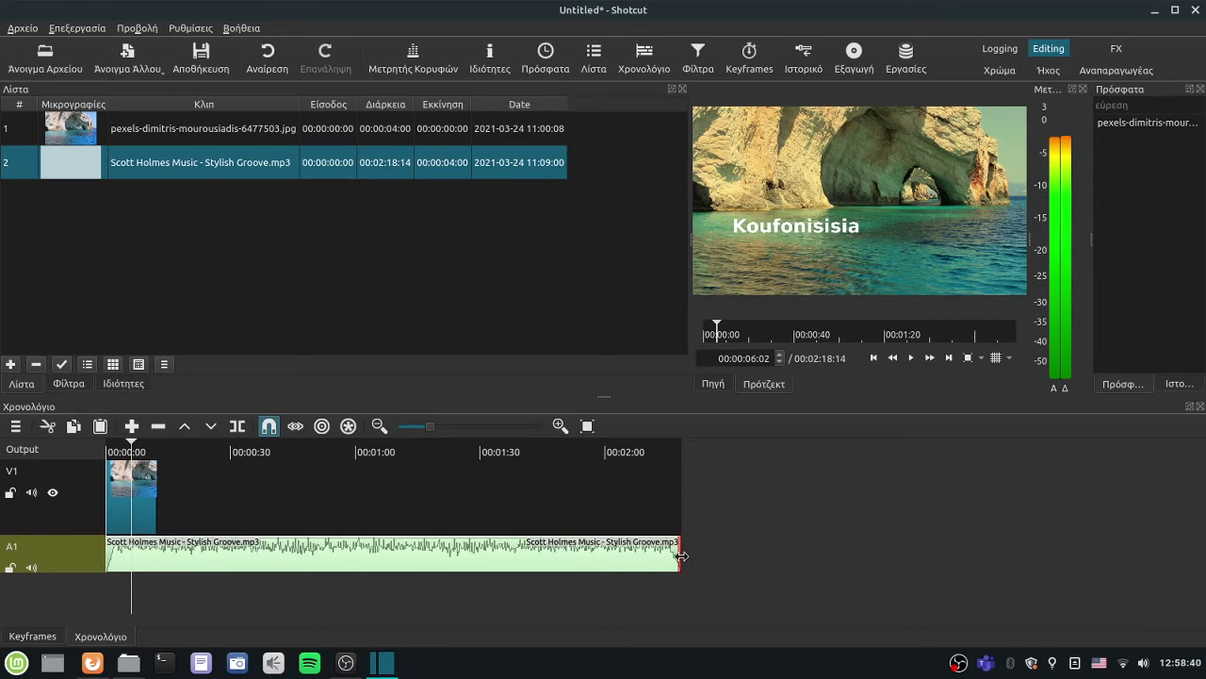
{"action": "left_click_drag", "start_coordinate": [680, 556], "coordinate": [216, 564]}
{"action": "left_click", "coordinate": [588, 426]}
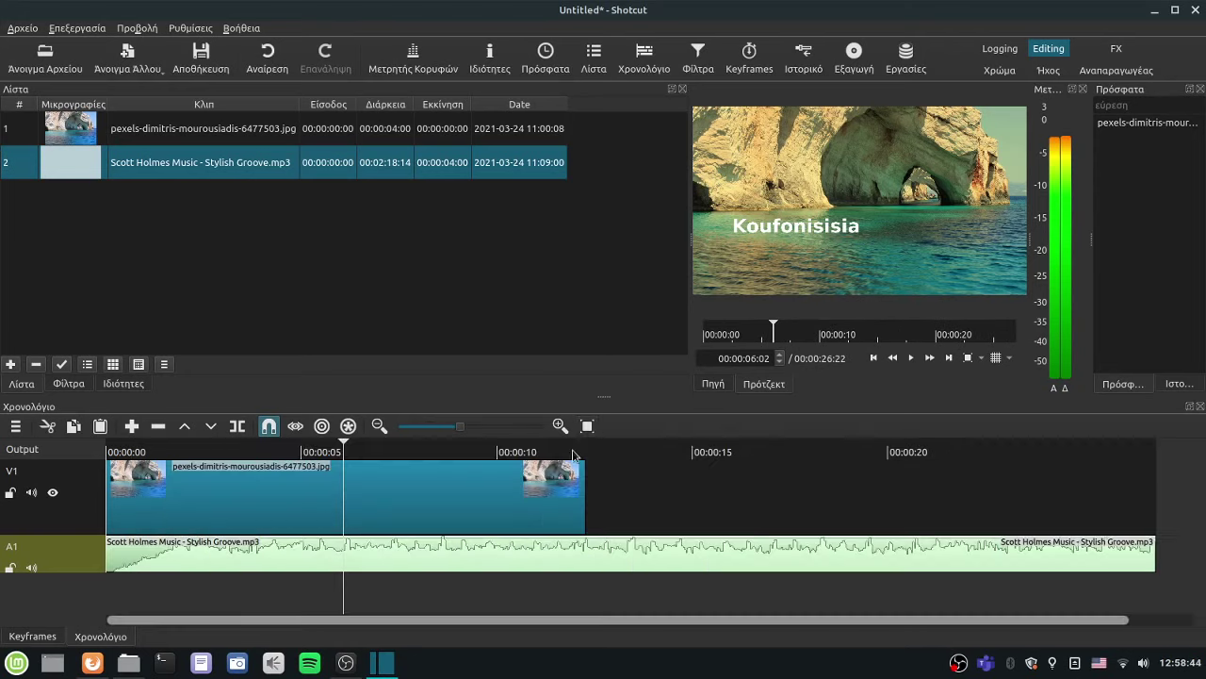
{"action": "left_click_drag", "start_coordinate": [477, 619], "coordinate": [541, 618]}
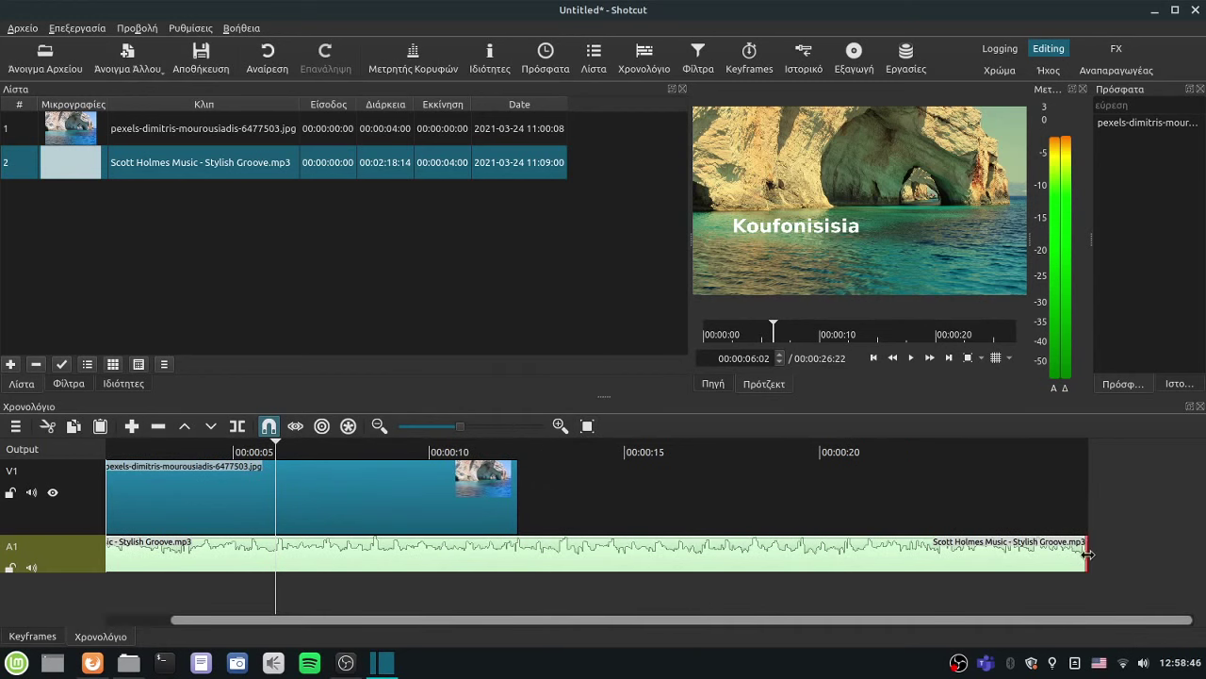
{"action": "left_click_drag", "start_coordinate": [1088, 554], "coordinate": [570, 559]}
{"action": "left_click", "coordinate": [587, 425]}
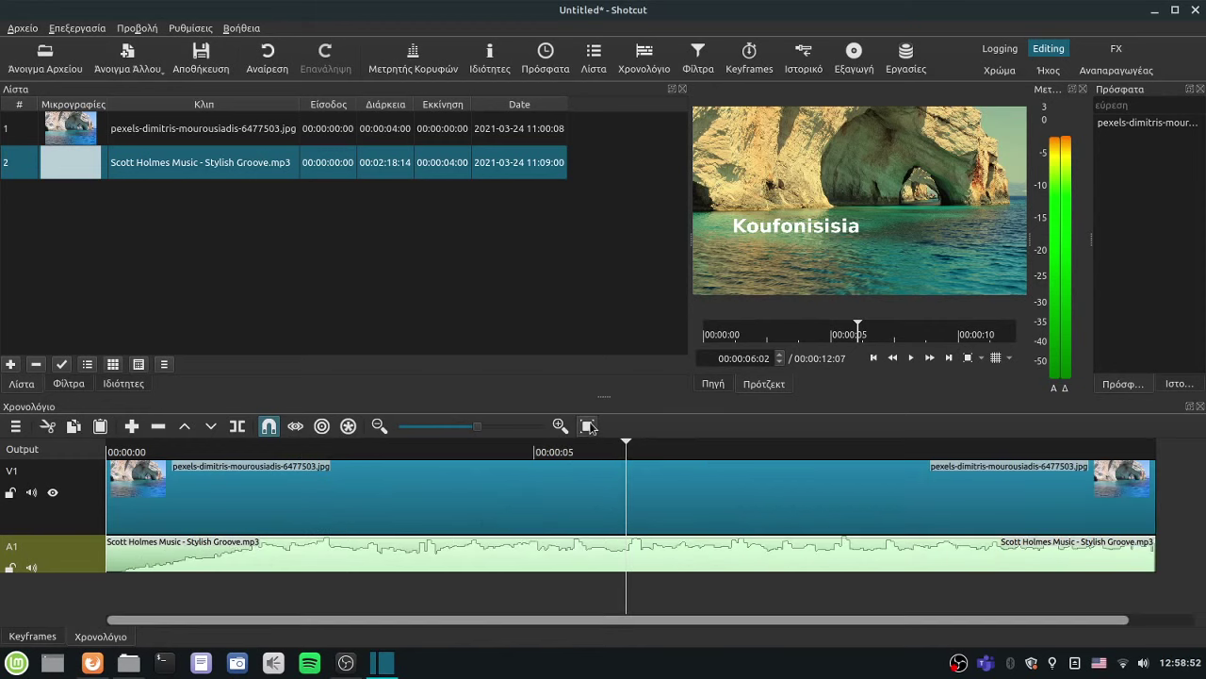
Step: Select the music clip and play the end of the timeline from 00:00:10:19 to check how the music stops
{"action": "left_click_drag", "start_coordinate": [553, 619], "coordinate": [799, 618]}
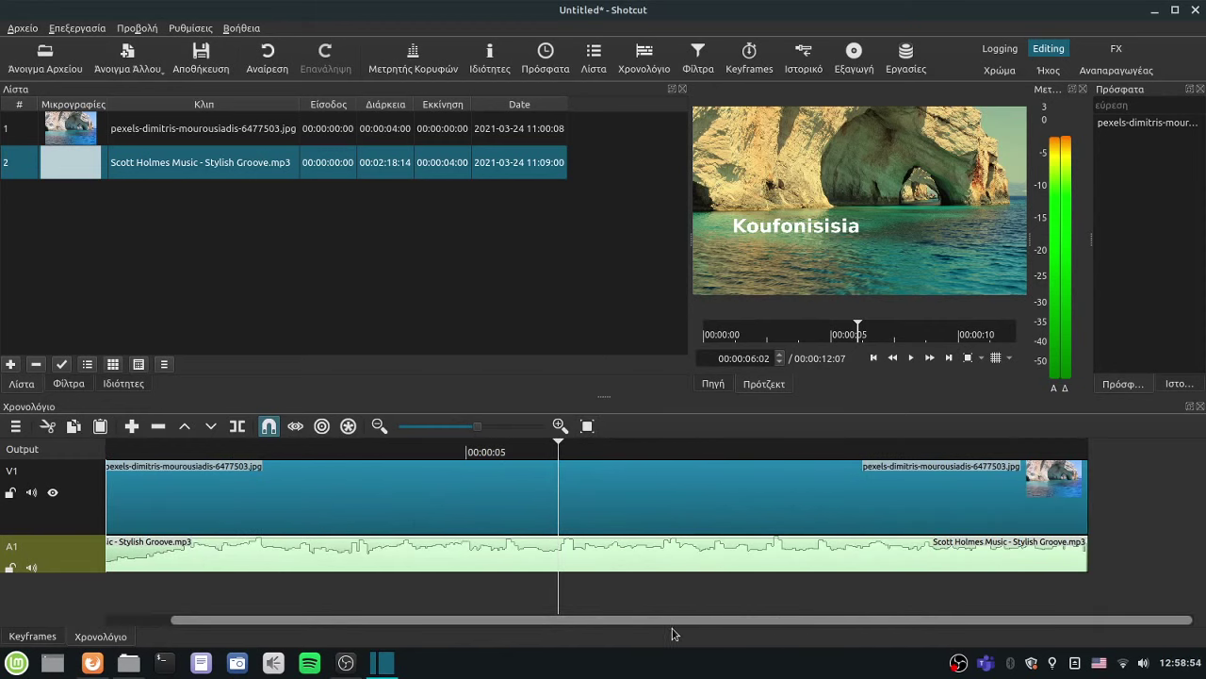
{"action": "left_click_drag", "start_coordinate": [673, 633], "coordinate": [744, 635]}
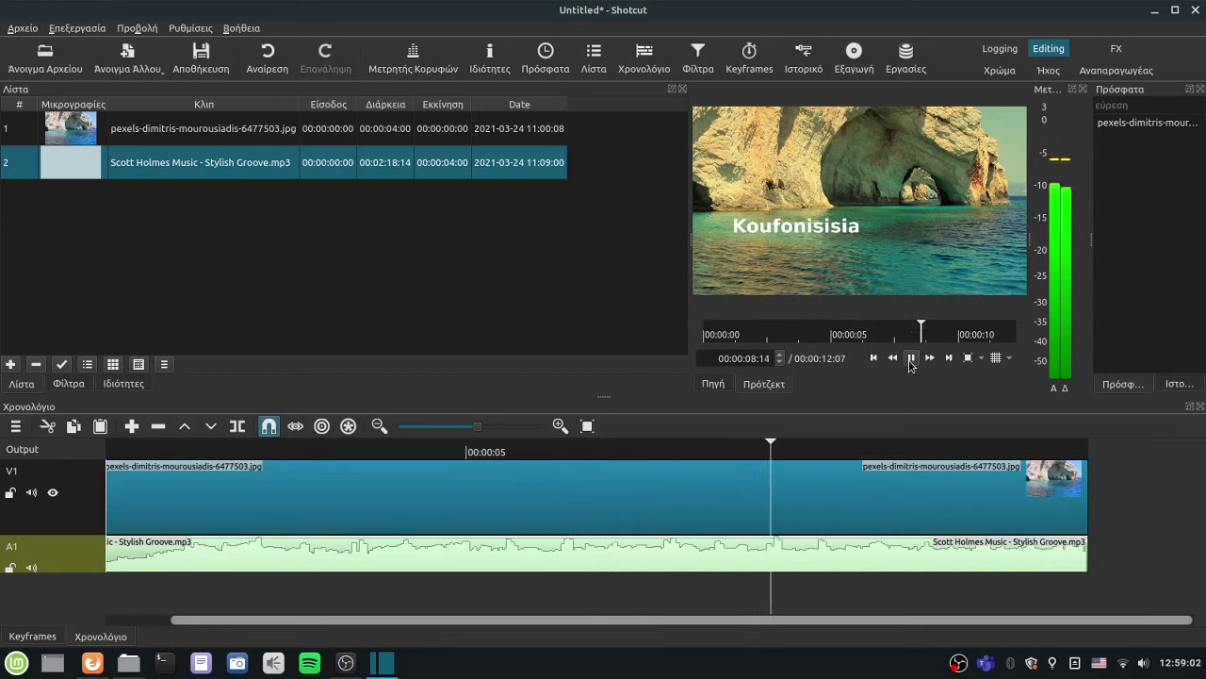
{"action": "left_click", "coordinate": [911, 358]}
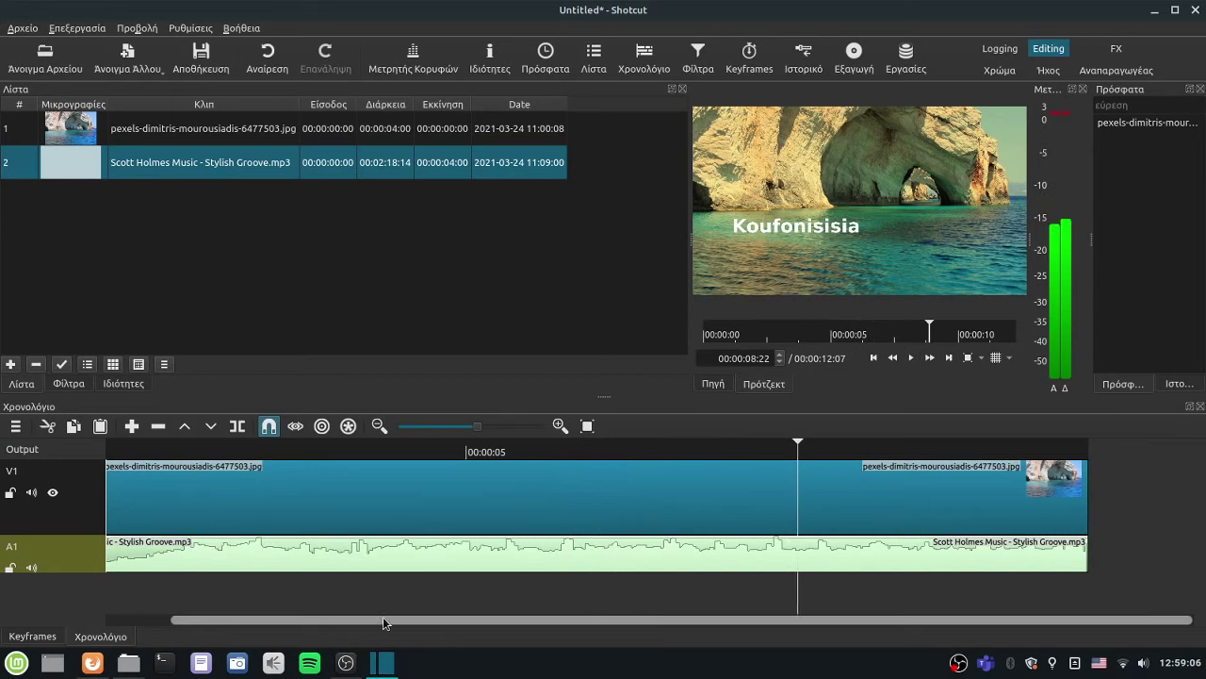
{"action": "left_click_drag", "start_coordinate": [383, 622], "coordinate": [258, 622]}
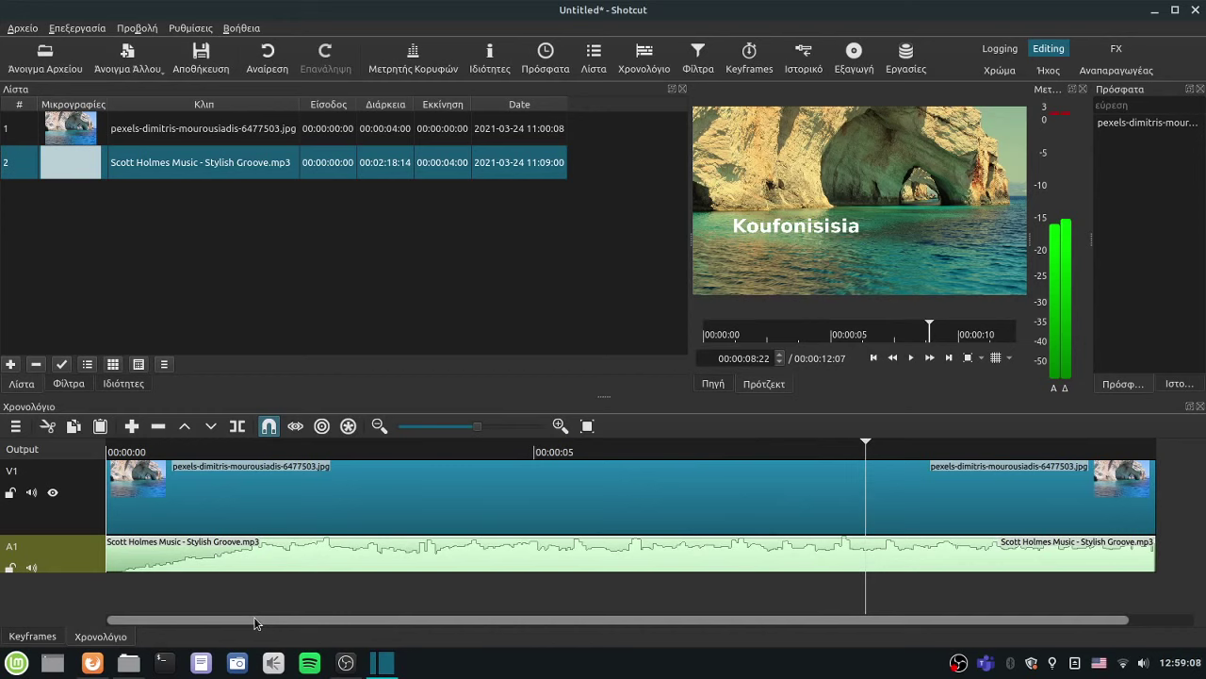
{"action": "left_click", "coordinate": [997, 562]}
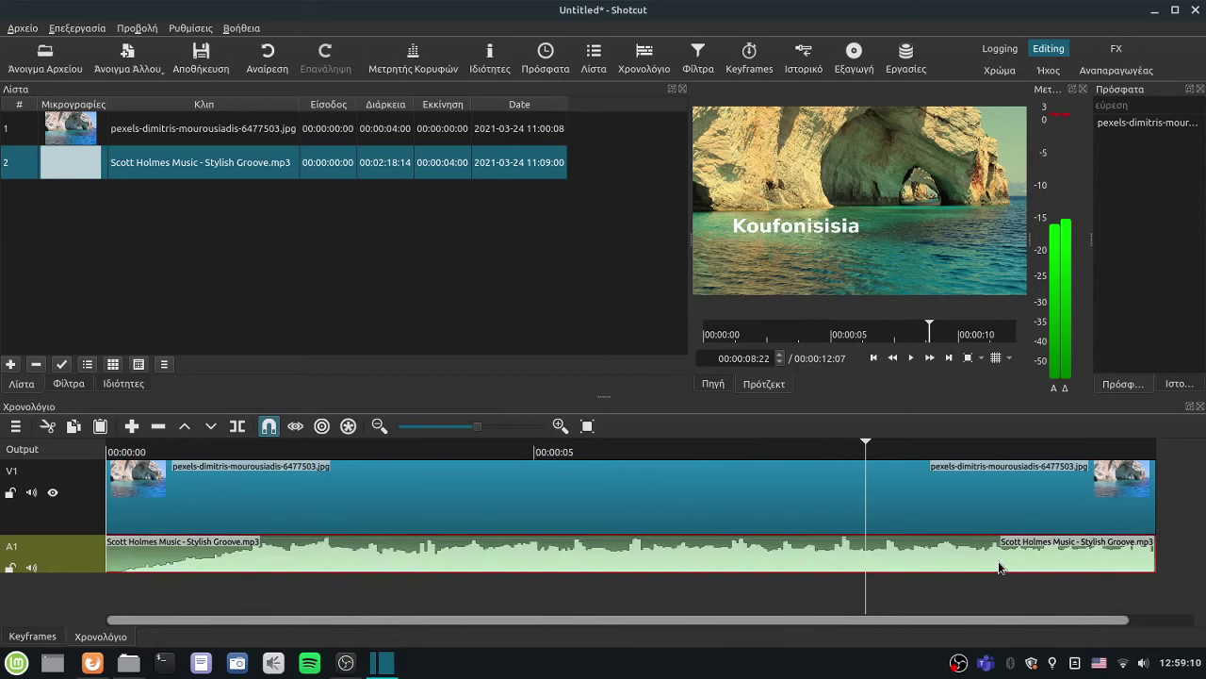
{"action": "left_click_drag", "start_coordinate": [867, 445], "coordinate": [1048, 447]}
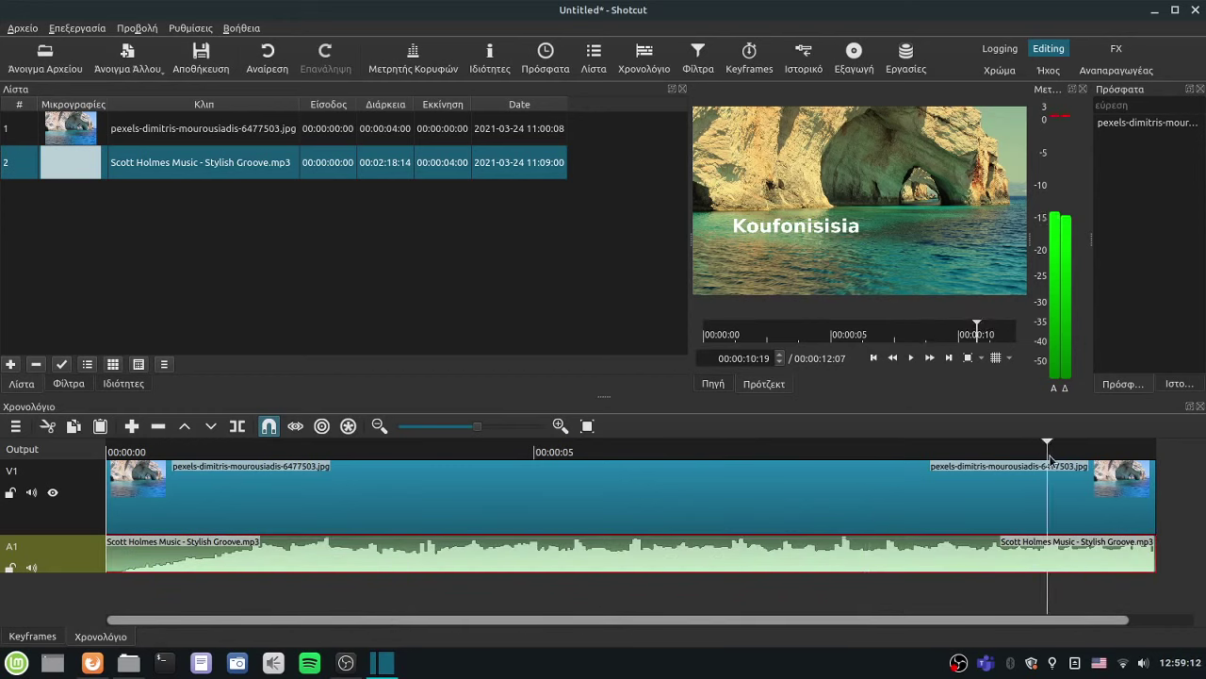
{"action": "left_click", "coordinate": [910, 358]}
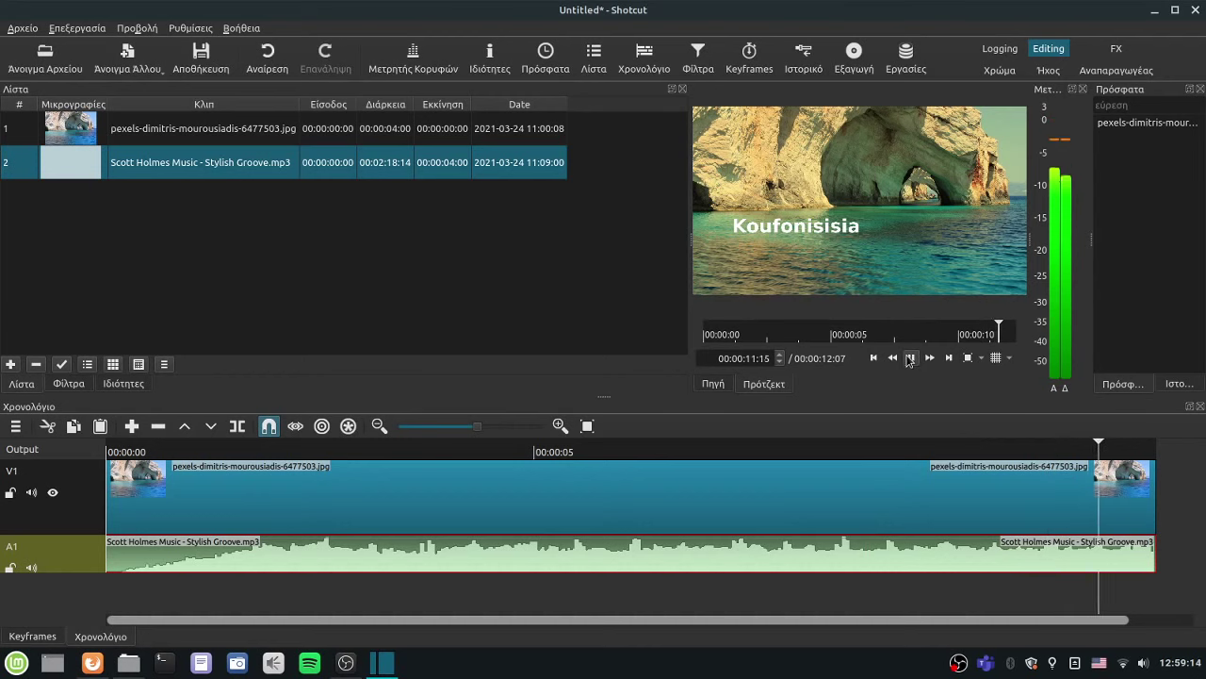
{"action": "left_click_drag", "start_coordinate": [901, 620], "coordinate": [944, 621]}
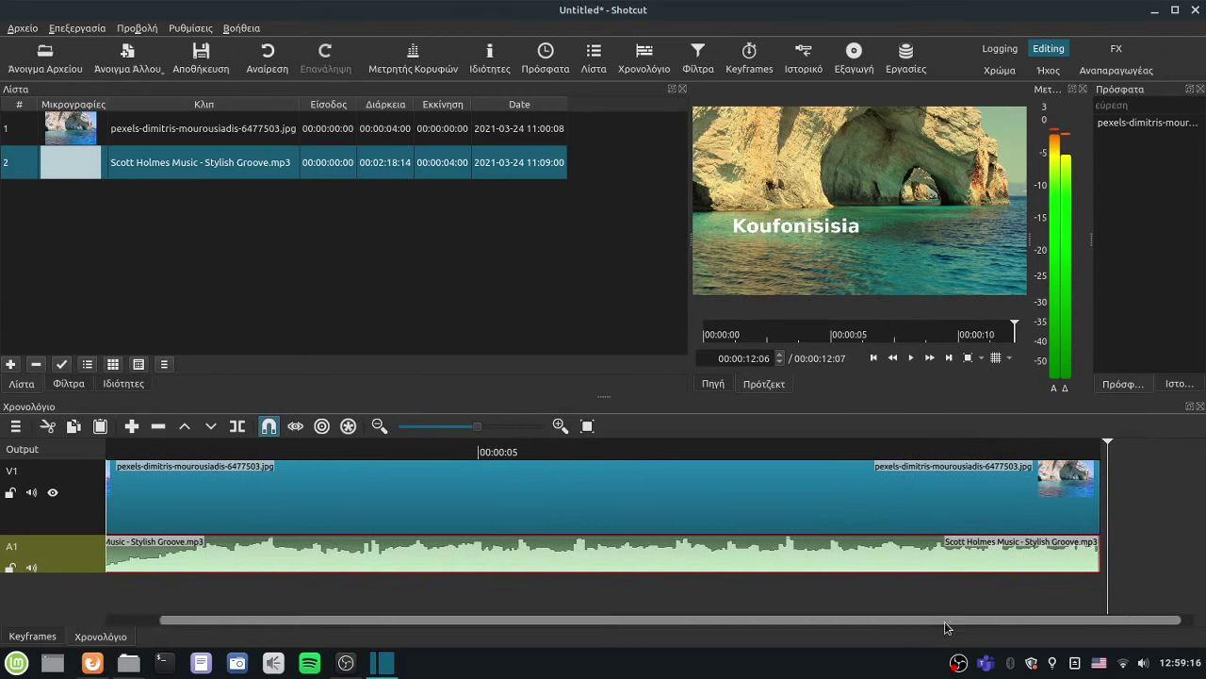
Step: Open the list of audio filters available for the selected music clip
{"action": "left_click", "coordinate": [69, 382]}
{"action": "left_click", "coordinate": [13, 366]}
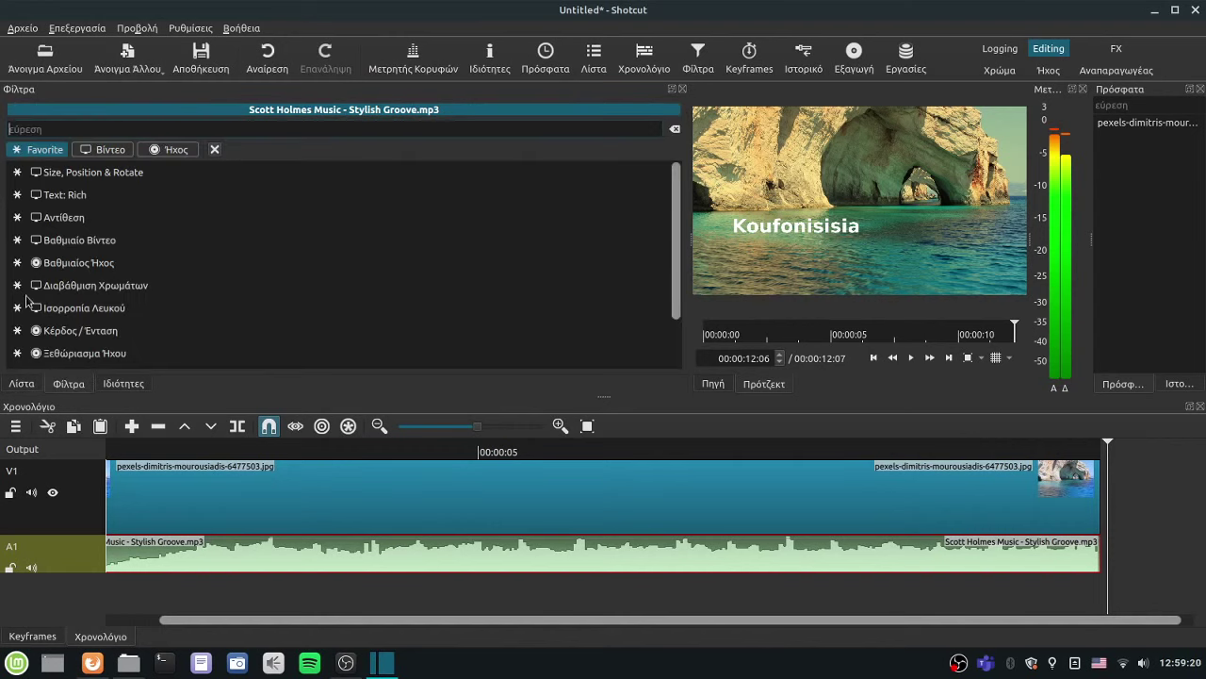
{"action": "left_click", "coordinate": [173, 151]}
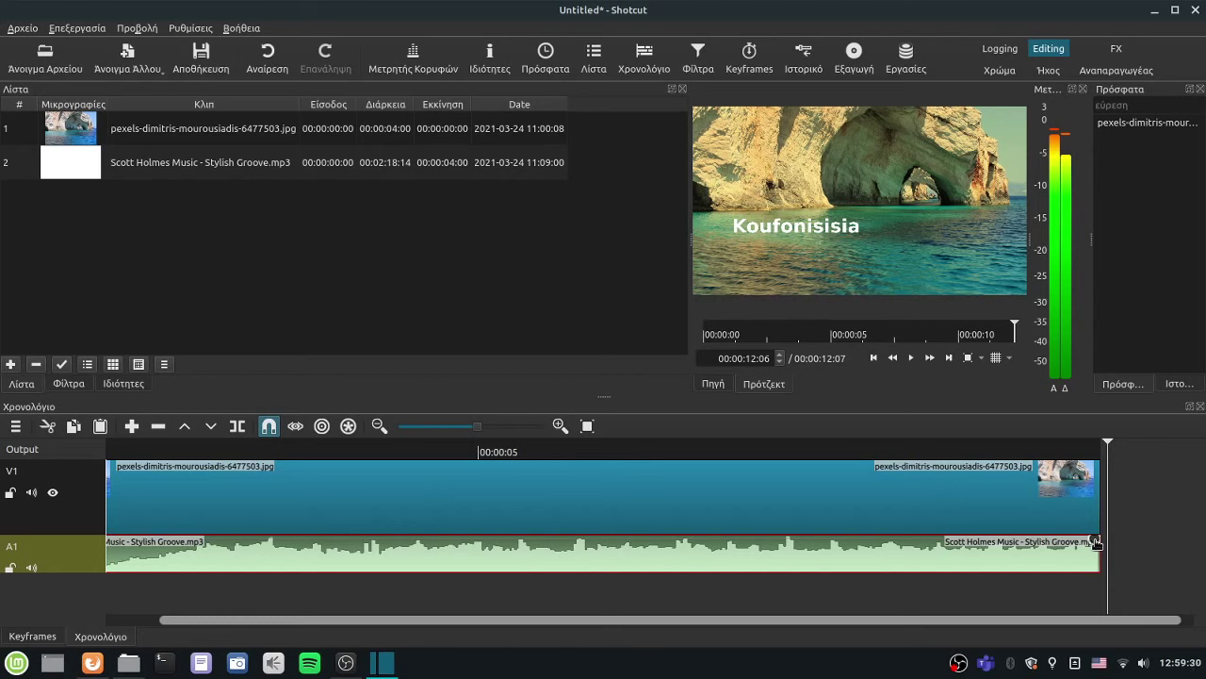
Step: Add a fade-out of 00:00:02:01 to the end of the music clip and play it back from 00:00:09:02
{"action": "left_click_drag", "start_coordinate": [1095, 541], "coordinate": [915, 542]}
{"action": "left_click_drag", "start_coordinate": [1109, 445], "coordinate": [827, 445]}
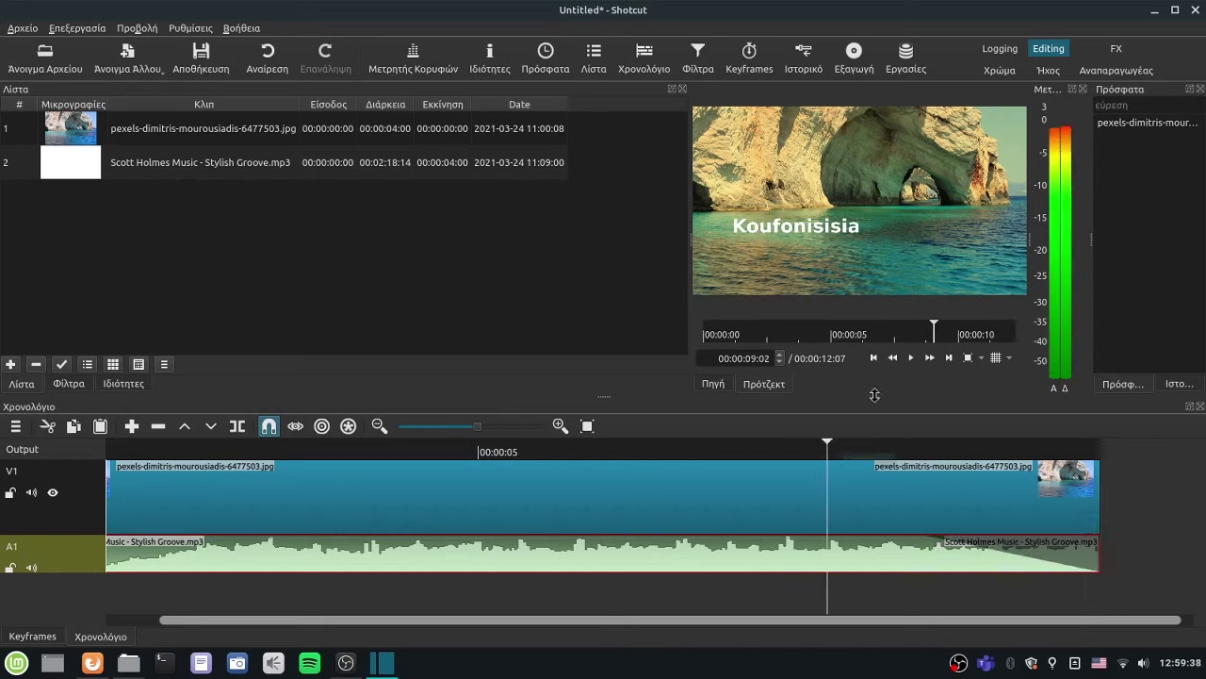
{"action": "left_click", "coordinate": [910, 357]}
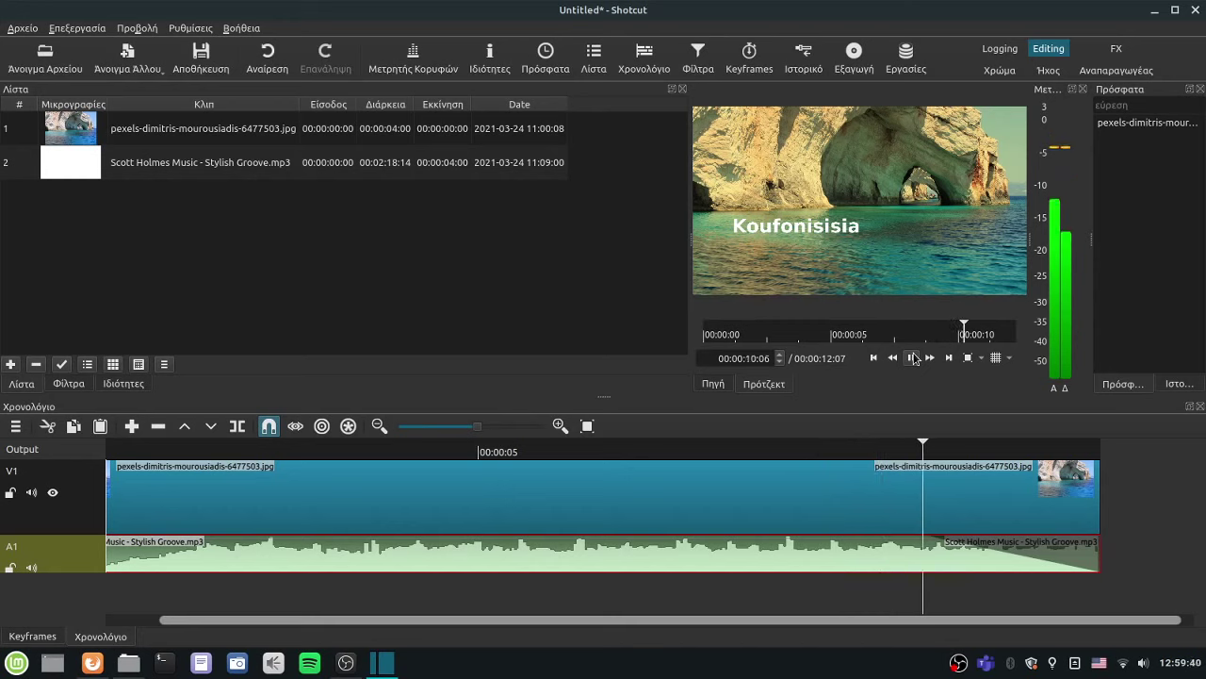
{"action": "left_click", "coordinate": [912, 358]}
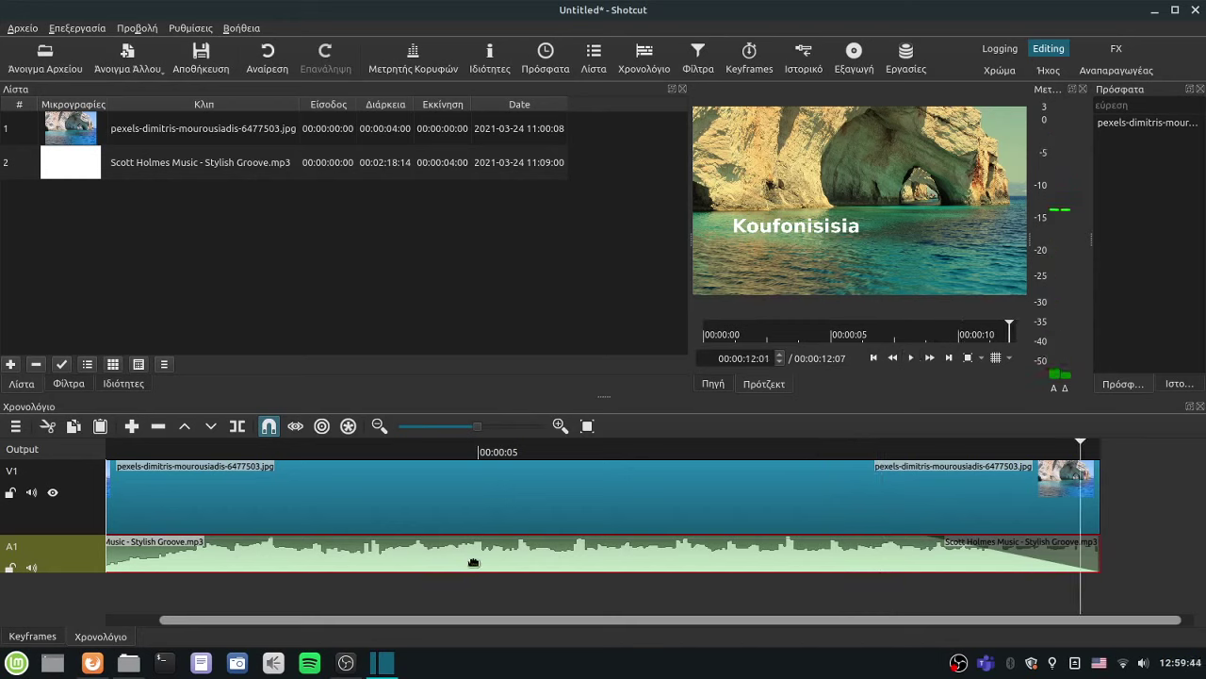
{"action": "left_click", "coordinate": [68, 384]}
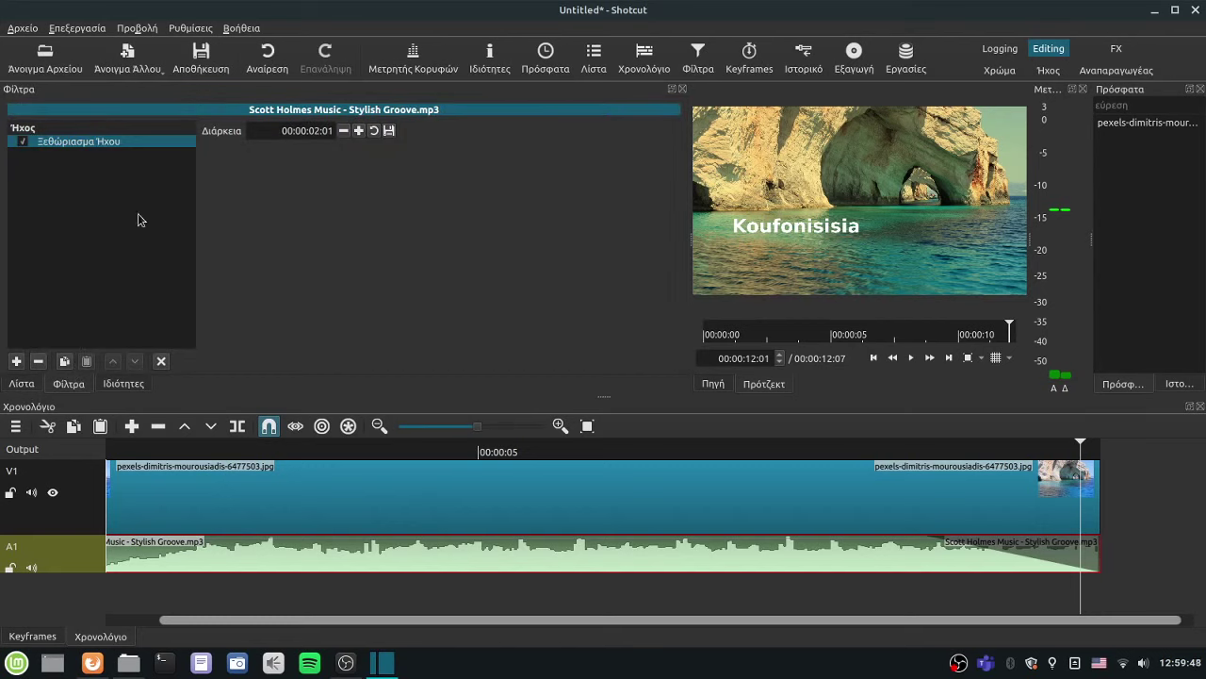
Step: Try a short fade-in at the start of the music clip and remove it again
{"action": "left_click_drag", "start_coordinate": [657, 622], "coordinate": [604, 623]}
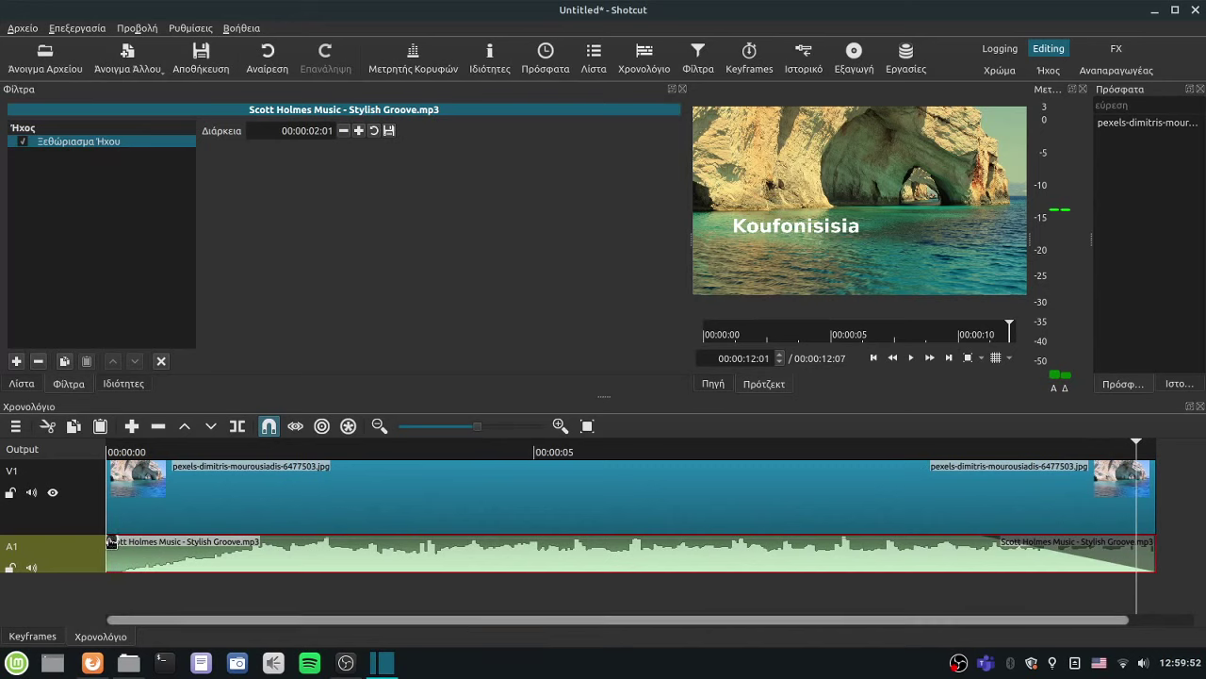
{"action": "left_click_drag", "start_coordinate": [110, 540], "coordinate": [198, 544]}
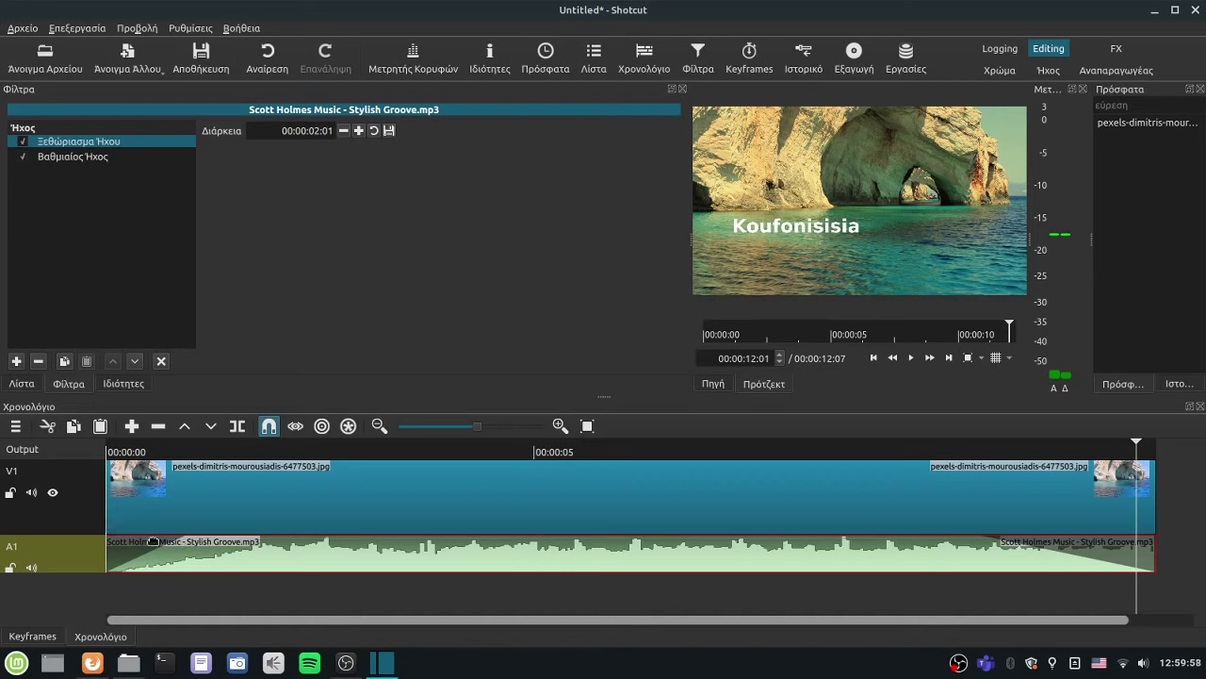
{"action": "left_click_drag", "start_coordinate": [188, 543], "coordinate": [94, 521]}
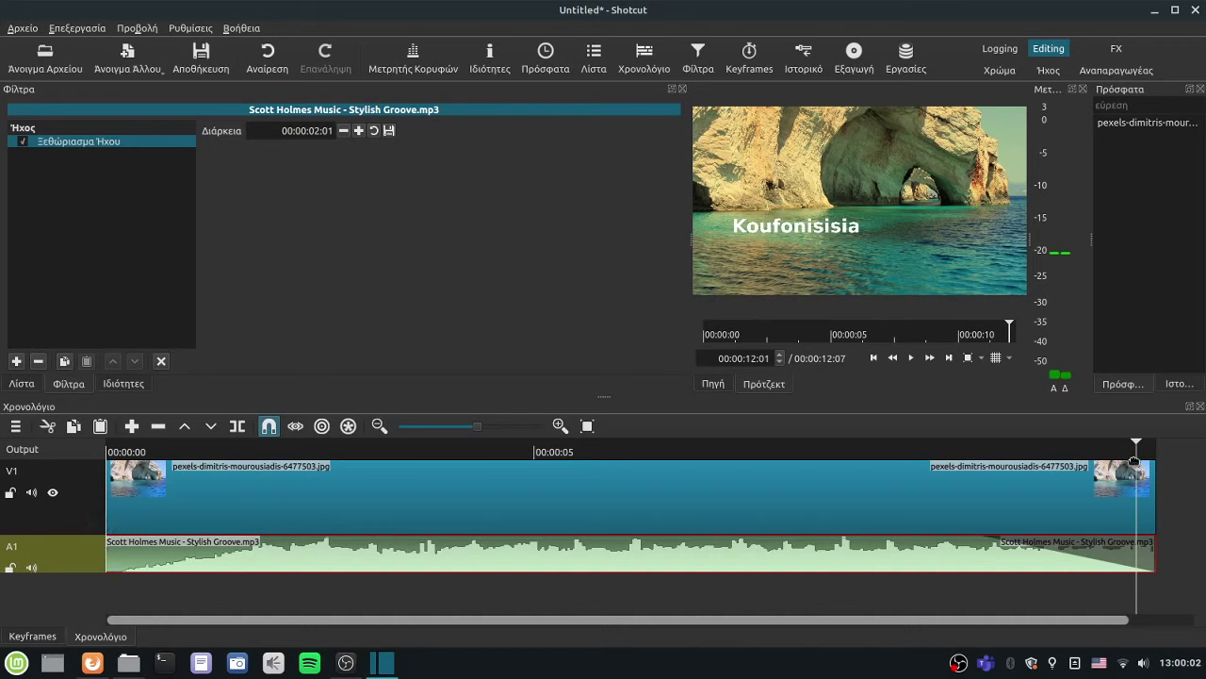
Step: Add the bass and treble filter (Μπάσο & Πρίμα) to the music clip and play its unadjusted sound up to 00:00:05:08
{"action": "left_click_drag", "start_coordinate": [1137, 449], "coordinate": [746, 449]}
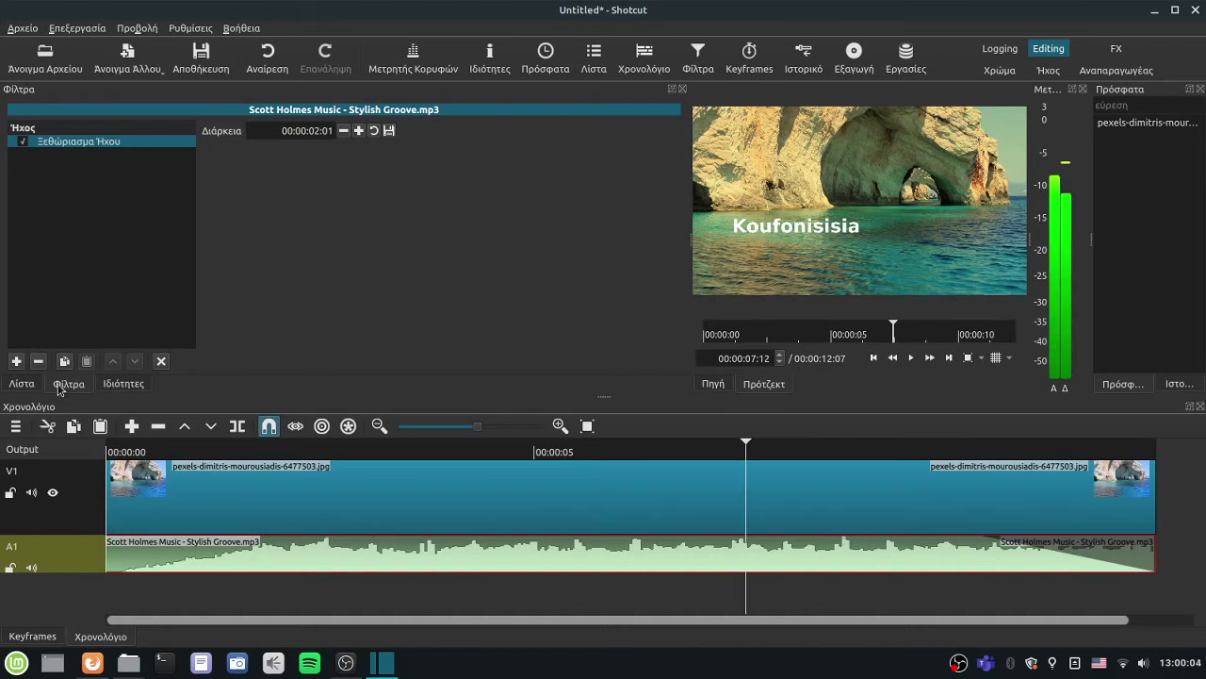
{"action": "left_click", "coordinate": [19, 363]}
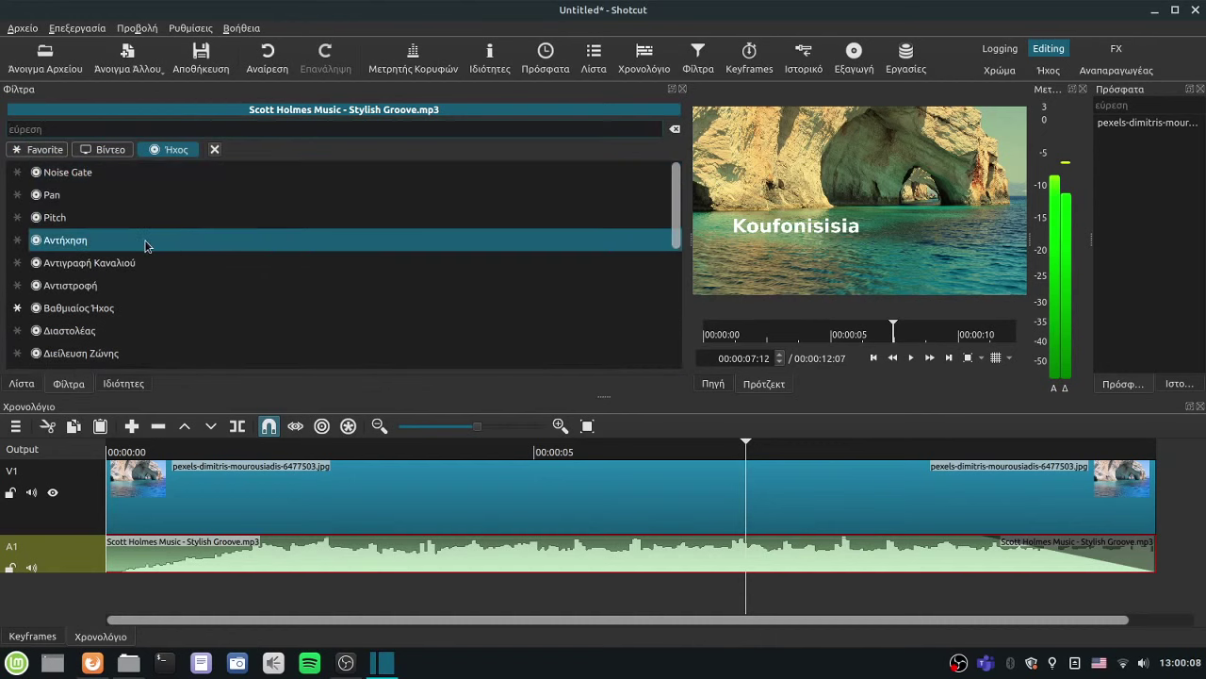
{"action": "scroll", "coordinate": [156, 237], "scroll_direction": "down", "scroll_amount": 5}
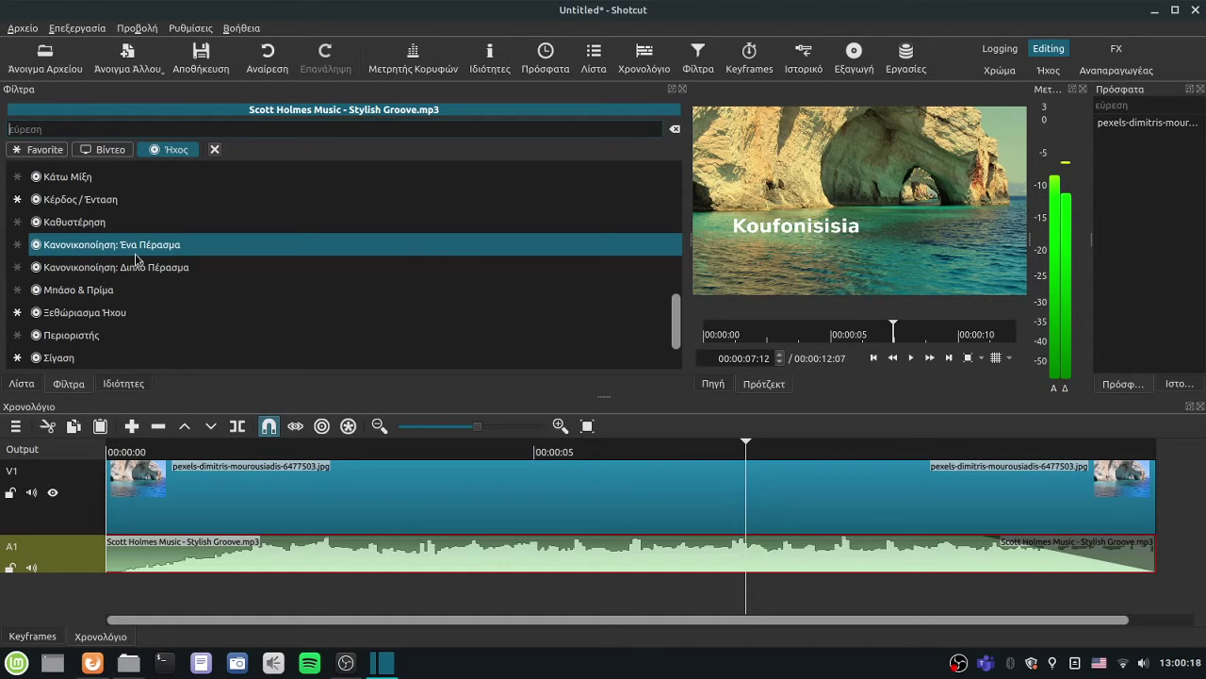
{"action": "left_click", "coordinate": [77, 291]}
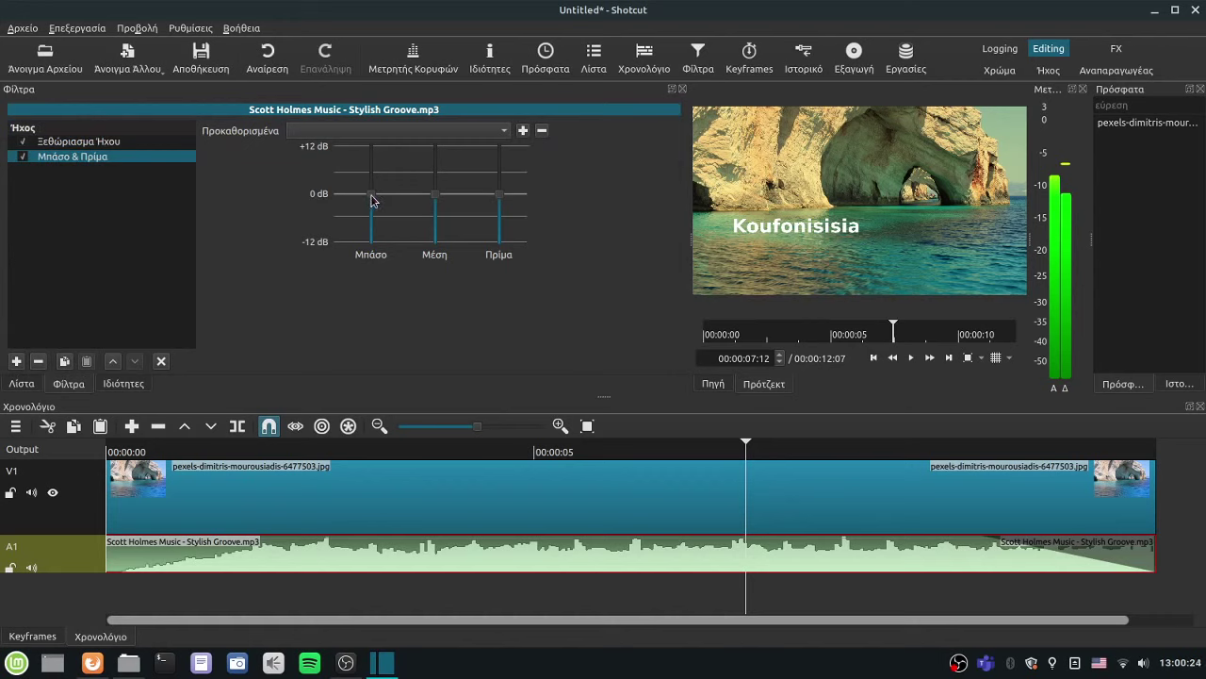
{"action": "left_click_drag", "start_coordinate": [746, 450], "coordinate": [441, 453]}
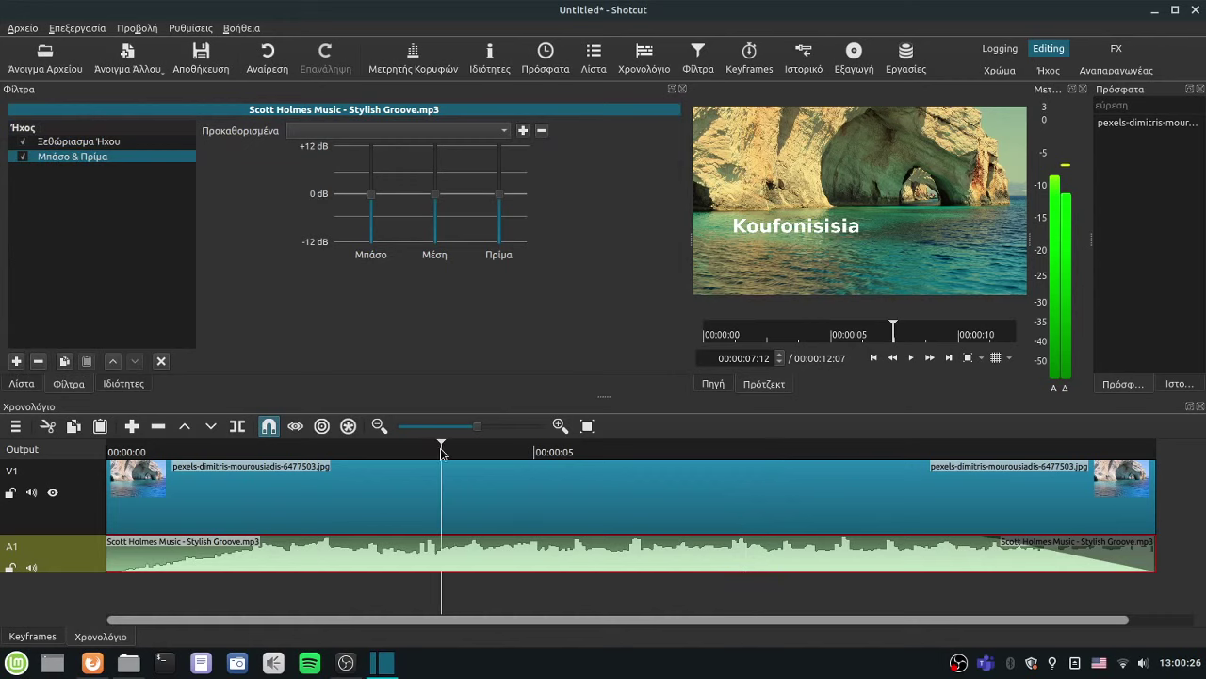
{"action": "left_click", "coordinate": [911, 359]}
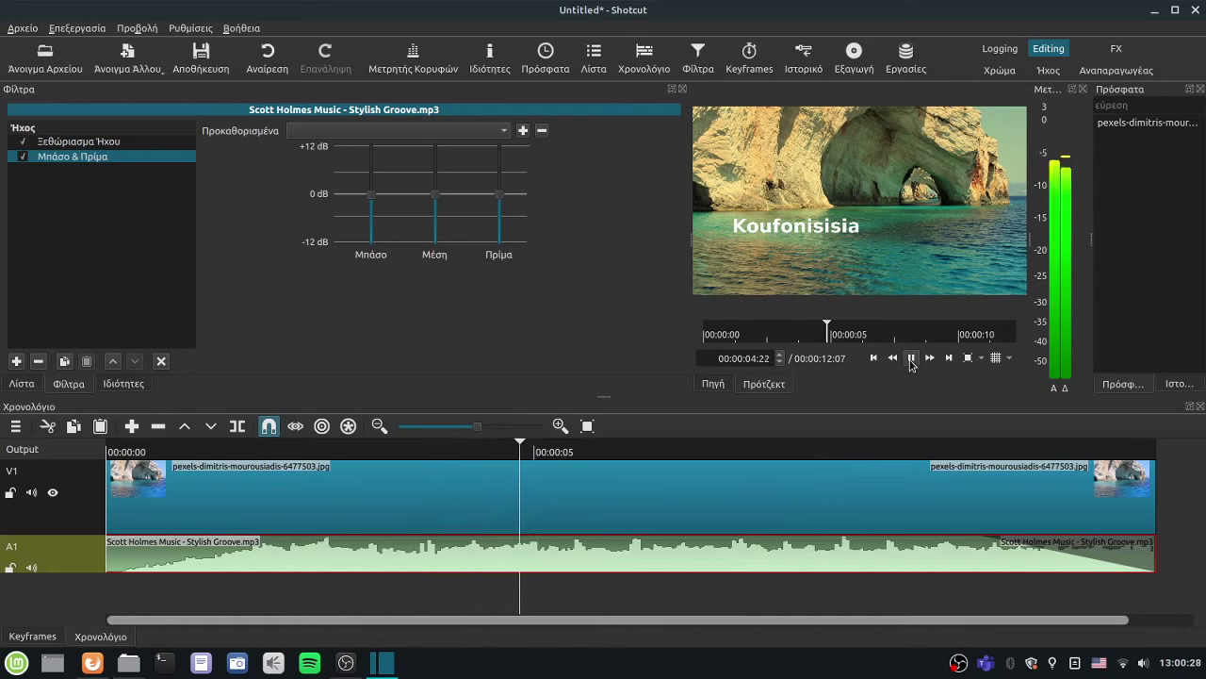
{"action": "left_click", "coordinate": [910, 359]}
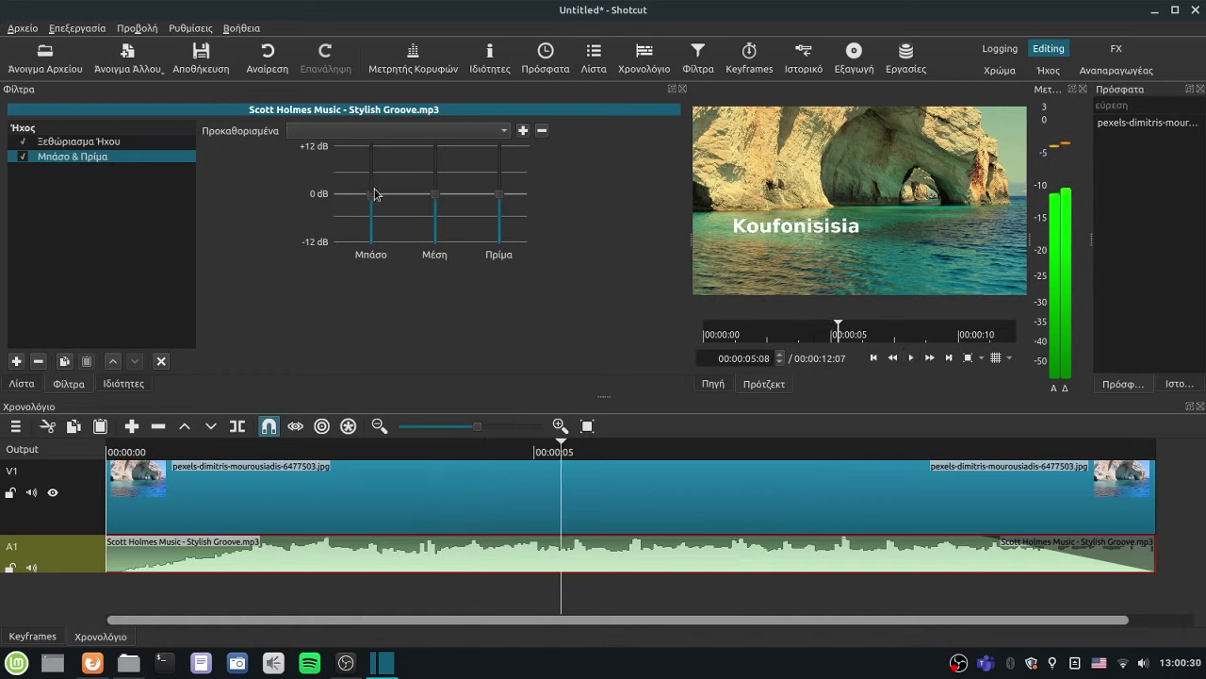
Step: Try the bass at +12 dB and the treble at -12 dB, and play the music from 00:00:05:08
{"action": "left_click_drag", "start_coordinate": [372, 194], "coordinate": [370, 147]}
{"action": "left_click_drag", "start_coordinate": [500, 196], "coordinate": [501, 250]}
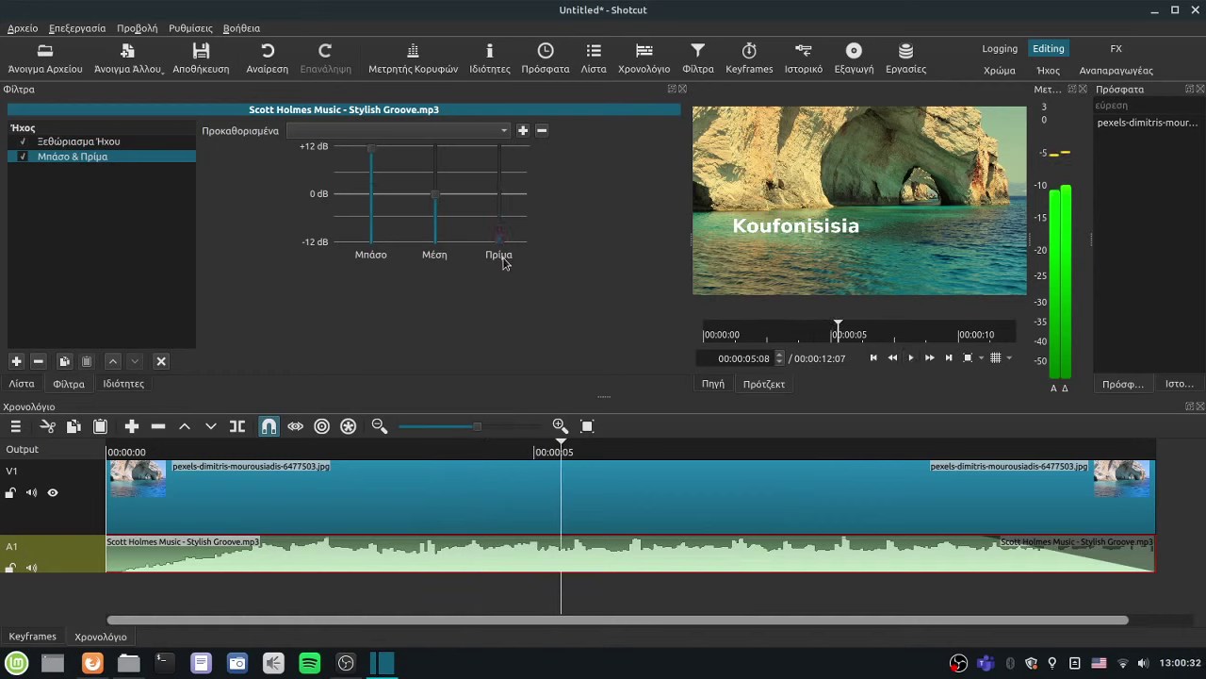
{"action": "left_click", "coordinate": [911, 359]}
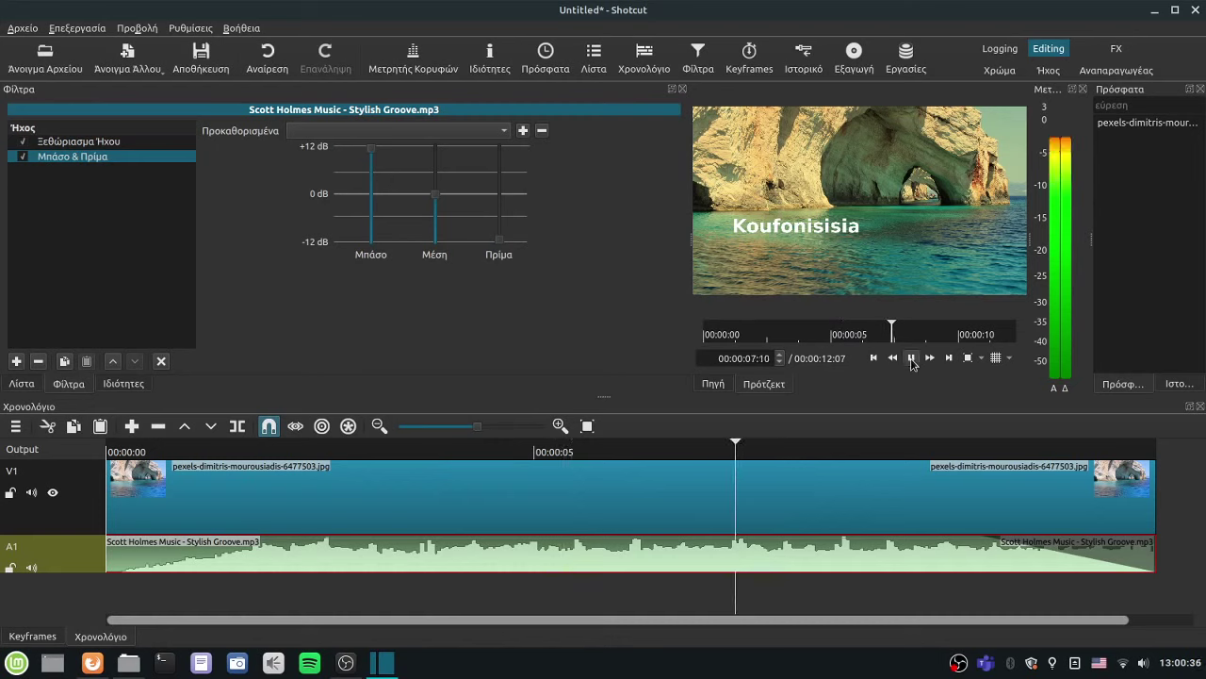
{"action": "left_click", "coordinate": [911, 359]}
Step: Reduce the bass to about halfway between 0 and +12 dB and bring the treble to about 0 dB
{"action": "left_click", "coordinate": [372, 171]}
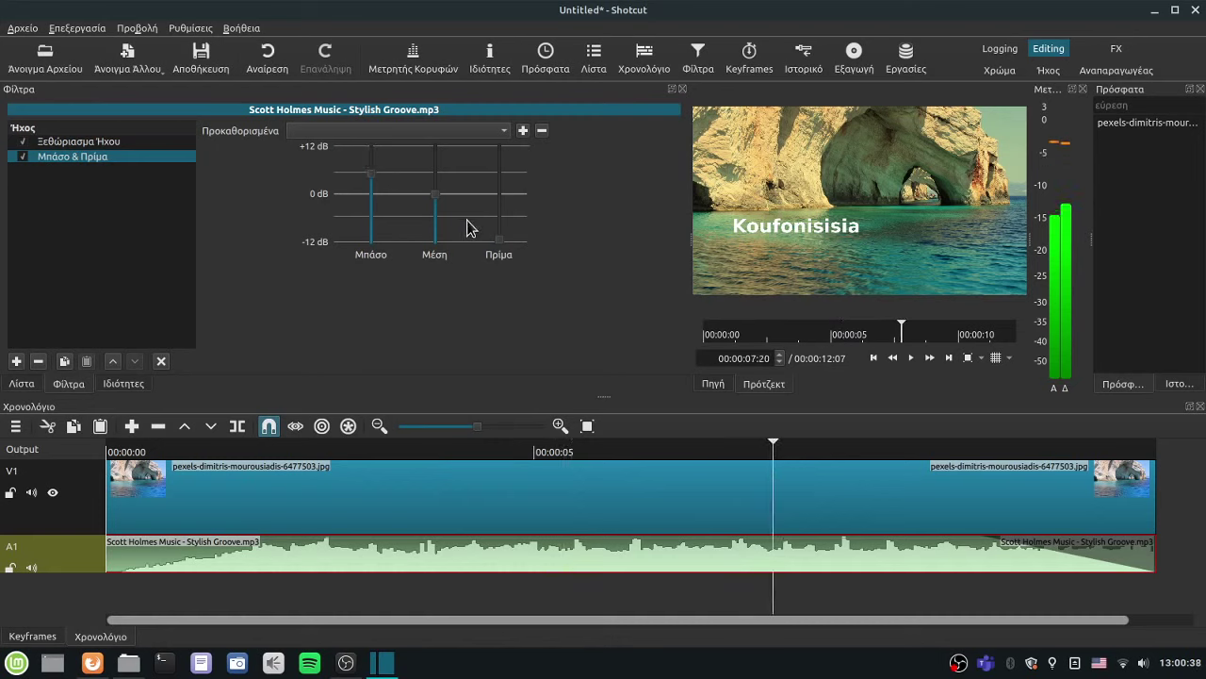
{"action": "left_click_drag", "start_coordinate": [499, 241], "coordinate": [497, 193]}
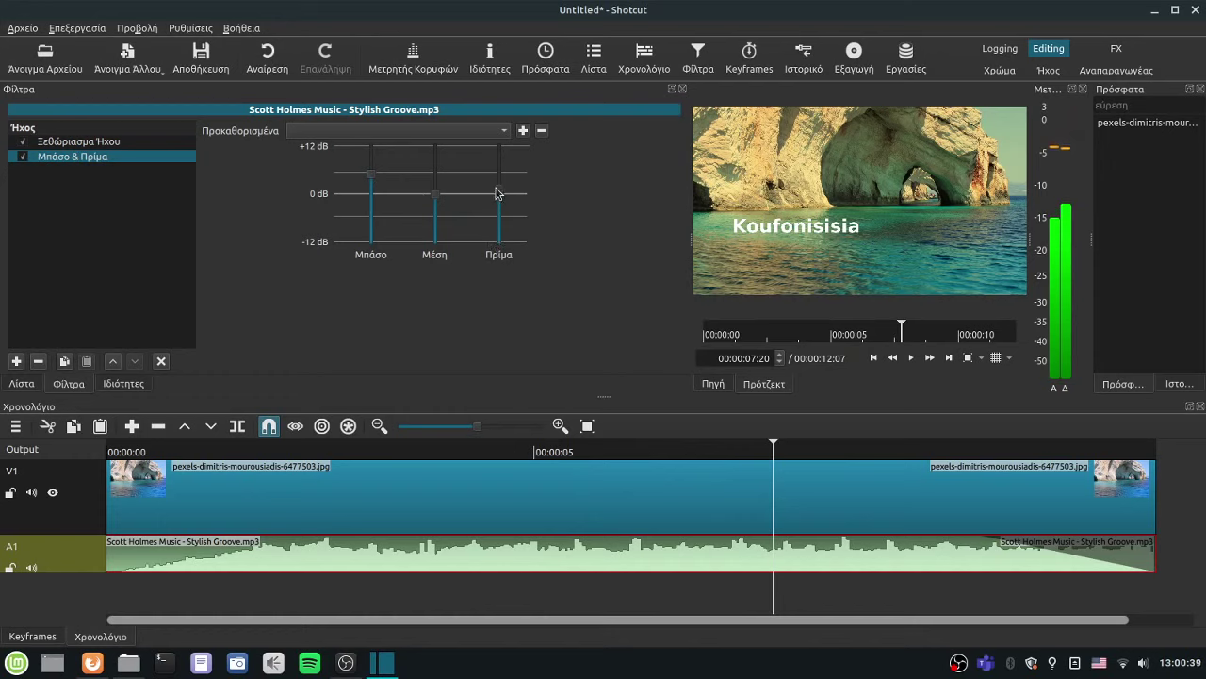
Step: Add the two-pass normalization filter (Κανονικοποίηση: Διπλό Πέρασμα) to the music clip and run its analysis with a -23,0 LUFS target
{"action": "left_click", "coordinate": [16, 362]}
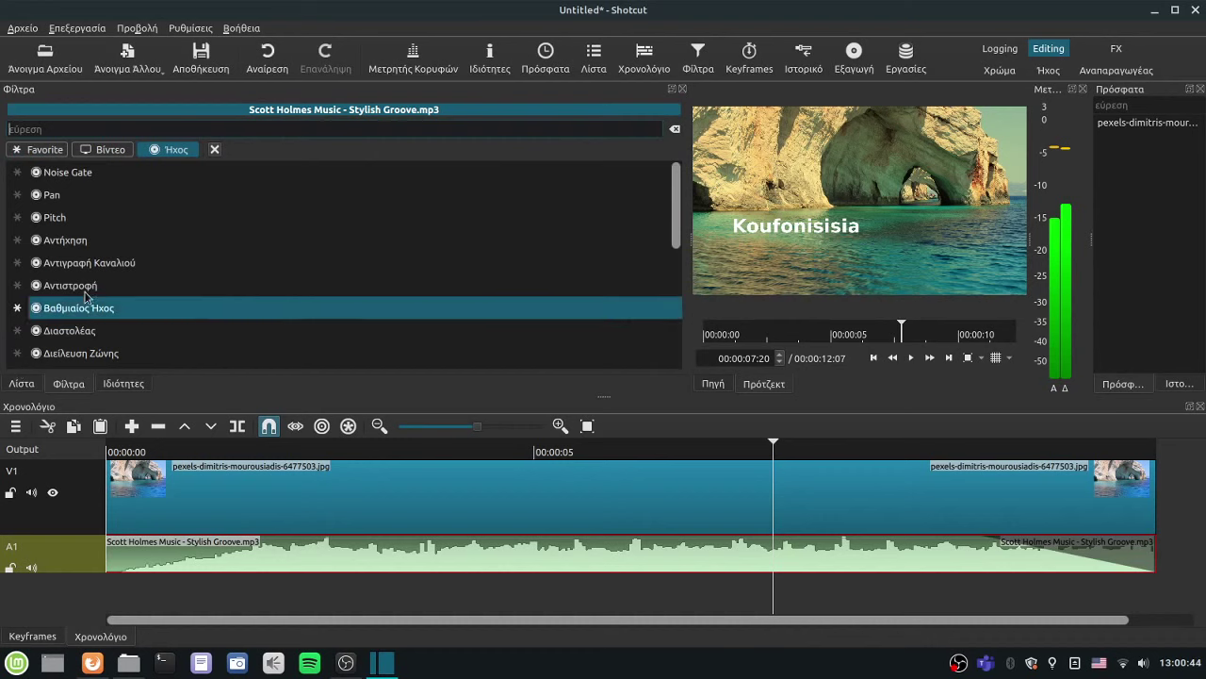
{"action": "scroll", "coordinate": [146, 231], "scroll_direction": "down", "scroll_amount": 3}
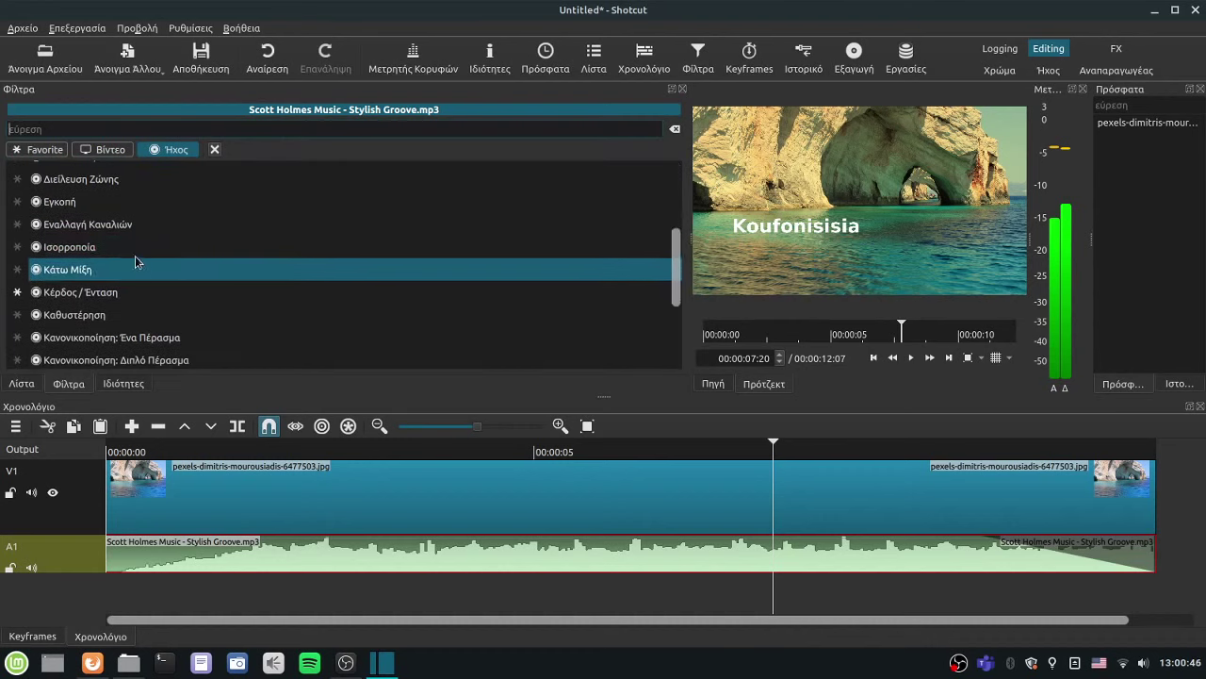
{"action": "scroll", "coordinate": [151, 231], "scroll_direction": "down", "scroll_amount": 2}
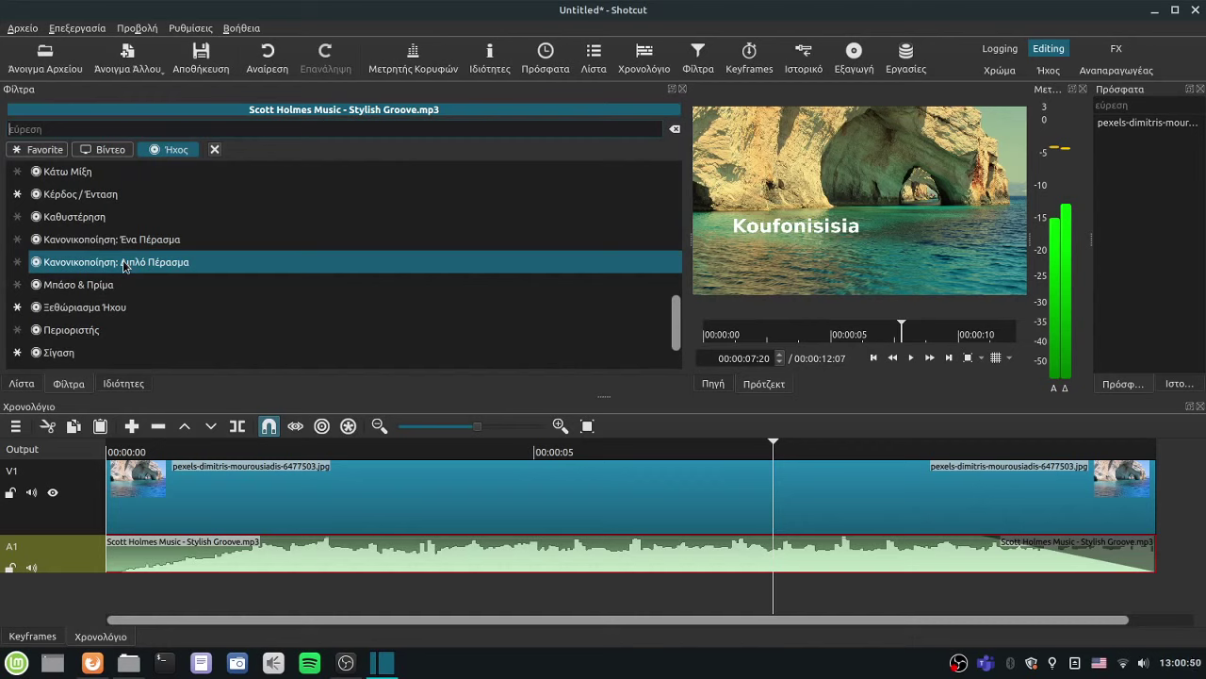
{"action": "left_click", "coordinate": [124, 264]}
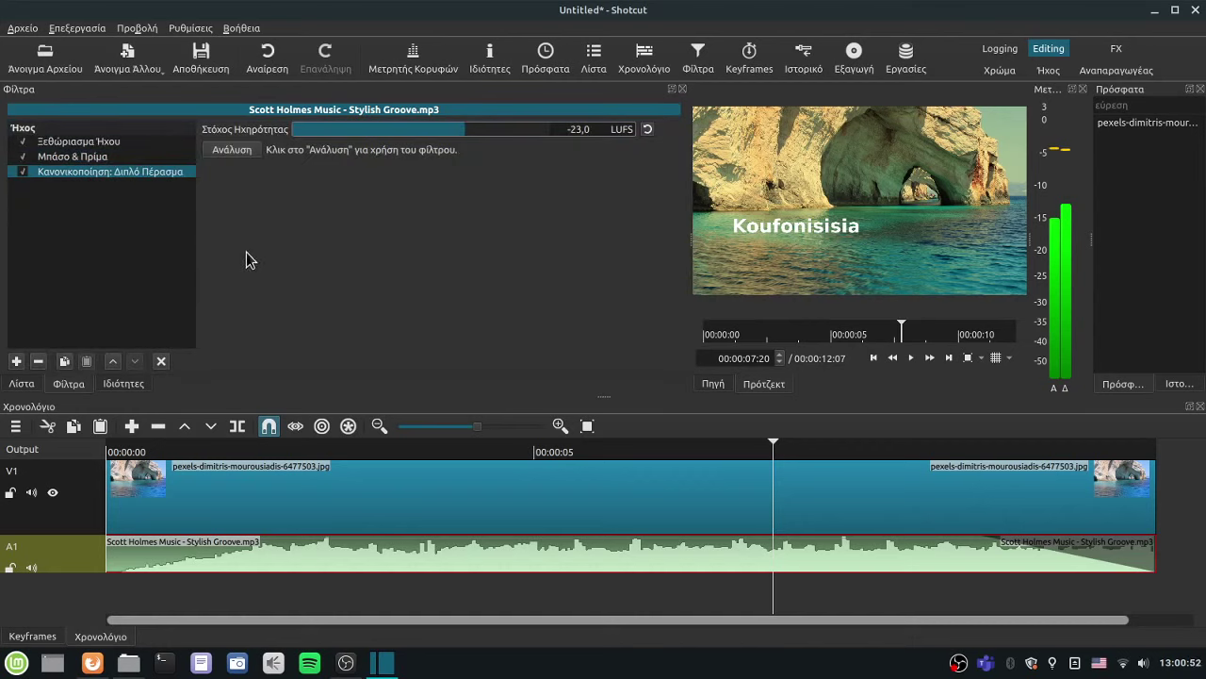
{"action": "left_click", "coordinate": [238, 153]}
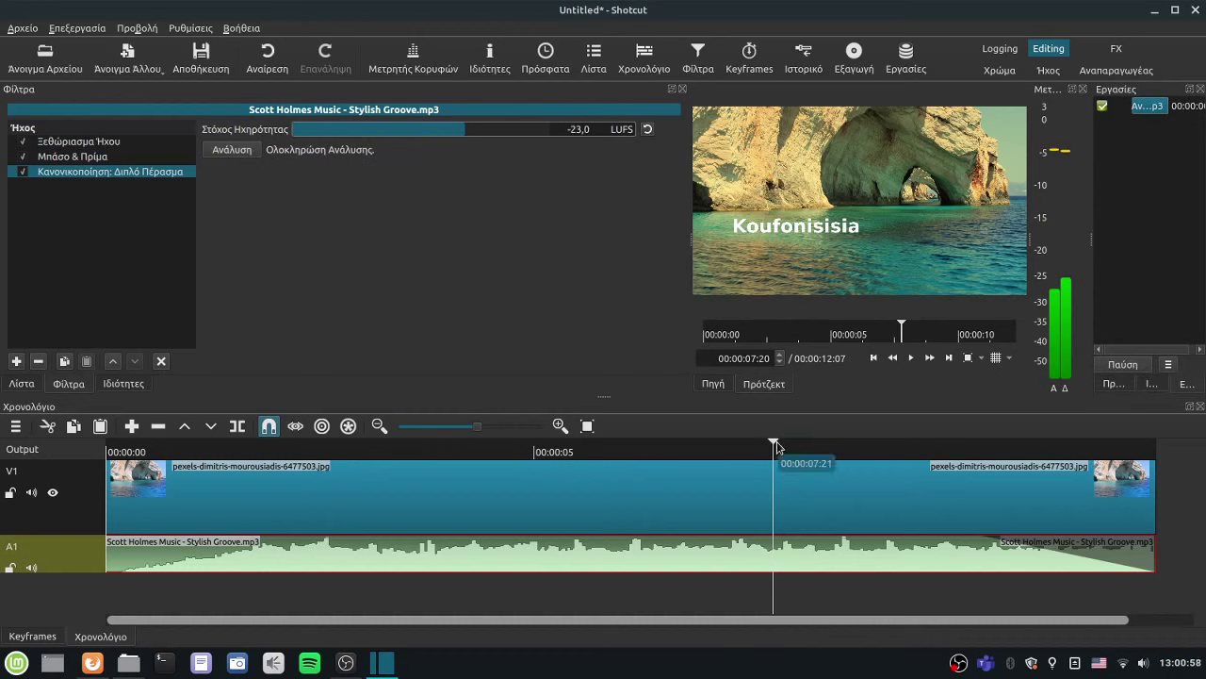
Step: Play the normalized music from 00:00:01:24 to hear the resulting loudness
{"action": "left_click_drag", "start_coordinate": [777, 445], "coordinate": [273, 448]}
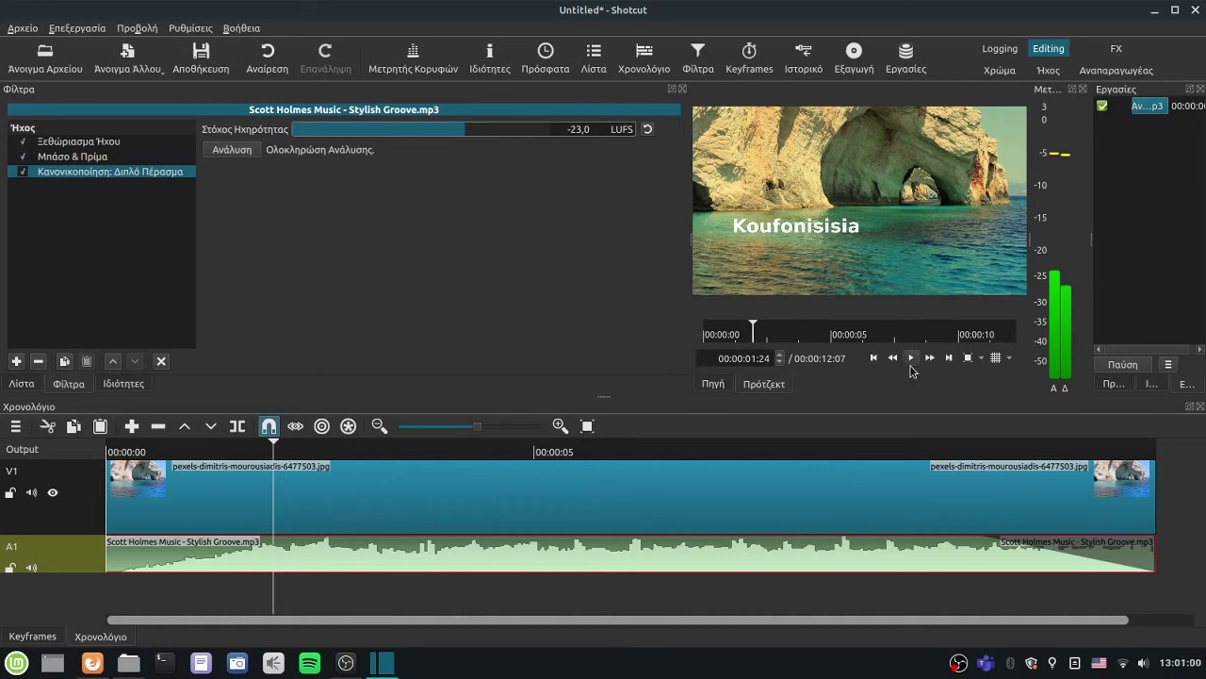
{"action": "left_click", "coordinate": [910, 364]}
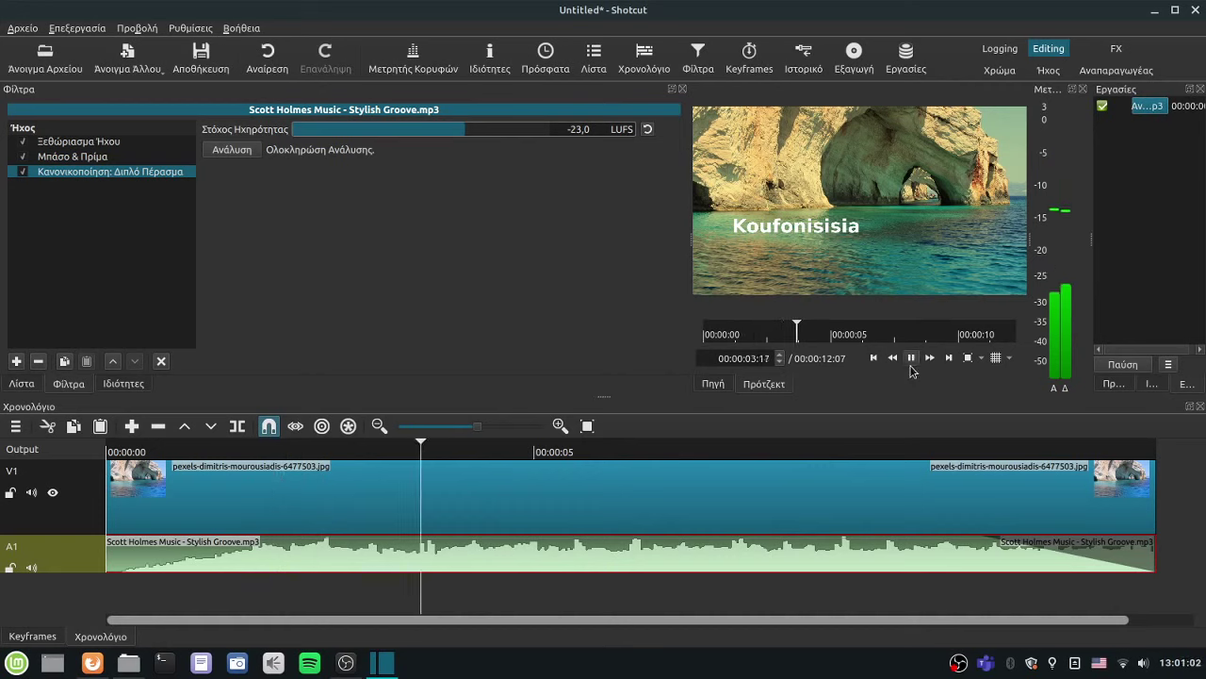
{"action": "left_click", "coordinate": [910, 366]}
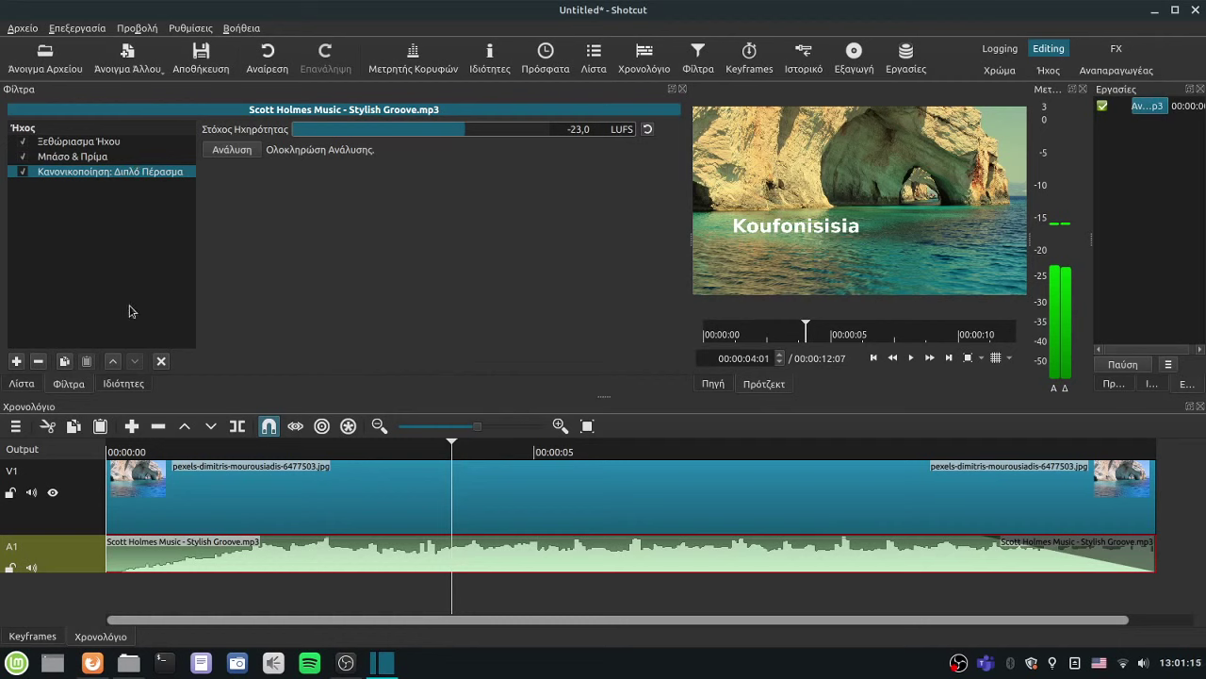
Step: Import pexels-dimitris-mourousiadis-6359771.jpg from the shotcut-askisi-2-files folder into the playlist and place it directly after the first photo on V1
{"action": "left_click", "coordinate": [252, 485]}
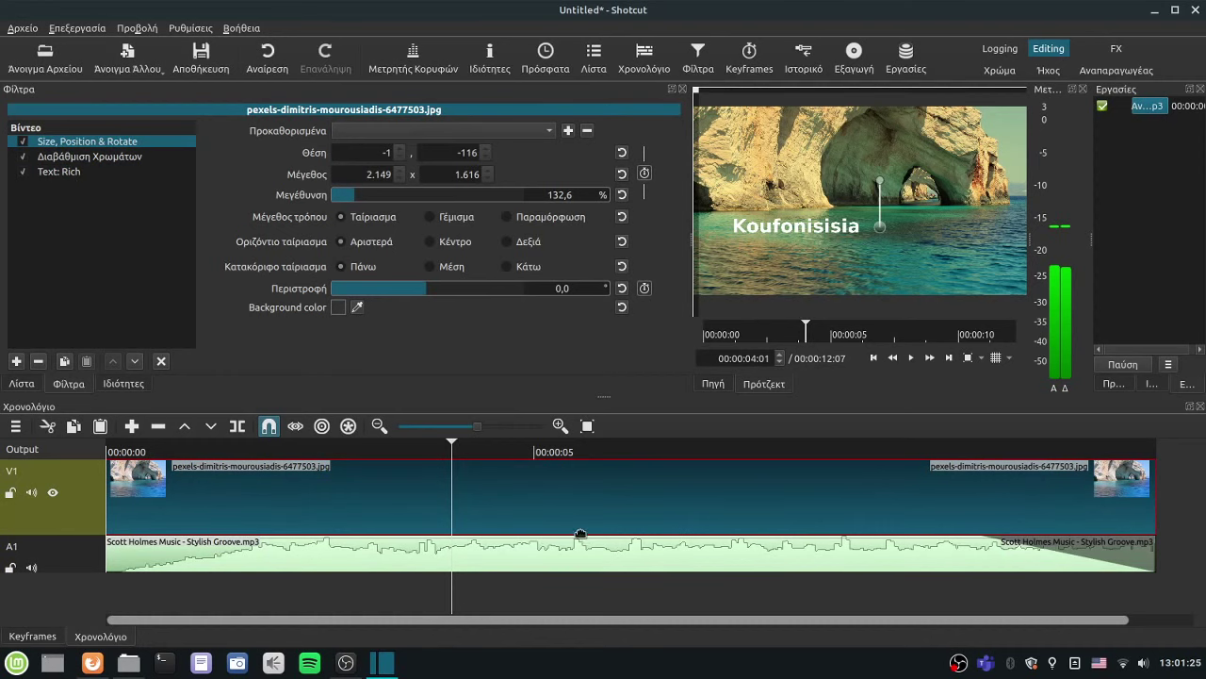
{"action": "left_click", "coordinate": [19, 384]}
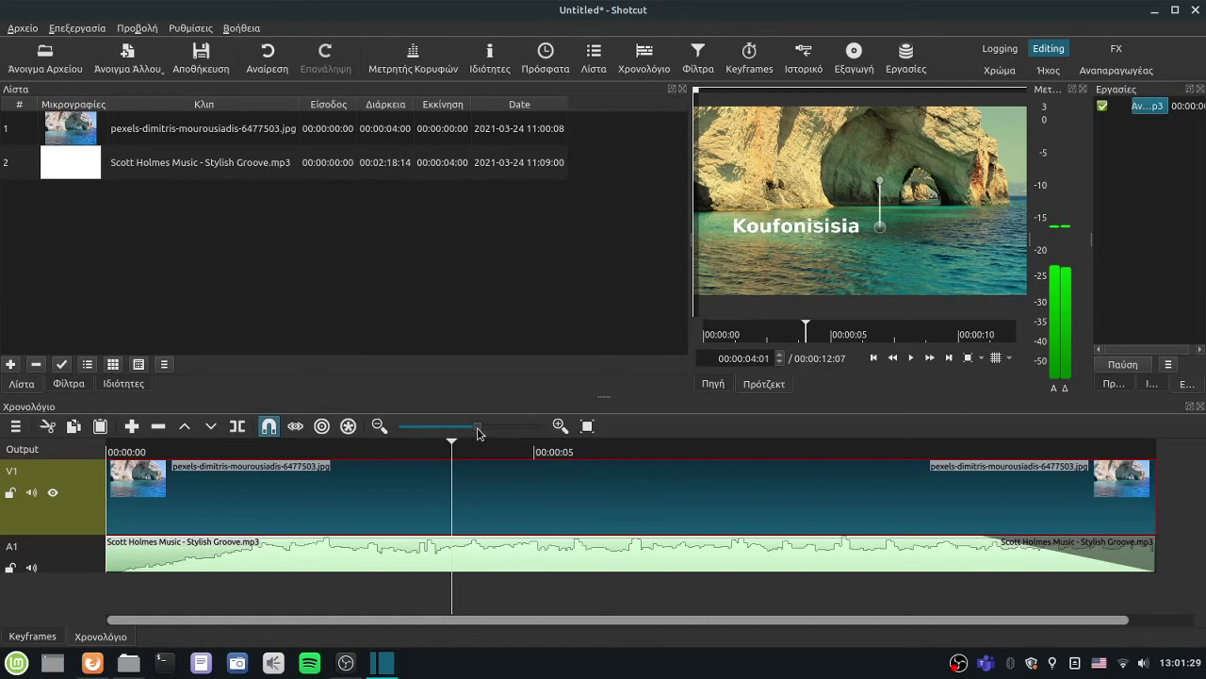
{"action": "left_click_drag", "start_coordinate": [478, 431], "coordinate": [445, 432]}
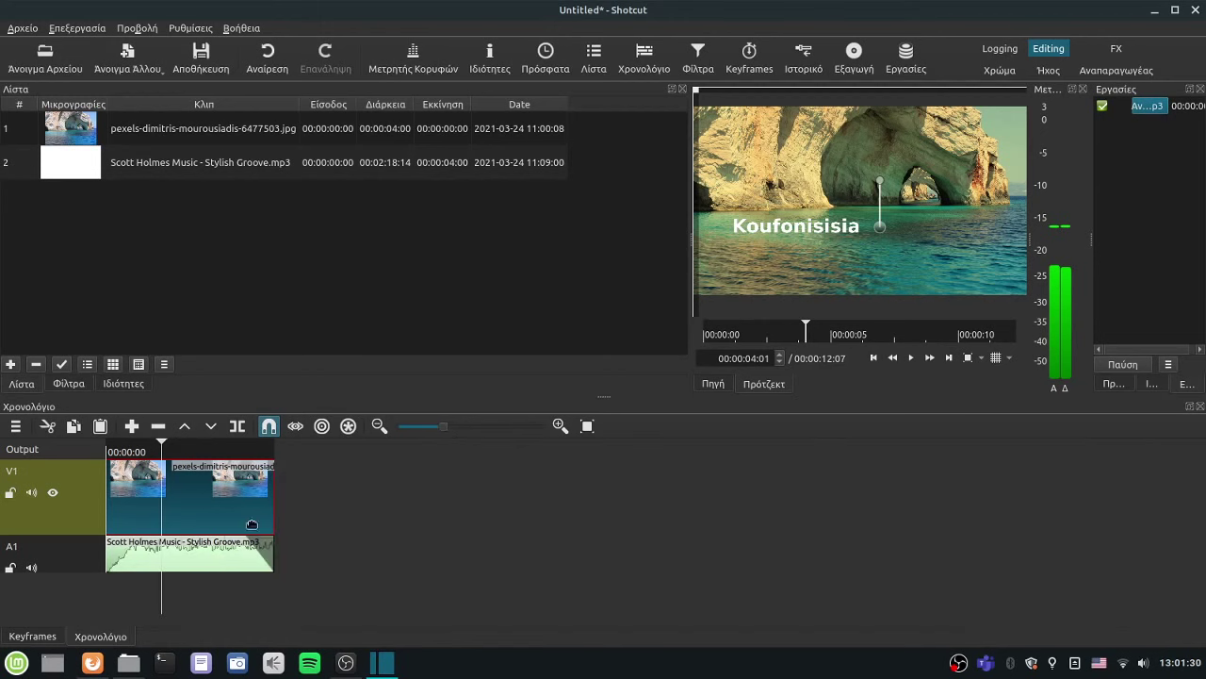
{"action": "left_click", "coordinate": [128, 663]}
{"action": "left_click_drag", "start_coordinate": [613, 461], "coordinate": [142, 232]}
{"action": "left_click", "coordinate": [1113, 336]}
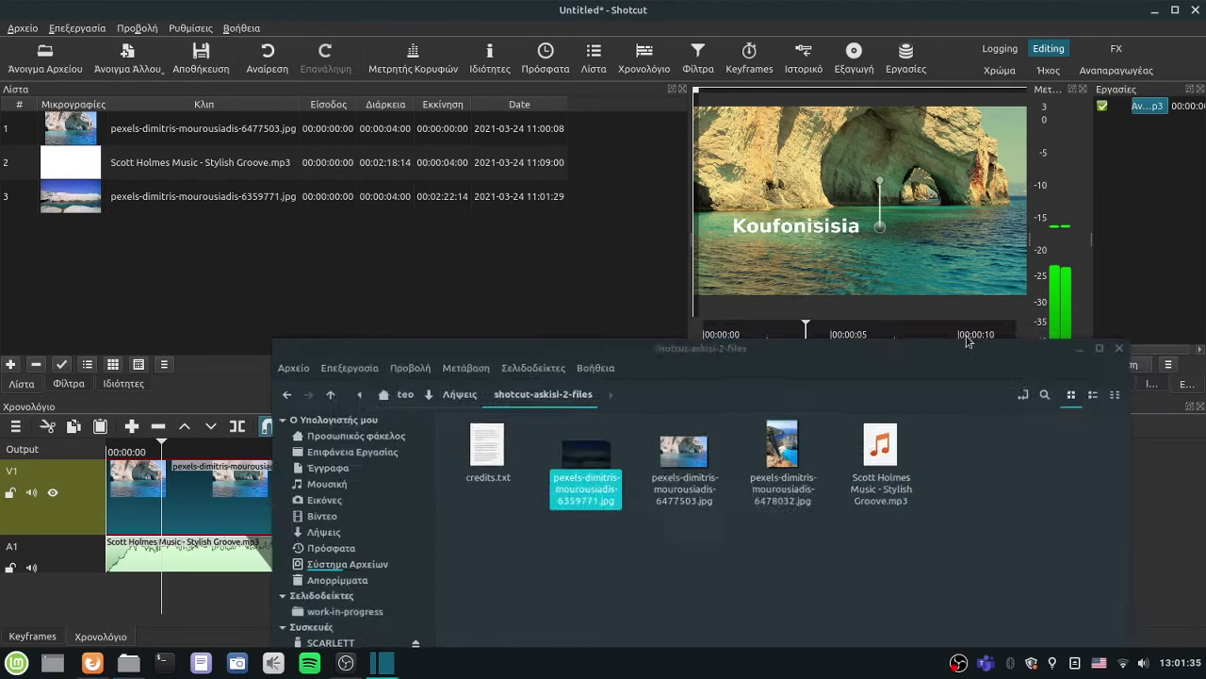
{"action": "left_click_drag", "start_coordinate": [81, 200], "coordinate": [278, 495]}
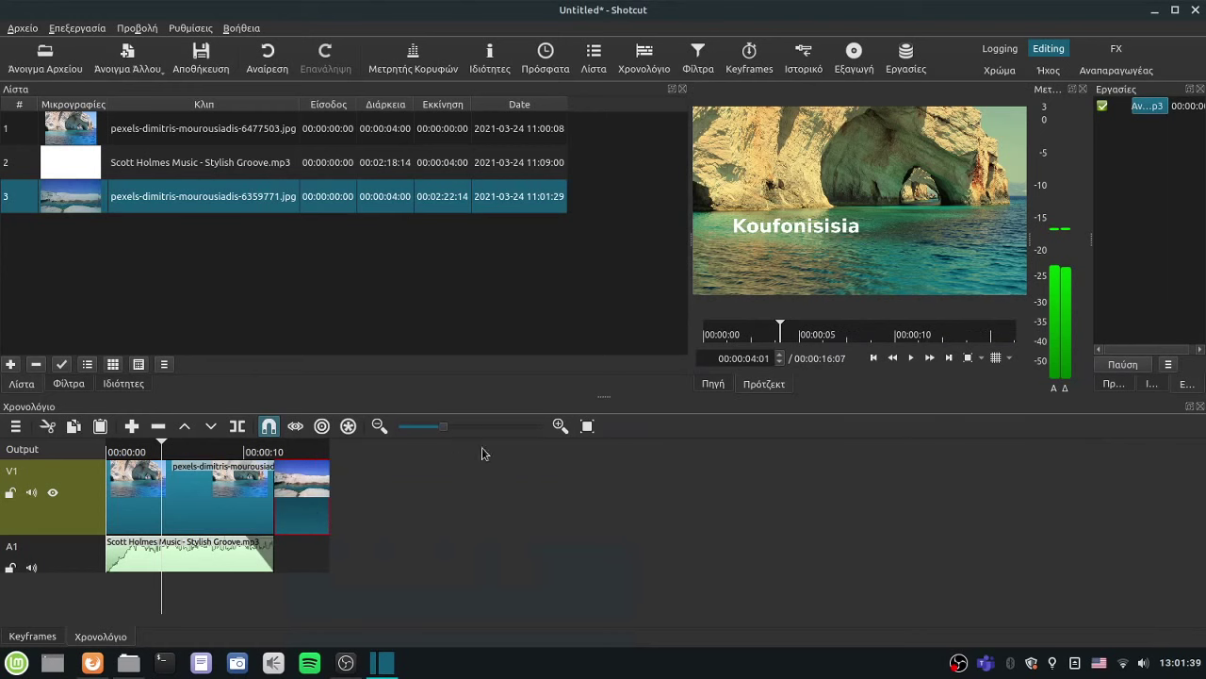
Step: Copy the filters of the first photo and paste them onto the second photo, pexels-dimitris-mourousiadis-6359771.jpg
{"action": "left_click_drag", "start_coordinate": [448, 429], "coordinate": [472, 430]}
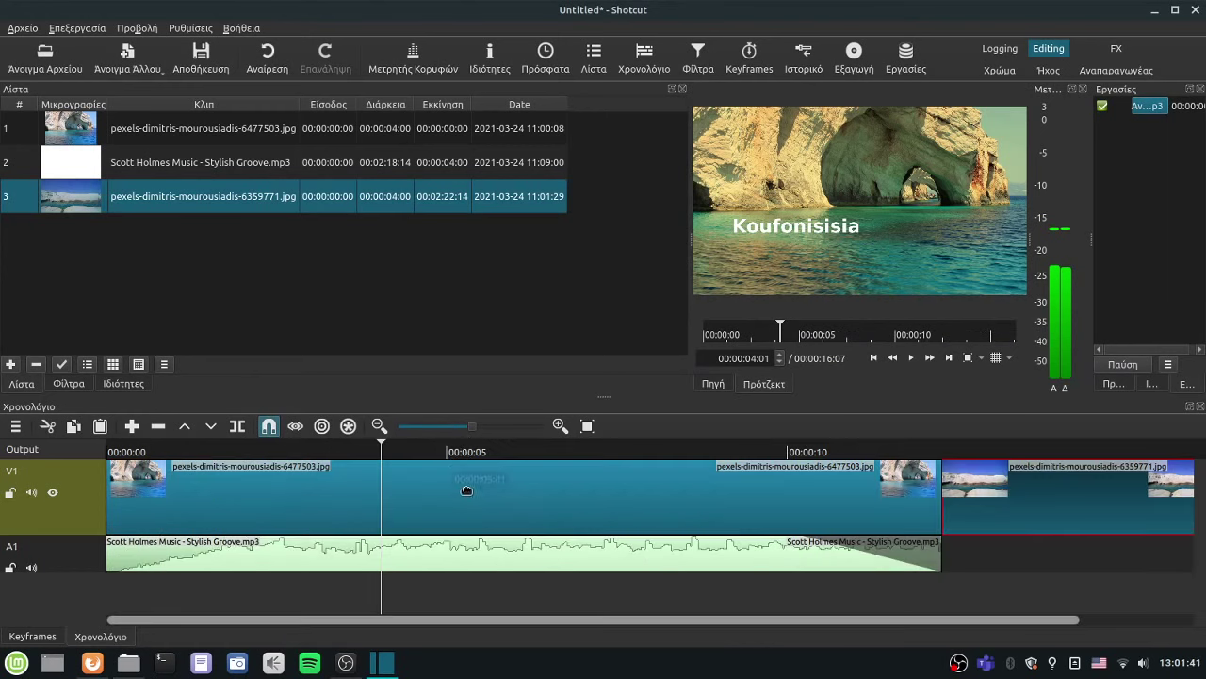
{"action": "left_click", "coordinate": [471, 495]}
{"action": "left_click", "coordinate": [70, 383]}
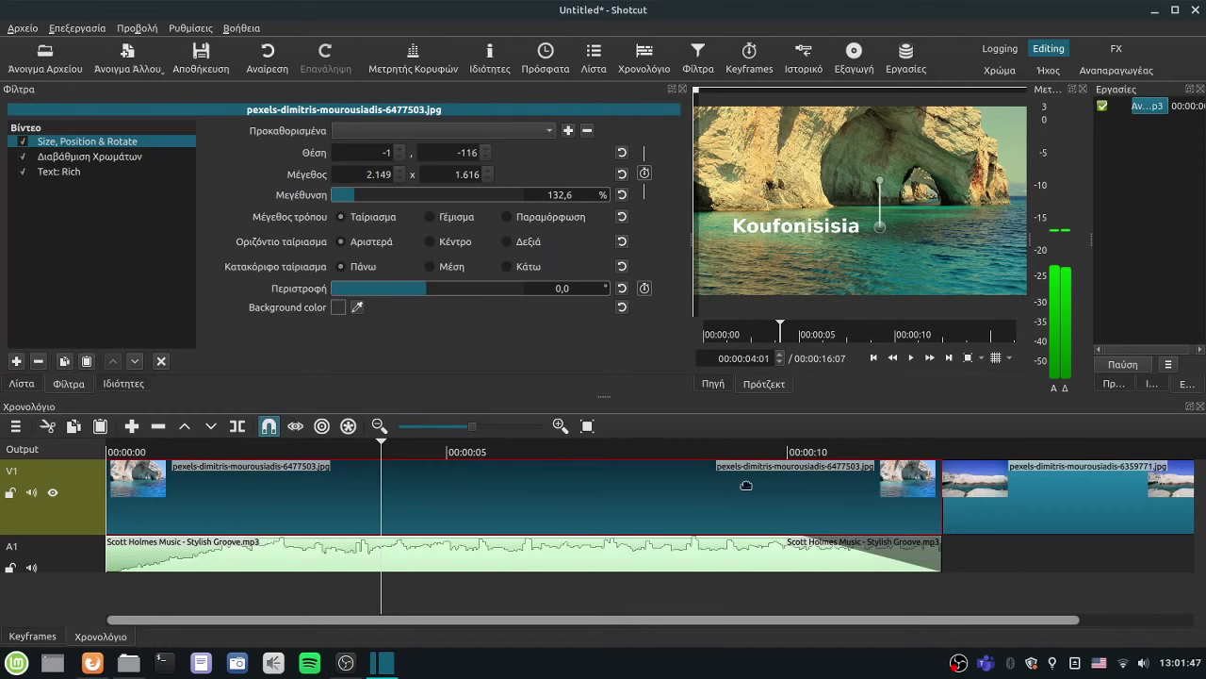
{"action": "left_click", "coordinate": [1115, 507]}
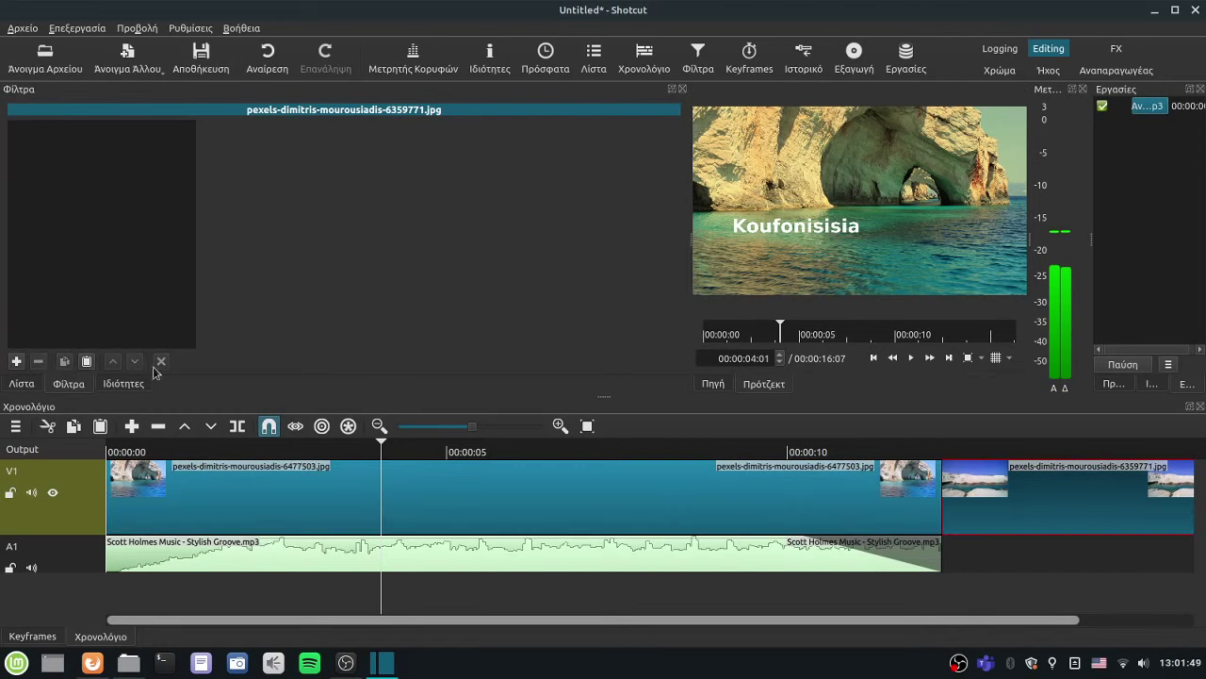
{"action": "left_click", "coordinate": [87, 362]}
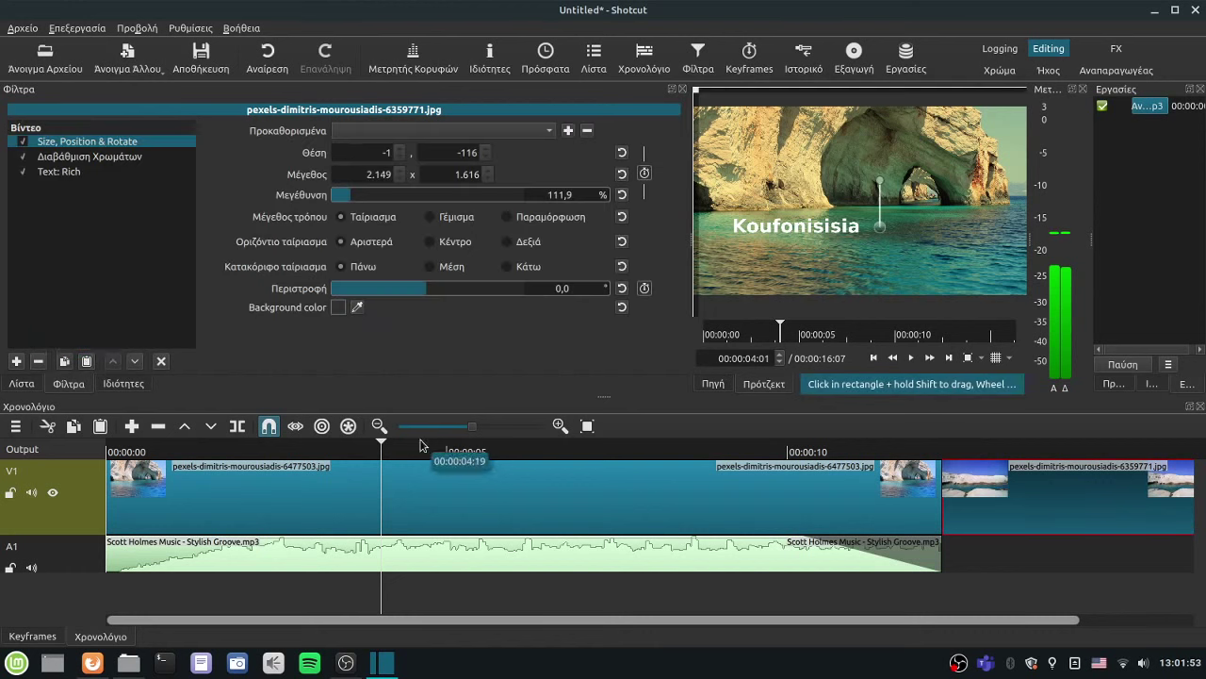
Step: Preview the second photo at 00:00:14:06 and remove its Size, Position & Rotate filter
{"action": "left_click", "coordinate": [1077, 449]}
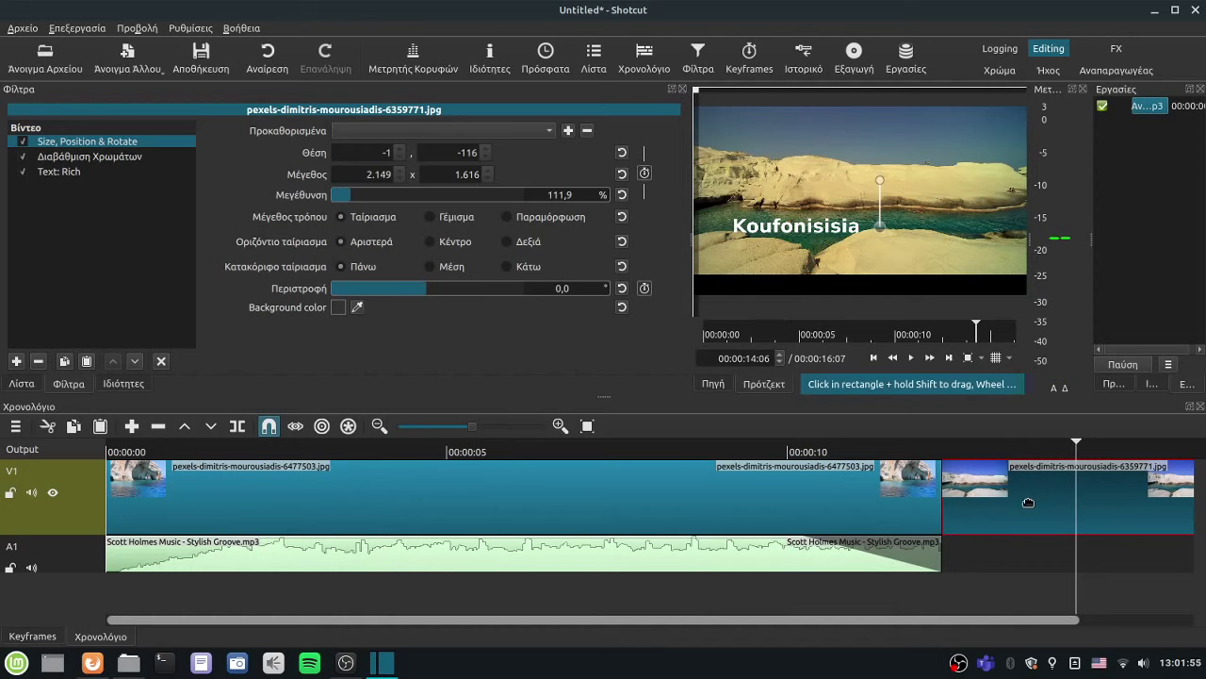
{"action": "left_click", "coordinate": [98, 154]}
{"action": "left_click", "coordinate": [92, 143]}
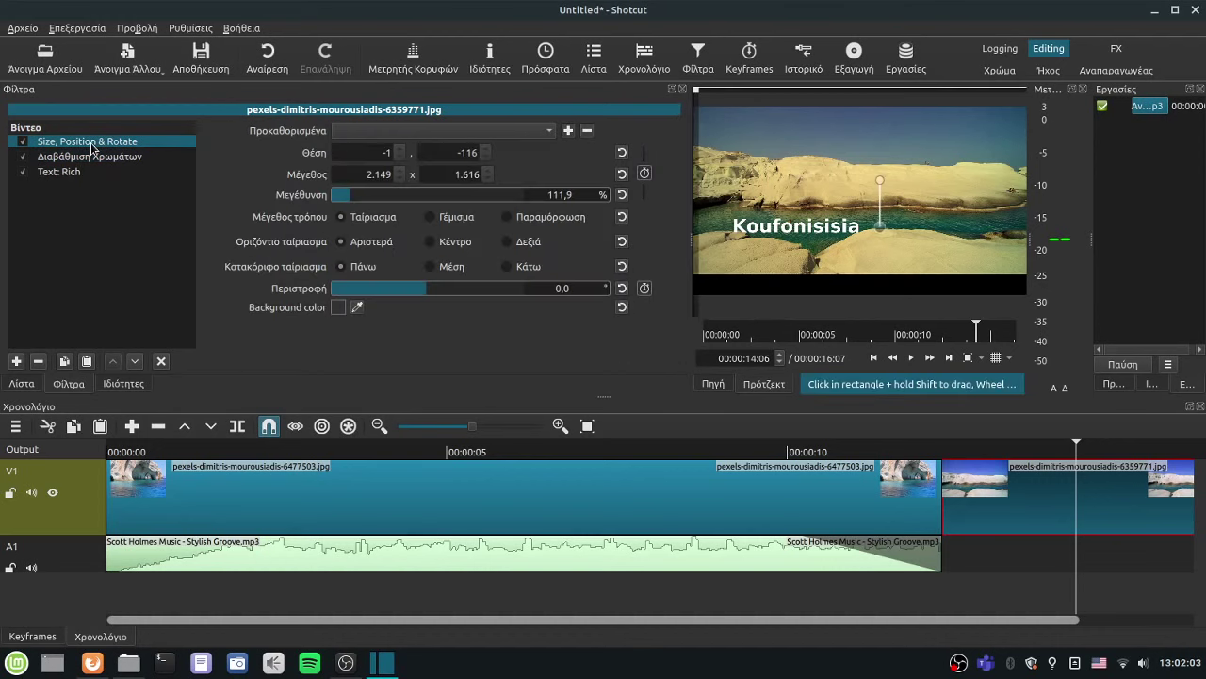
{"action": "left_click", "coordinate": [39, 362]}
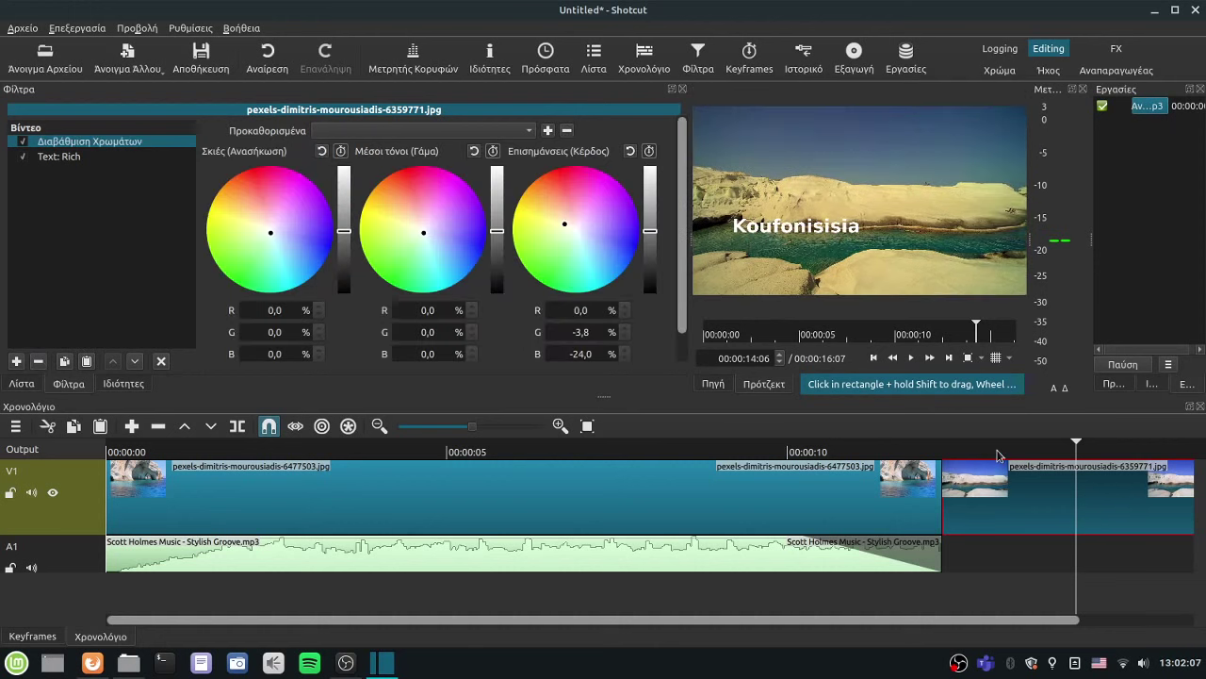
Step: Replace the rich text on the second photo with "Milos", working at 00:00:13:09
{"action": "left_click", "coordinate": [588, 426]}
{"action": "left_click", "coordinate": [967, 453]}
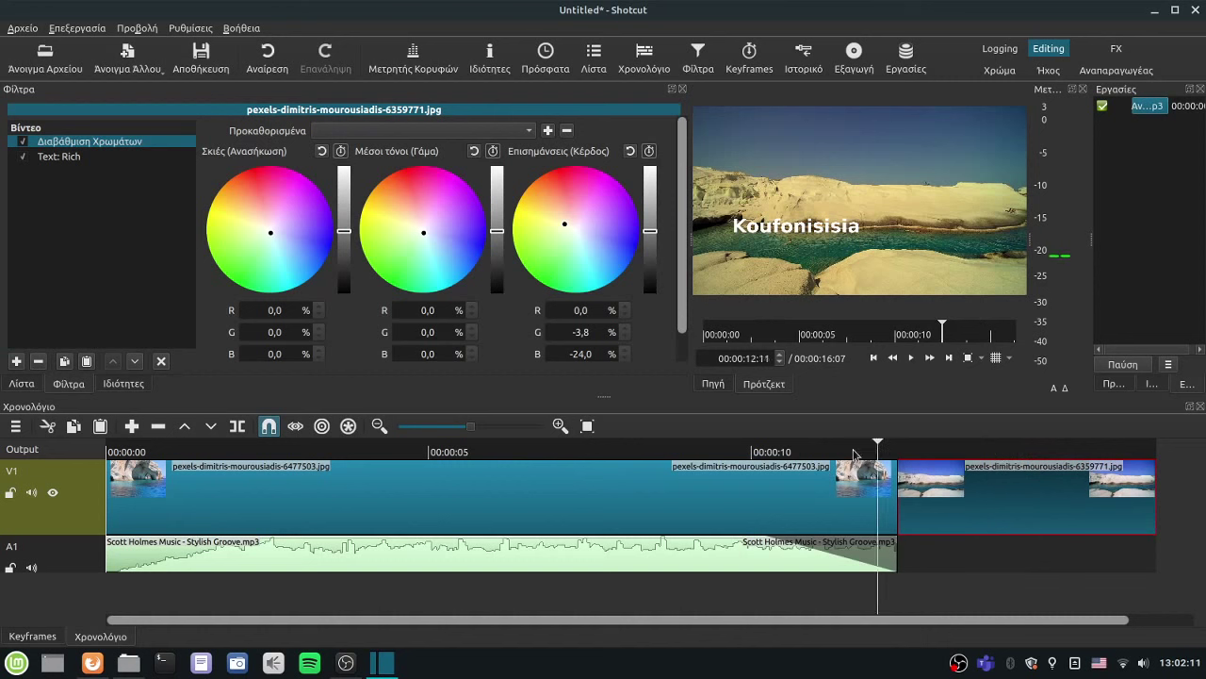
{"action": "left_click", "coordinate": [968, 453]}
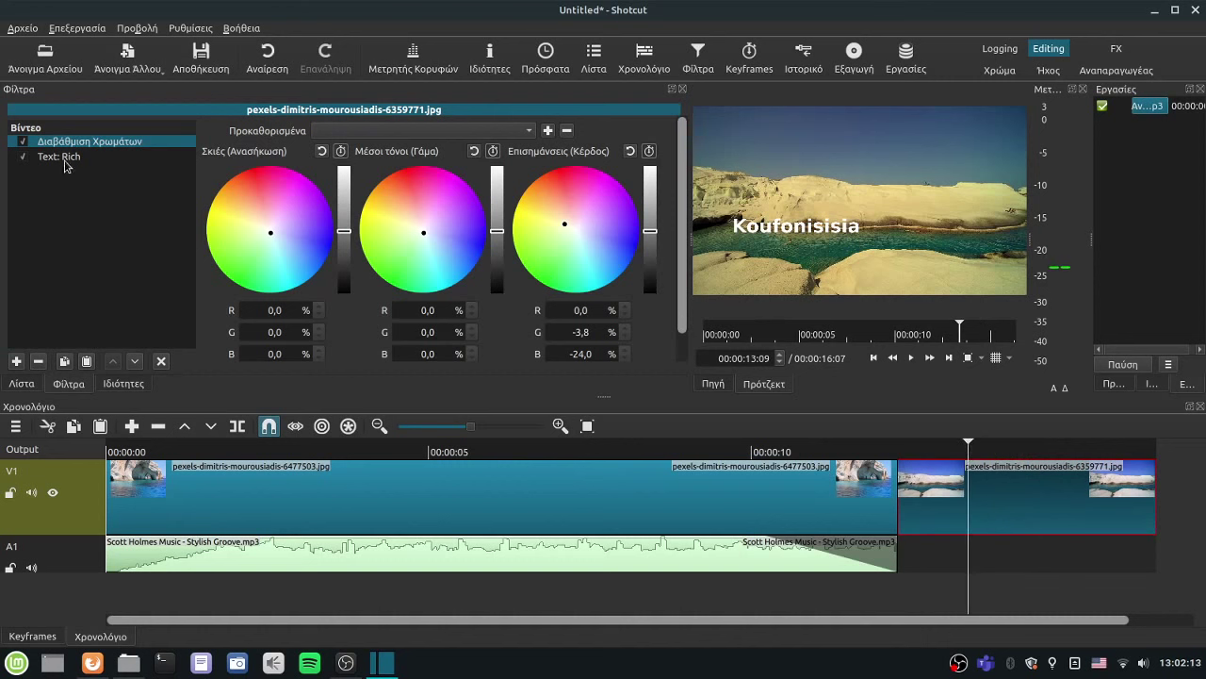
{"action": "left_click", "coordinate": [62, 158]}
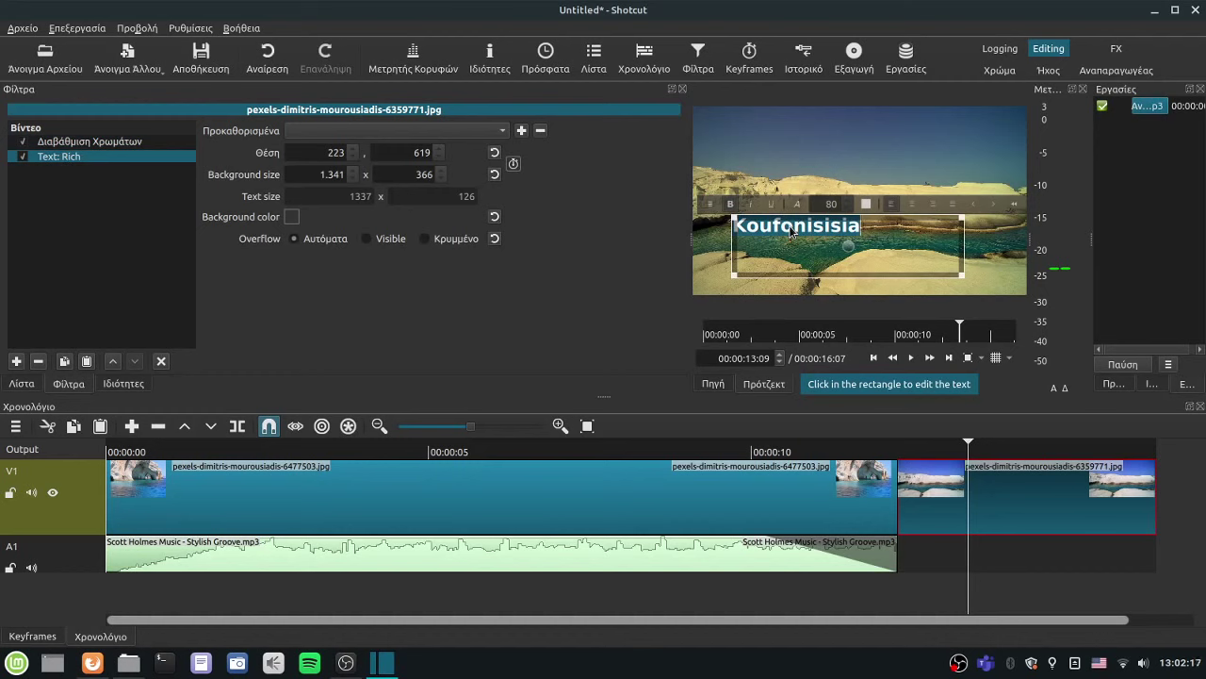
{"action": "type", "text": "Milos"}
Step: Extend the Stylish Groove music clip on A1 so it ends together with the second photo on V1
{"action": "left_click_drag", "start_coordinate": [970, 453], "coordinate": [810, 460]}
{"action": "left_click", "coordinate": [848, 554]}
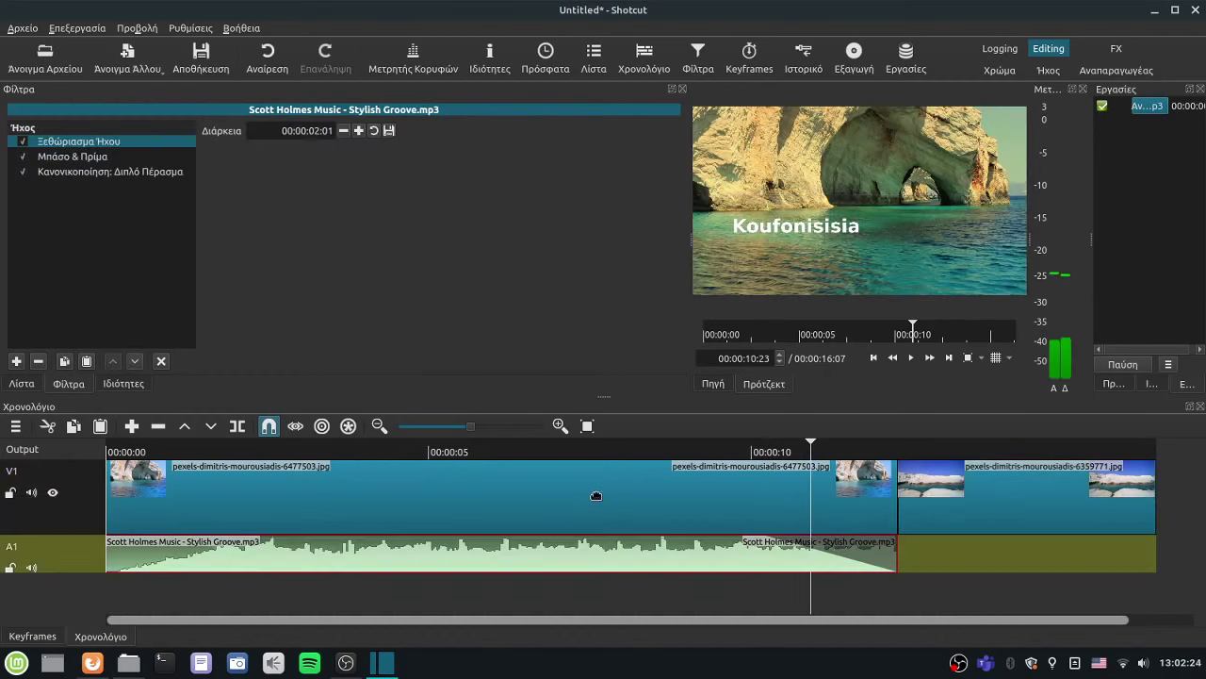
{"action": "left_click_drag", "start_coordinate": [897, 556], "coordinate": [1158, 564]}
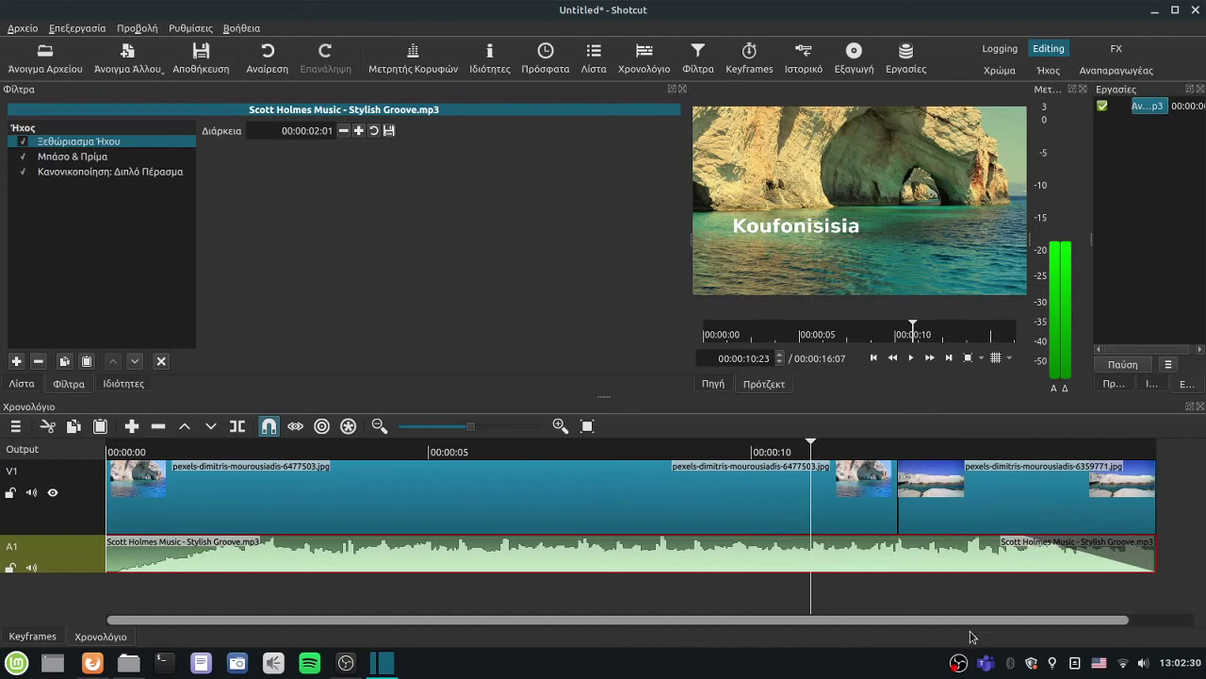
Step: Add a fade-out at the end of the first photo, pexels-dimitris-mourousiadis-6477503.jpg, on V1
{"action": "left_click_drag", "start_coordinate": [979, 624], "coordinate": [902, 635]}
{"action": "left_click", "coordinate": [836, 452]}
{"action": "left_click", "coordinate": [743, 452]}
{"action": "left_click", "coordinate": [622, 497]}
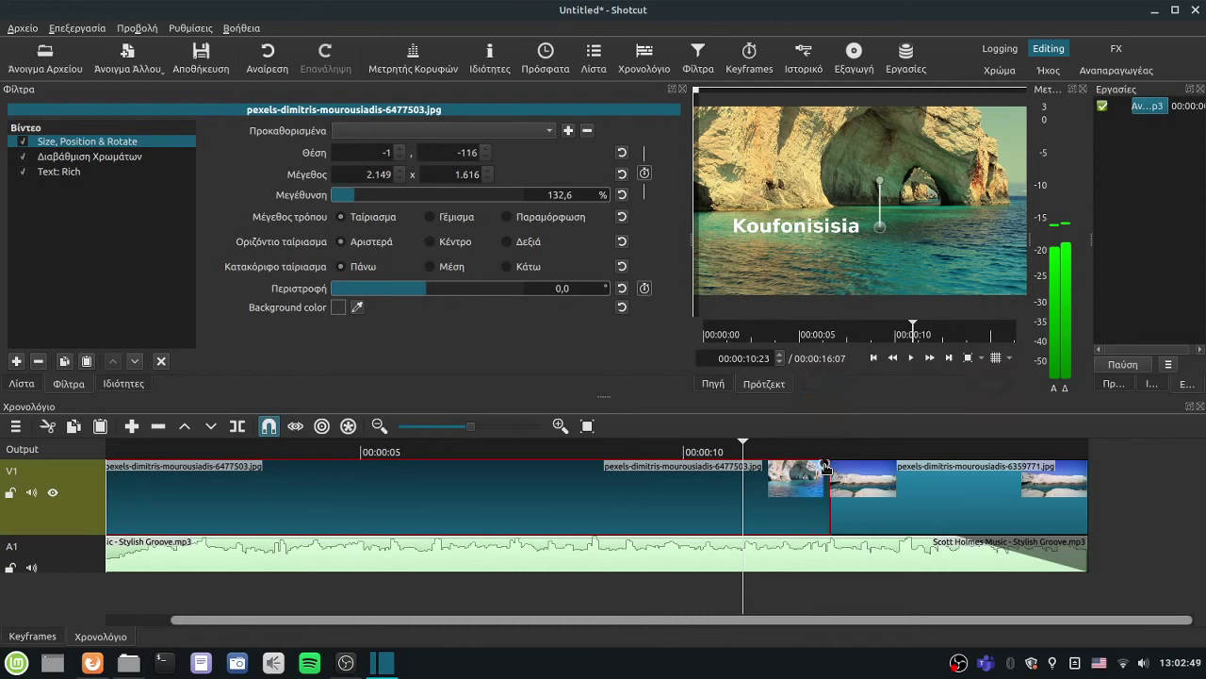
{"action": "left_click_drag", "start_coordinate": [825, 466], "coordinate": [705, 487]}
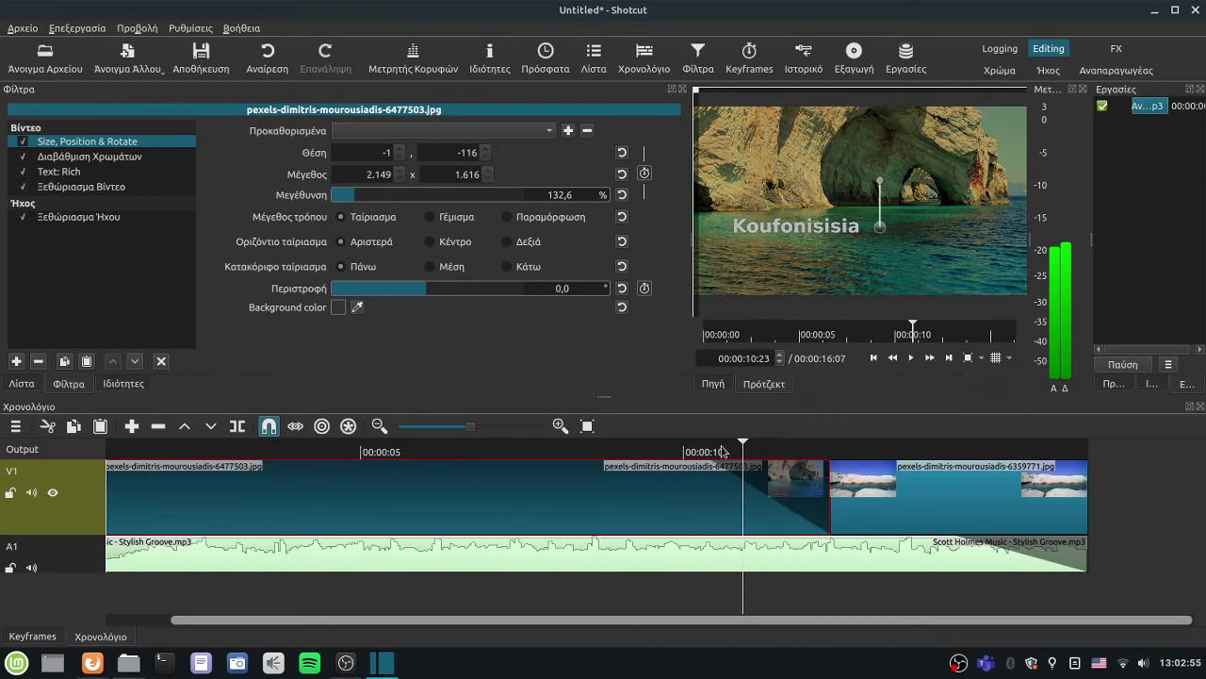
Step: Play back the change between the two photos from 00:00:09:08 and remove the fade-out from the first photo
{"action": "left_click", "coordinate": [641, 452]}
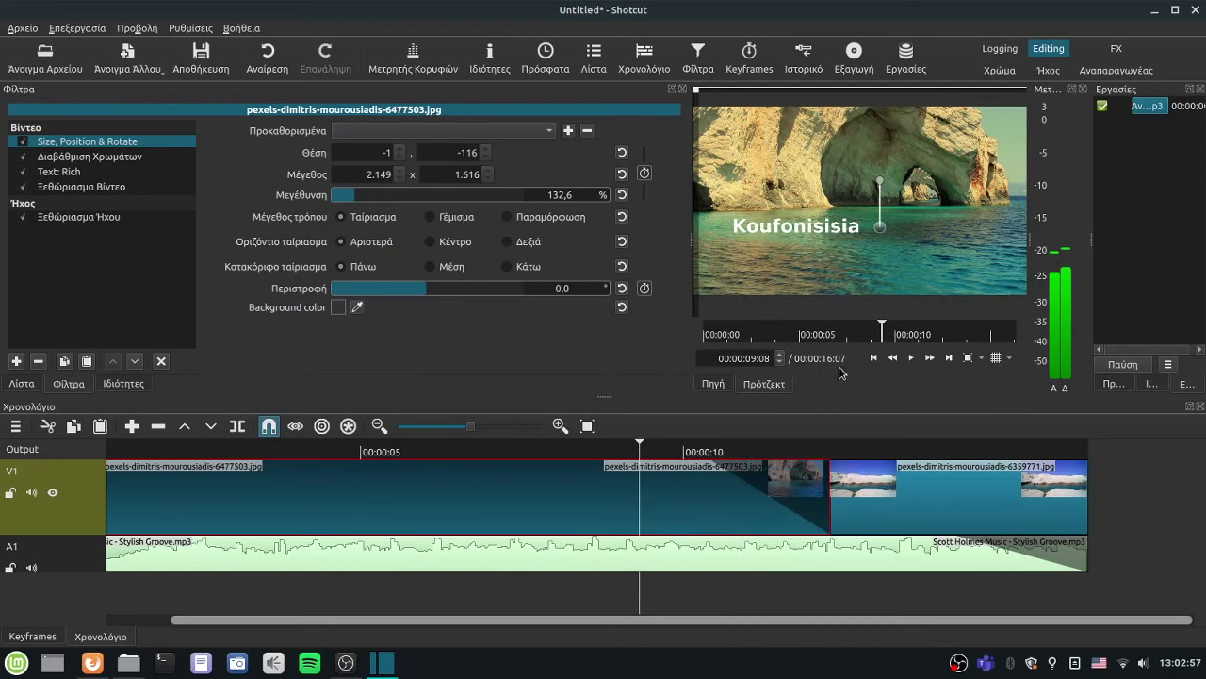
{"action": "left_click", "coordinate": [912, 362]}
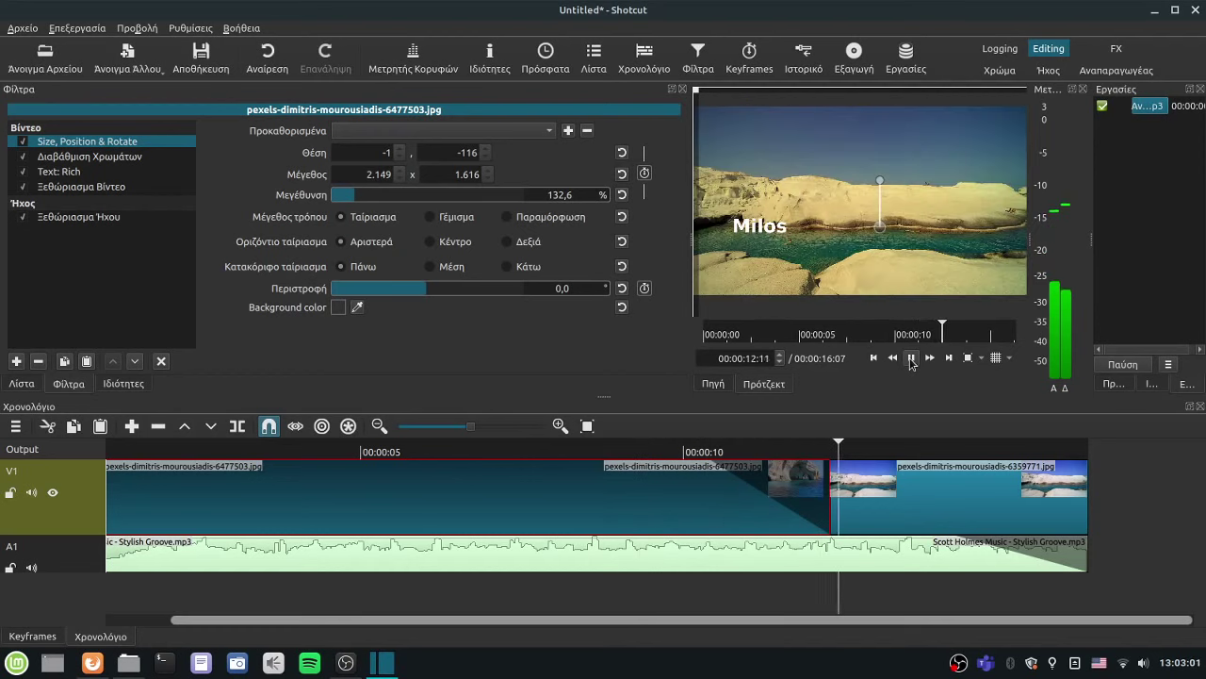
{"action": "left_click", "coordinate": [911, 359]}
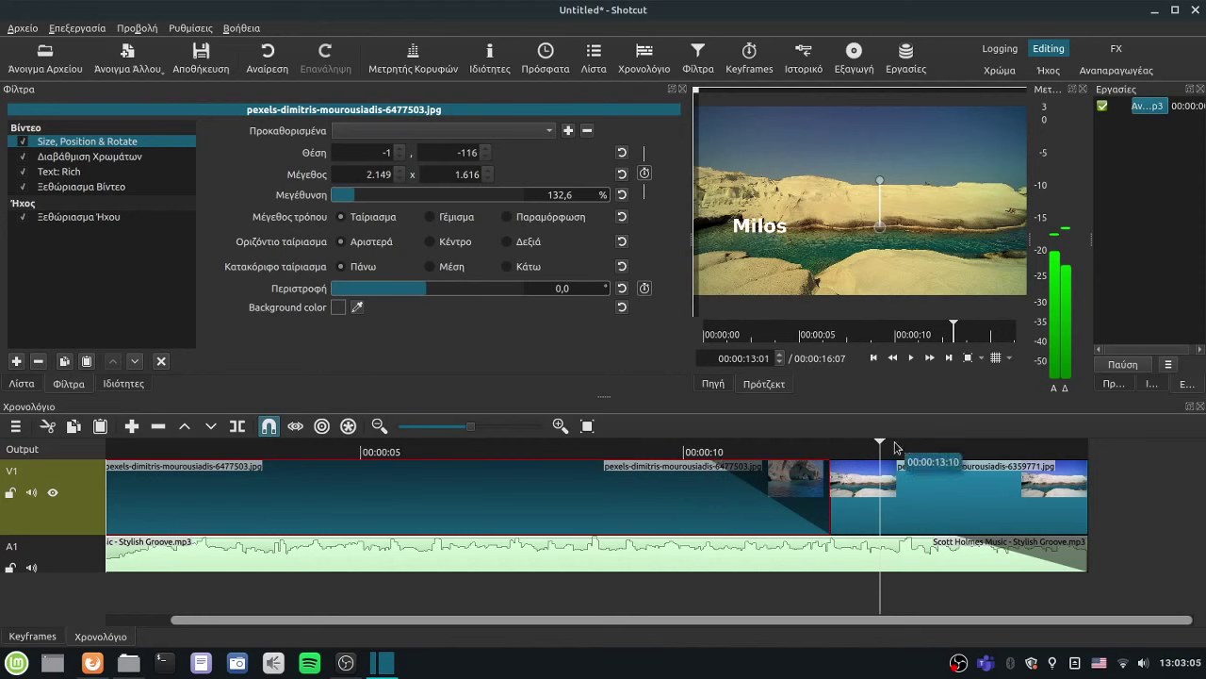
{"action": "left_click_drag", "start_coordinate": [879, 446], "coordinate": [616, 445]}
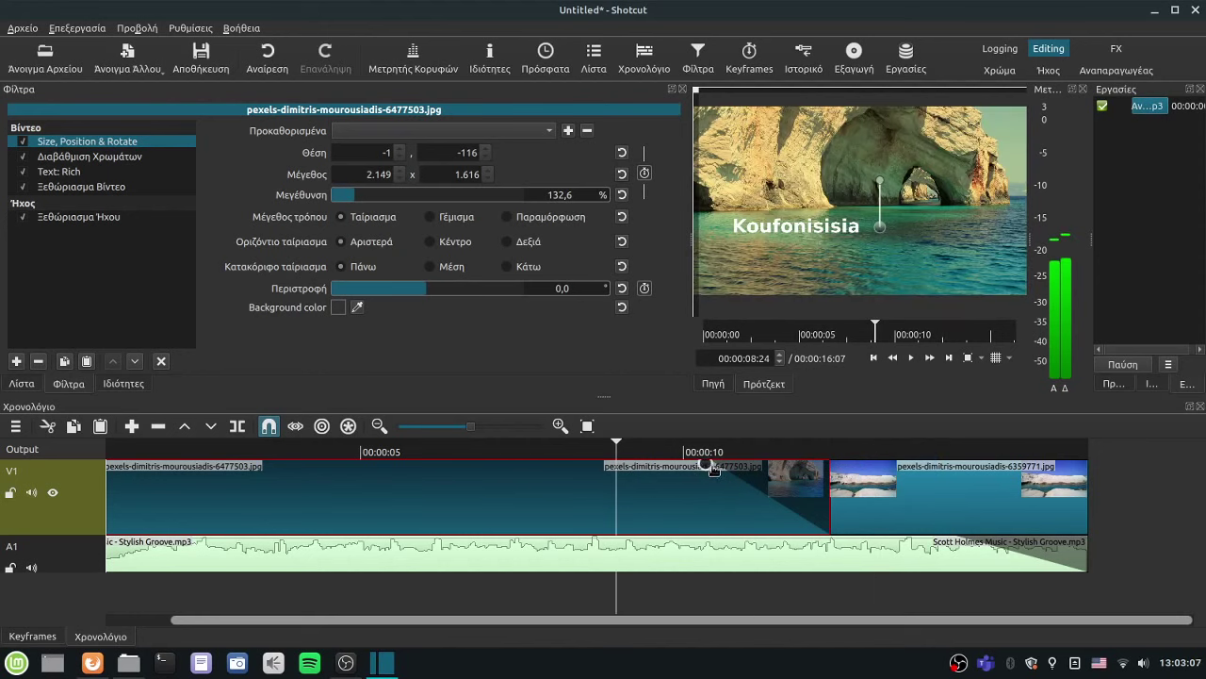
{"action": "left_click_drag", "start_coordinate": [709, 466], "coordinate": [831, 466]}
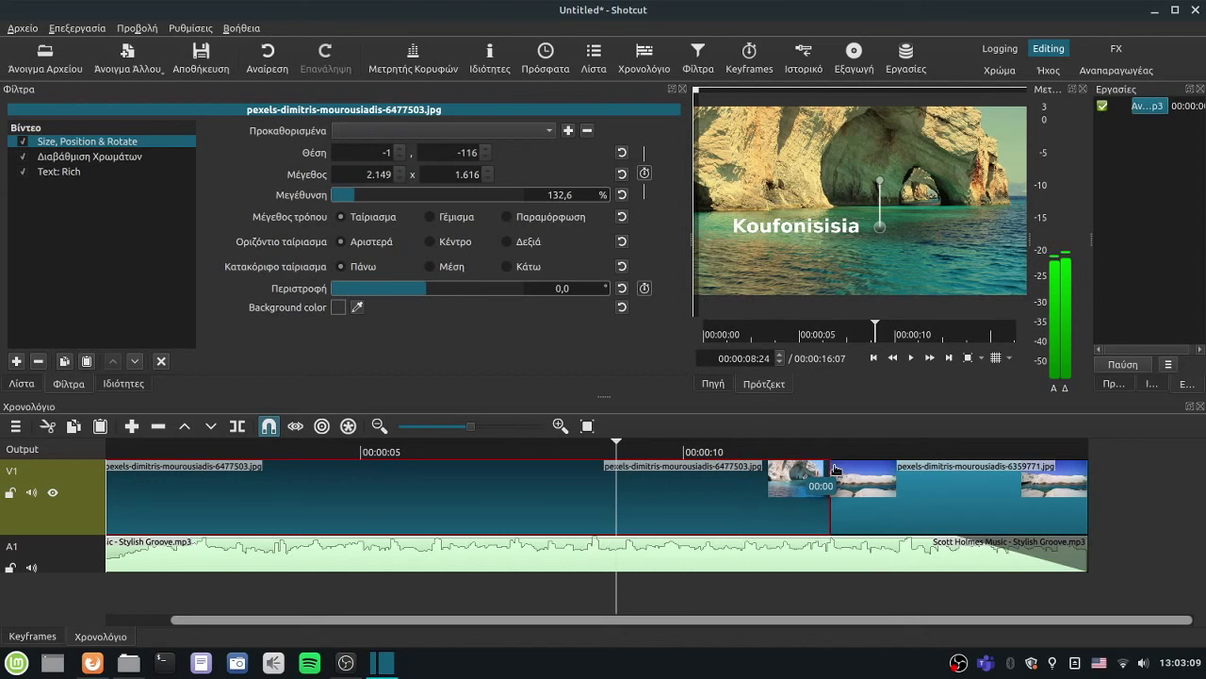
Step: Overlap the start of the second photo with the end of the first to create a transition, and play it back
{"action": "left_click_drag", "start_coordinate": [942, 492], "coordinate": [851, 497]}
{"action": "left_click", "coordinate": [645, 452]}
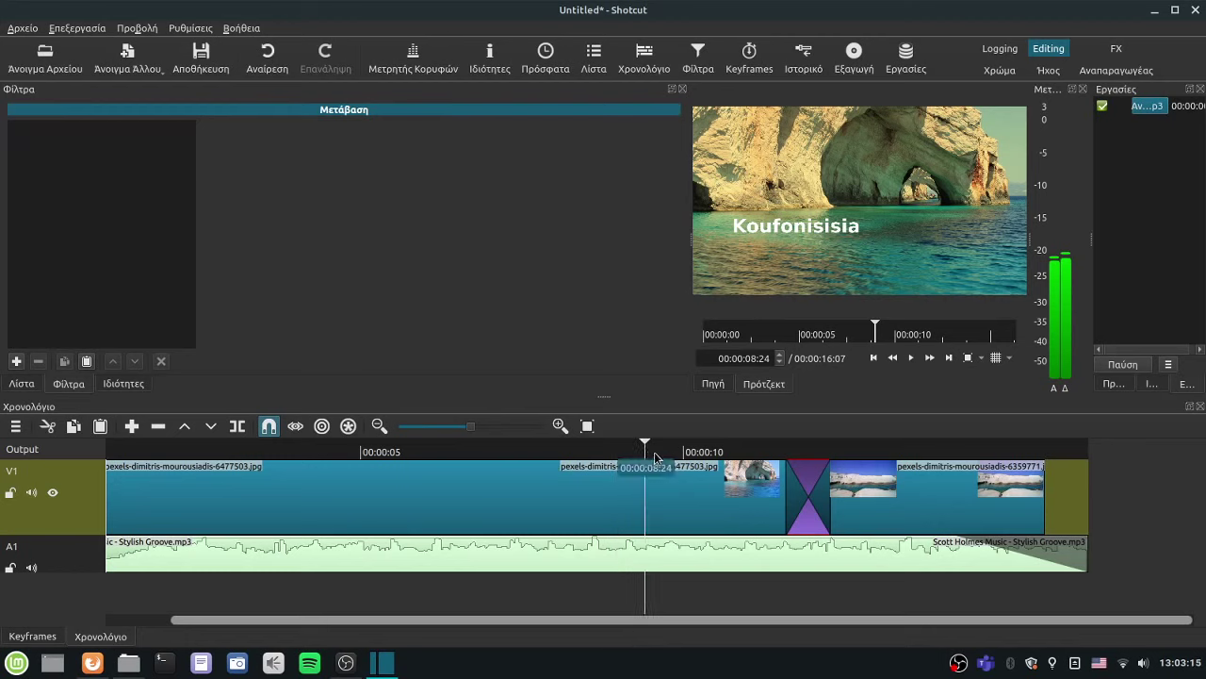
{"action": "left_click_drag", "start_coordinate": [654, 451], "coordinate": [724, 452]}
{"action": "left_click", "coordinate": [910, 359]}
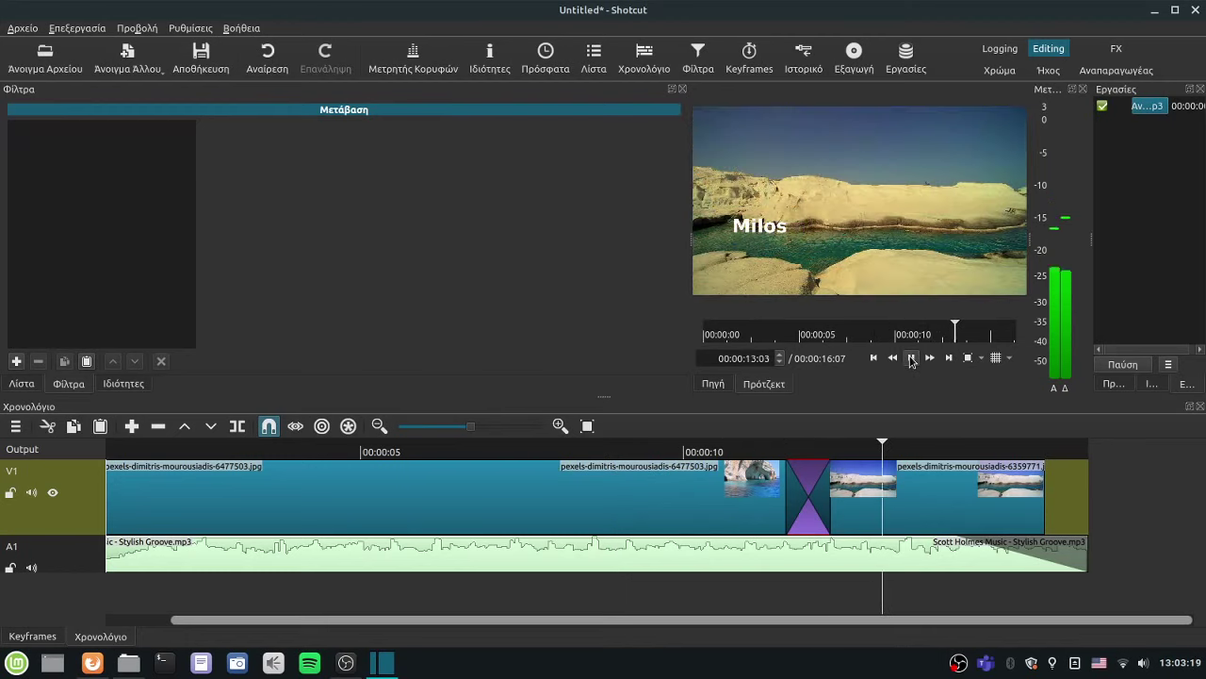
{"action": "left_click", "coordinate": [910, 358]}
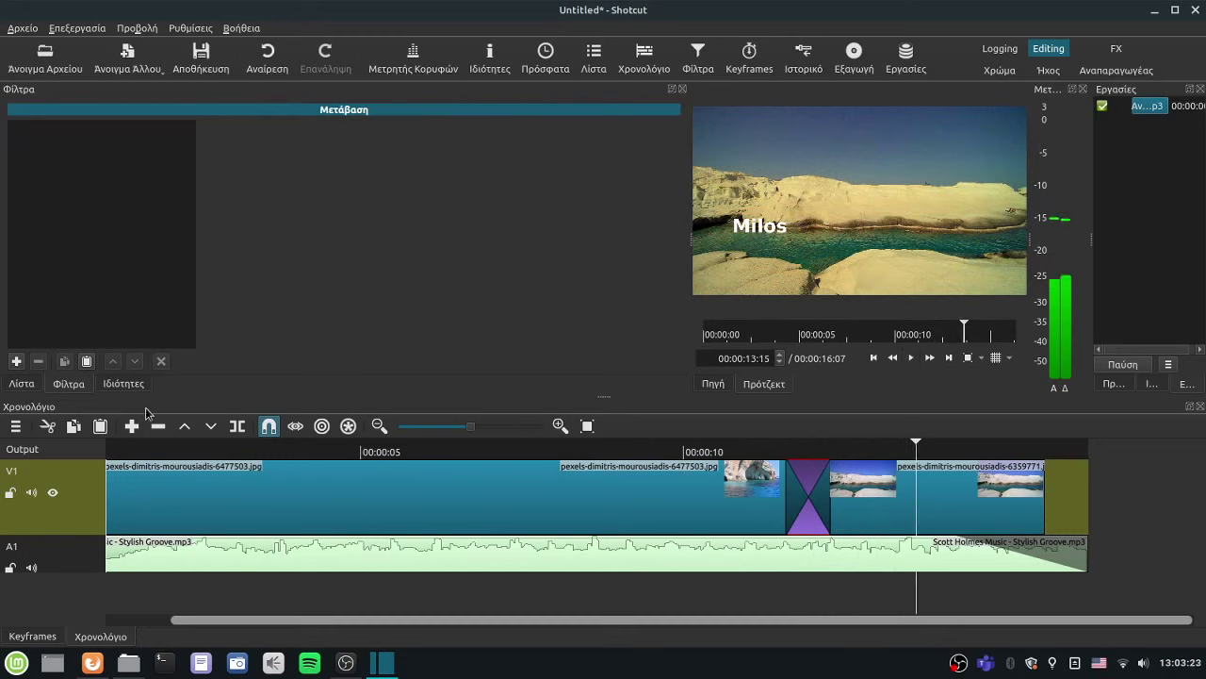
{"action": "left_click", "coordinate": [21, 384]}
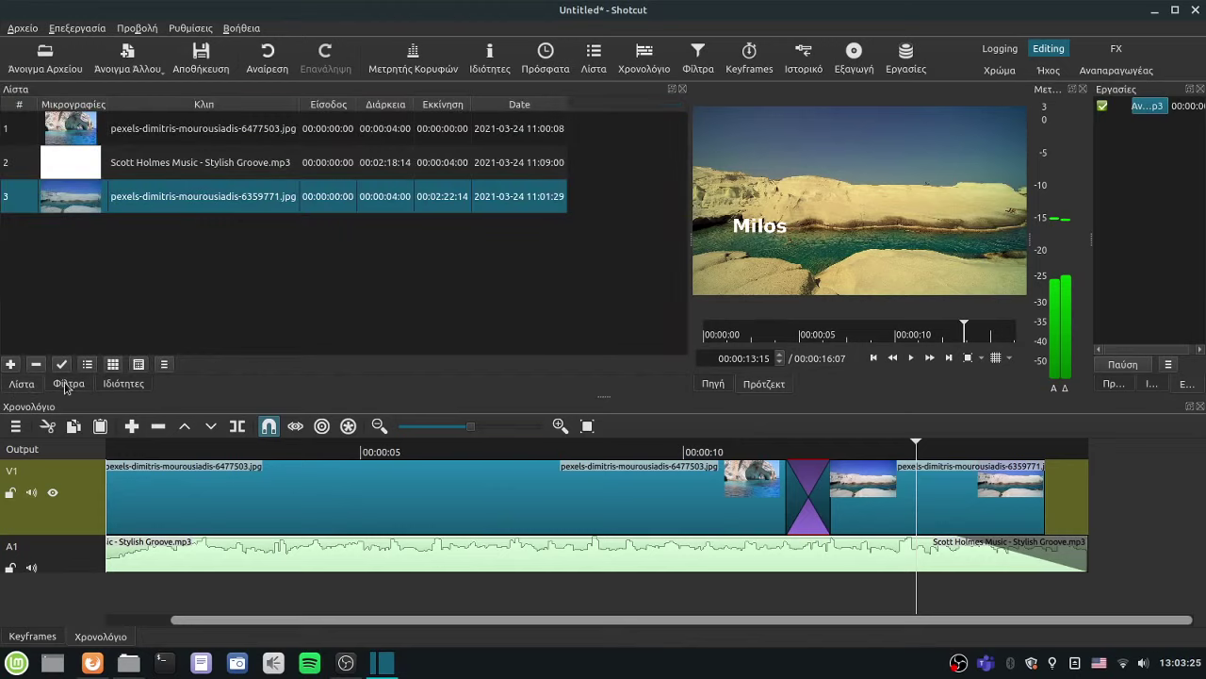
{"action": "left_click", "coordinate": [68, 384]}
{"action": "left_click", "coordinate": [120, 384]}
{"action": "left_click", "coordinate": [58, 386]}
{"action": "left_click", "coordinate": [22, 384]}
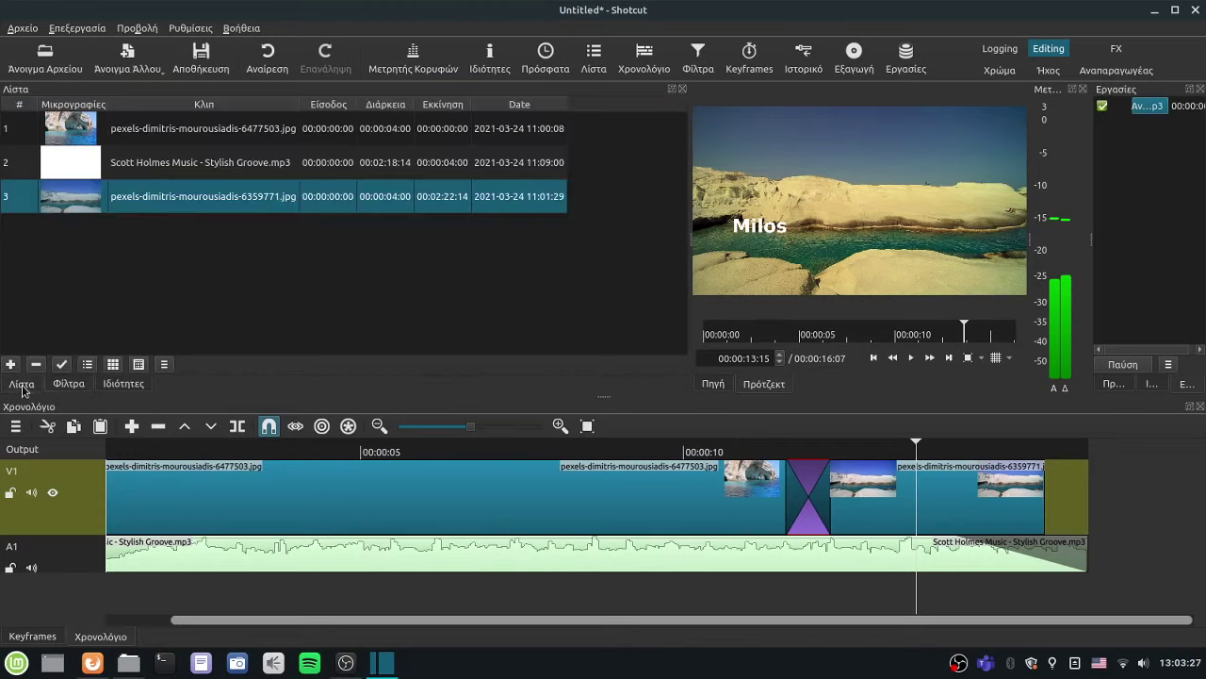